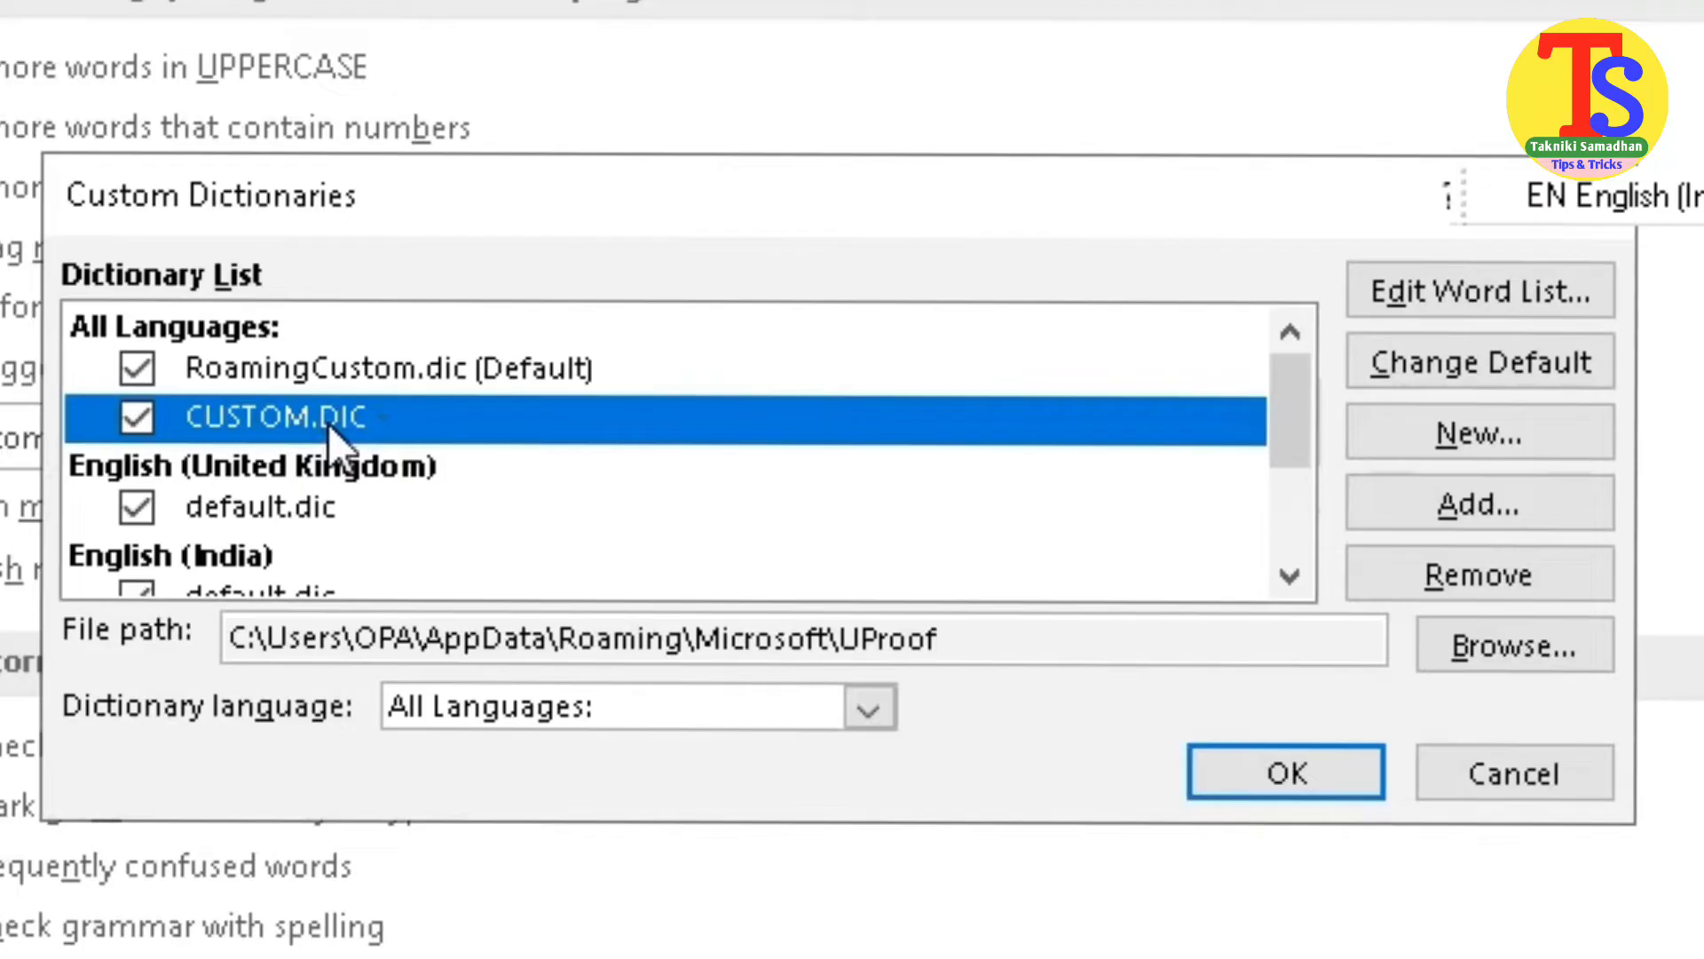
# - Compare the RoamingCustom.dic and CUSTOM.DIC entries and review the language-specific dictionaries in the custom dictionary list
pyautogui.click(509, 371)
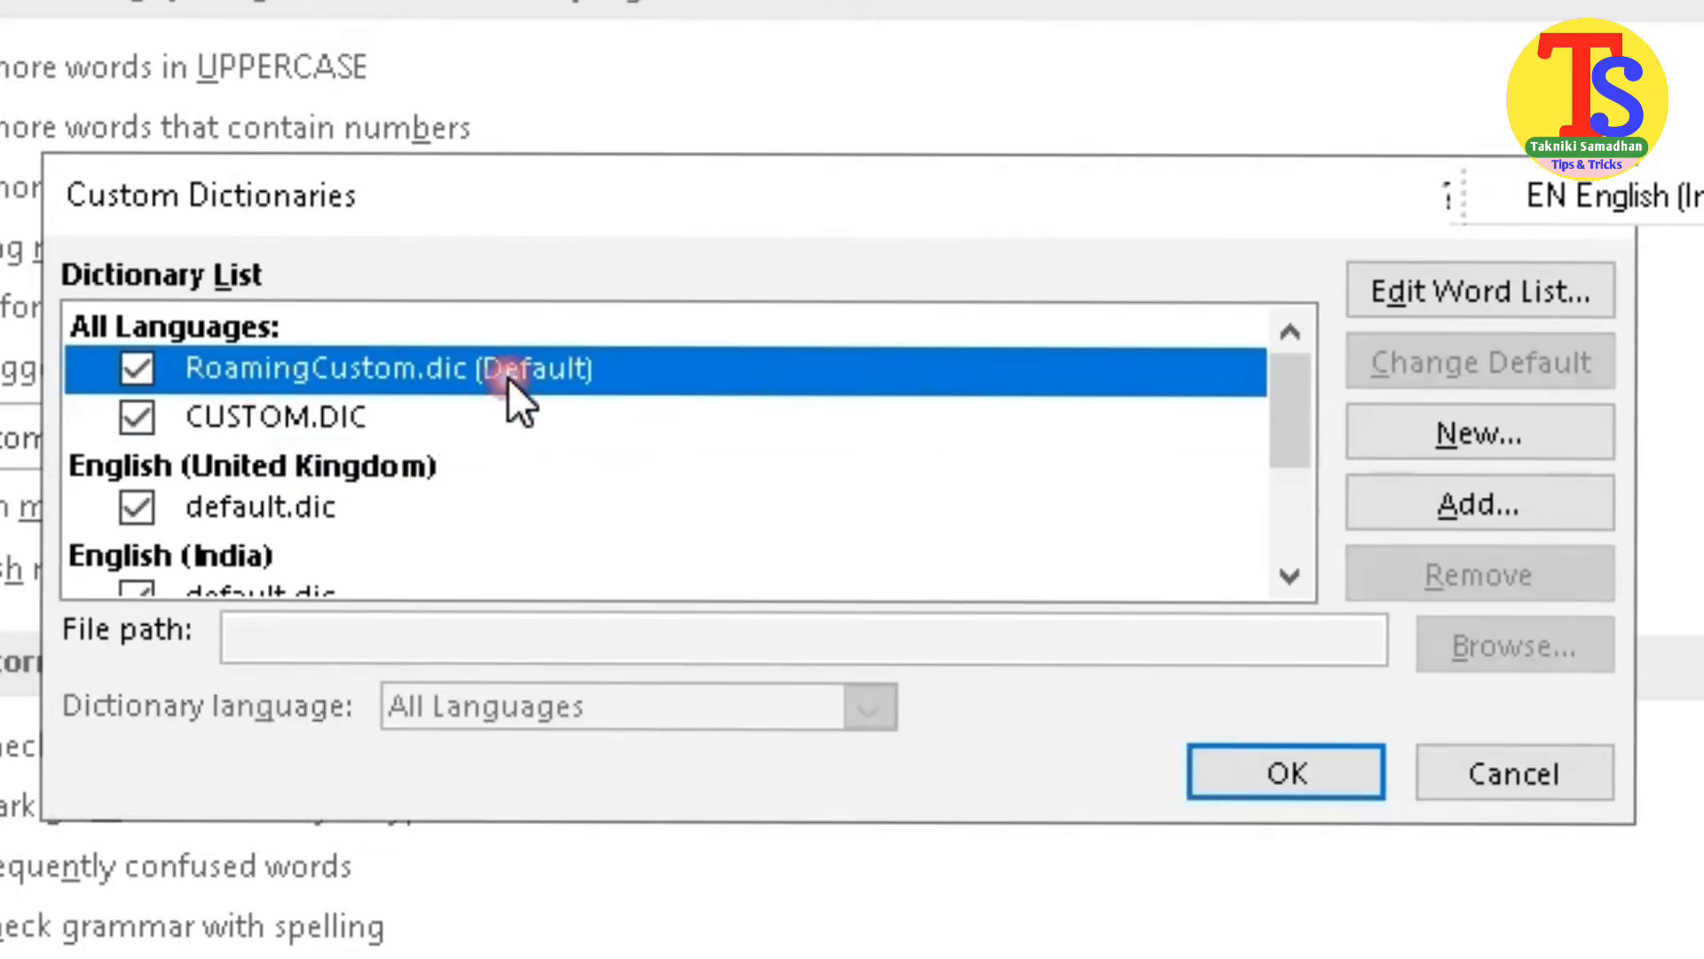
pyautogui.click(310, 413)
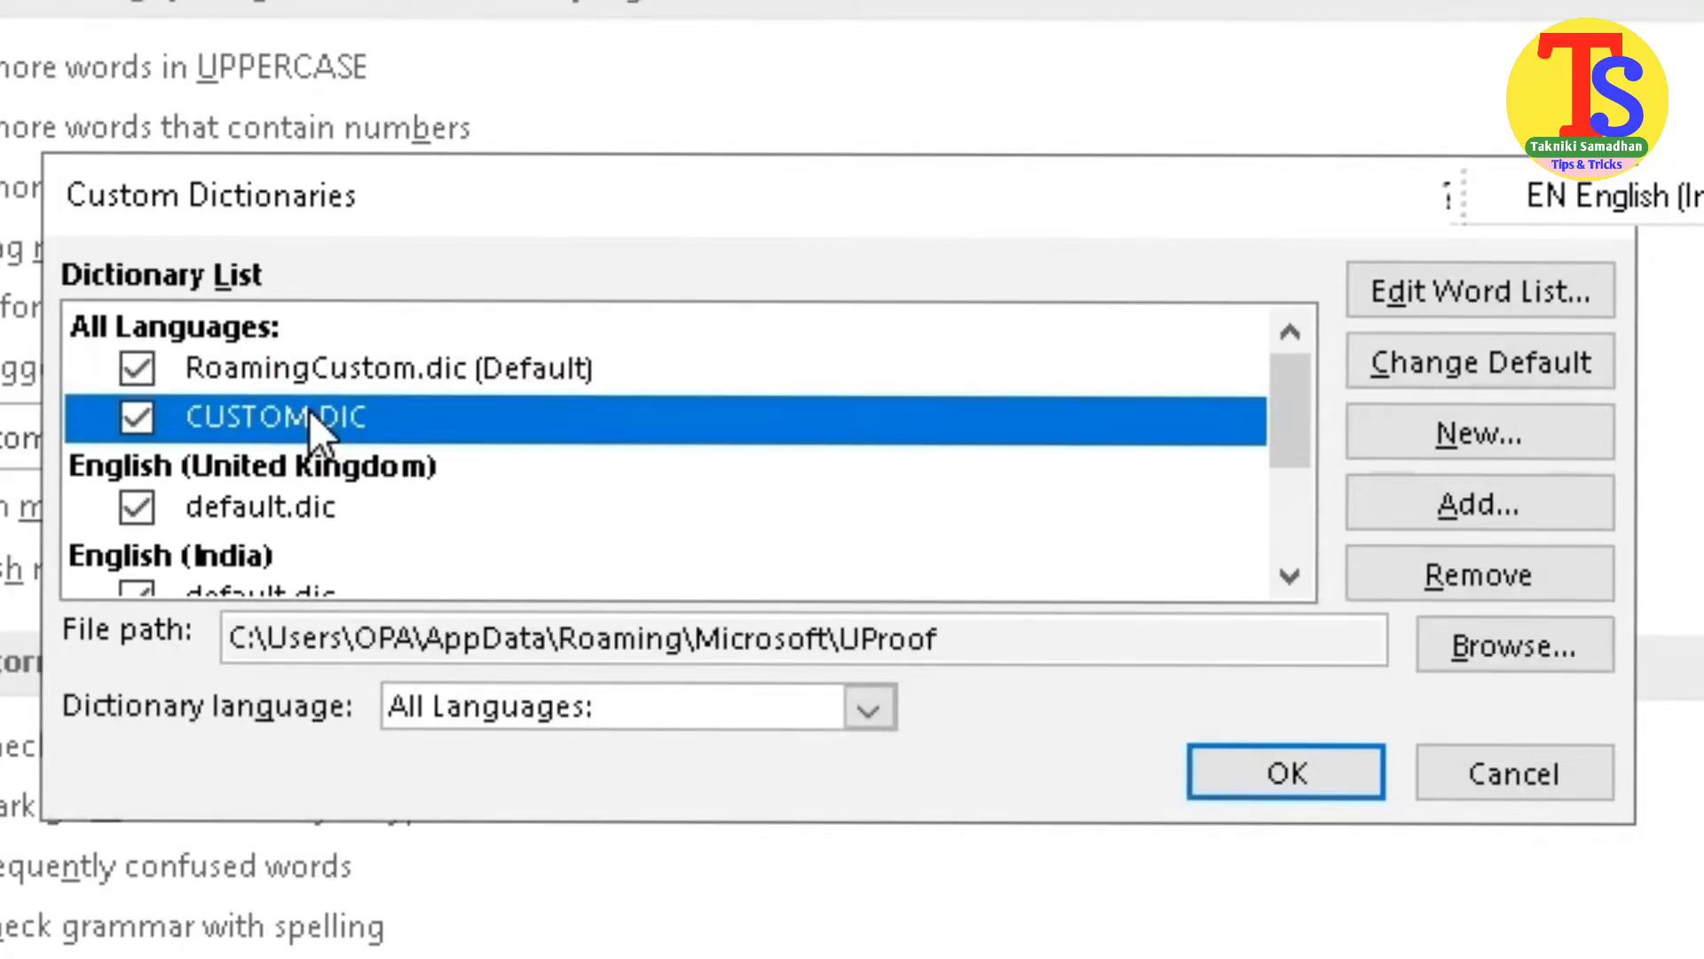
pyautogui.click(393, 358)
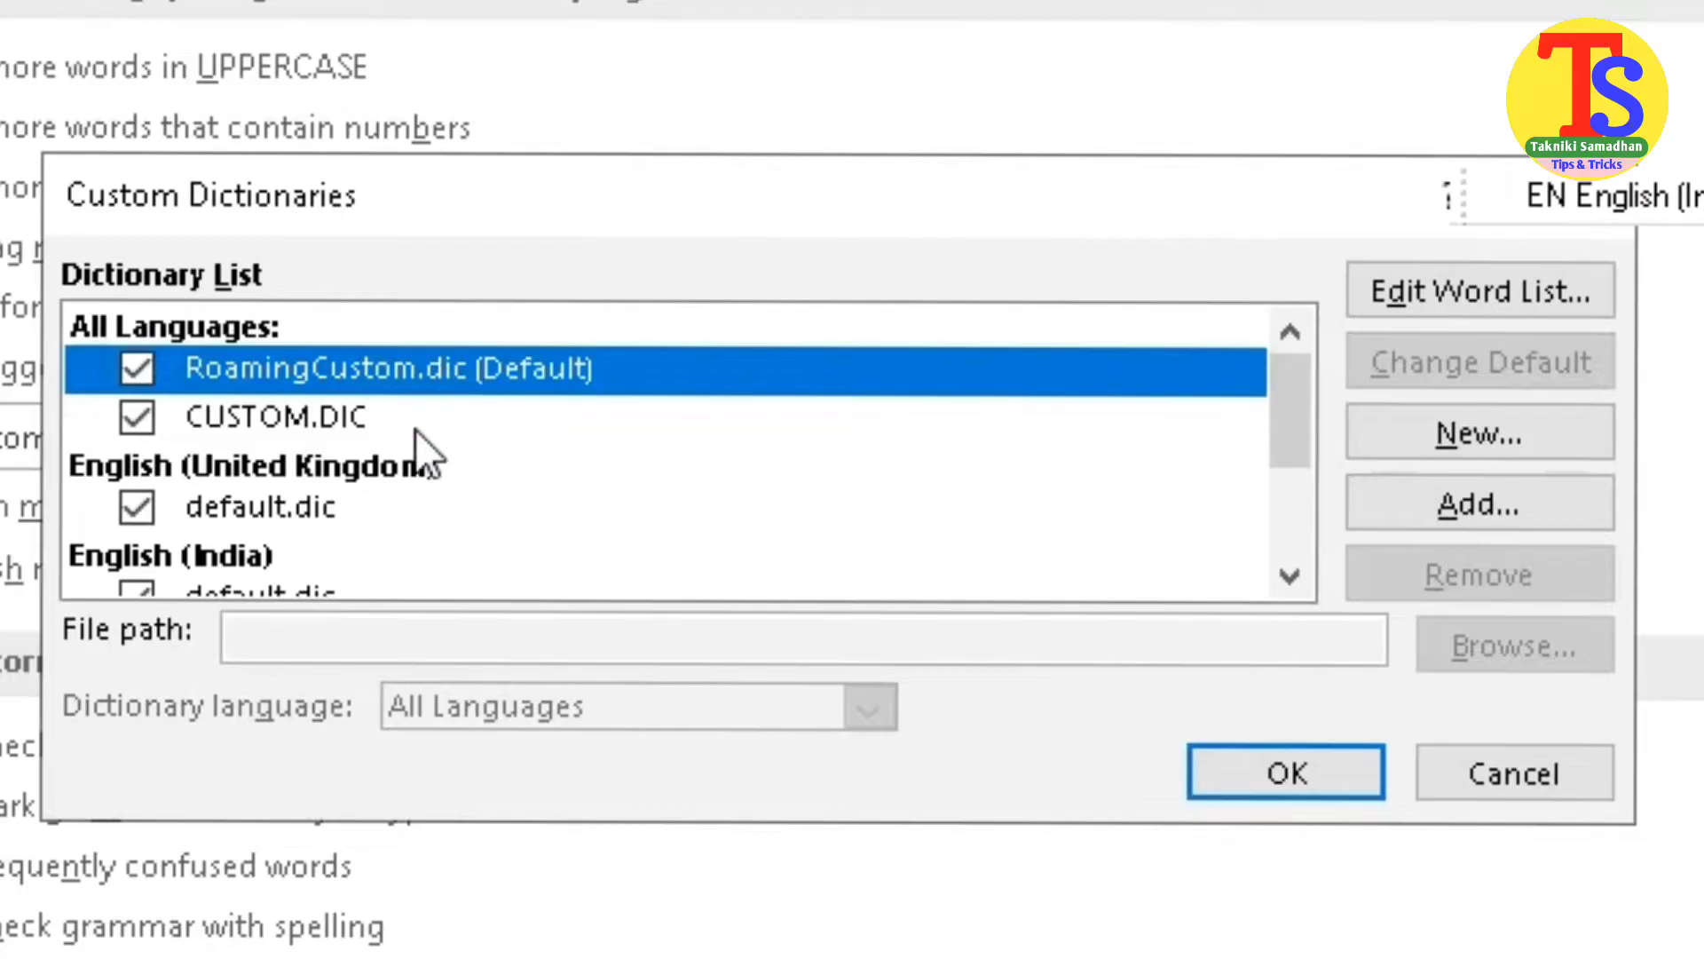
pyautogui.click(366, 413)
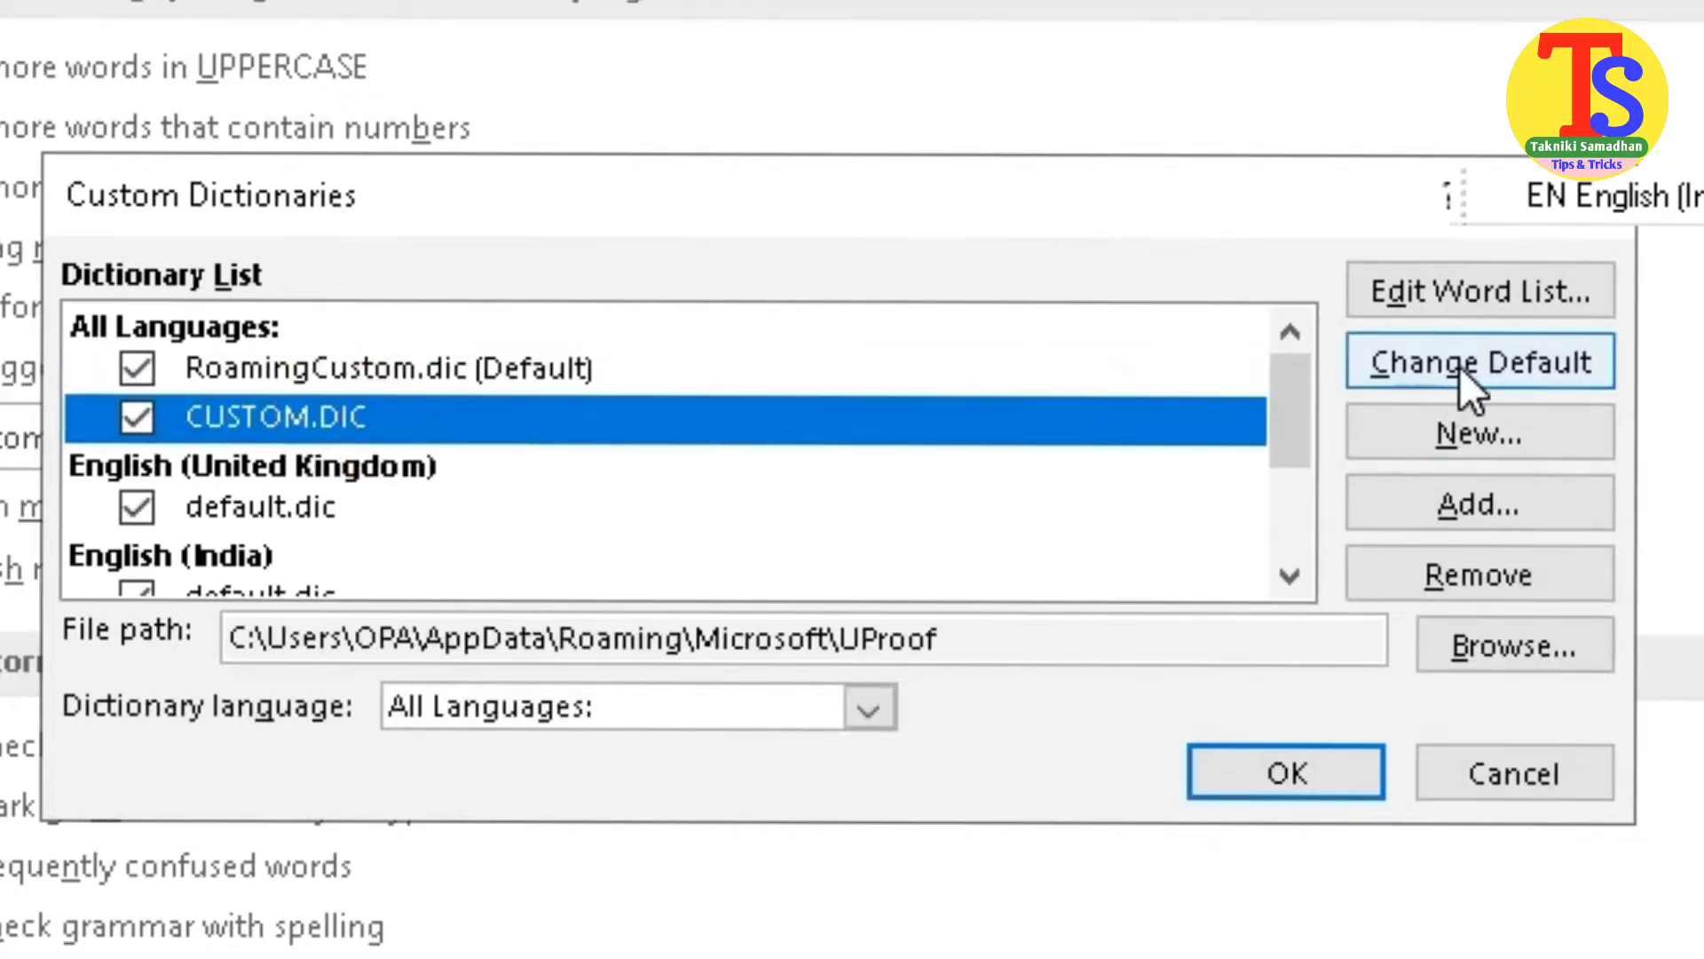
pyautogui.click(579, 355)
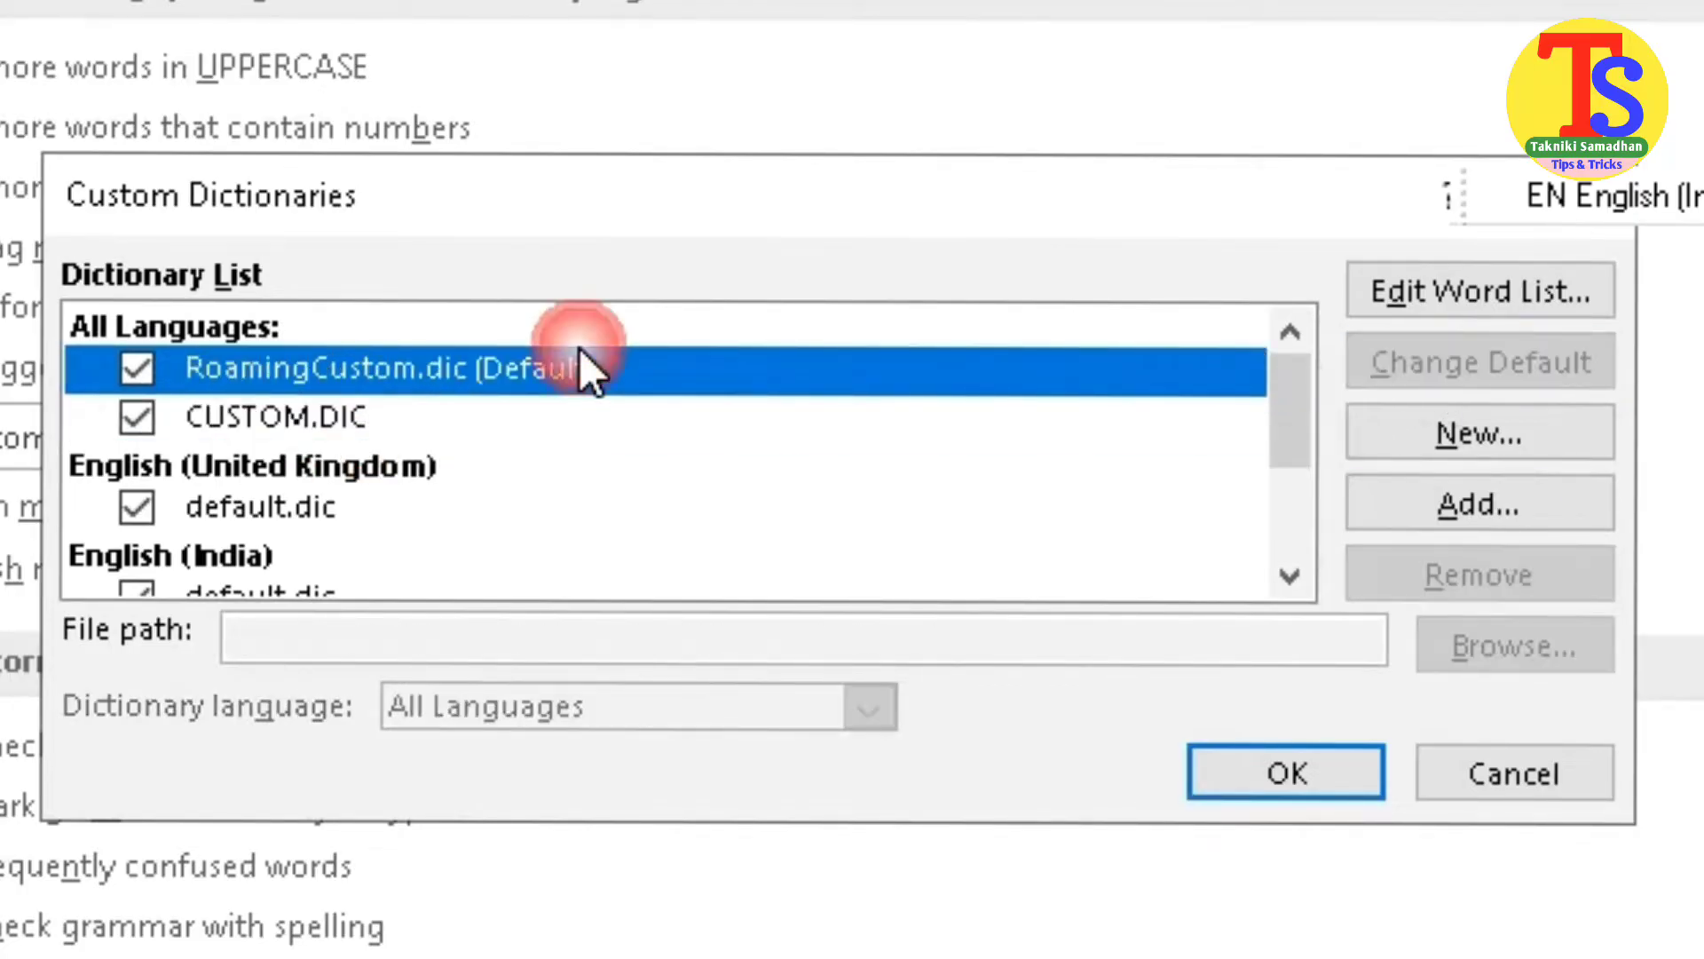
pyautogui.moveTo(1285, 387)
pyautogui.mouseDown()
pyautogui.moveTo(1282, 516)
pyautogui.moveTo(1303, 362)
pyautogui.mouseUp()
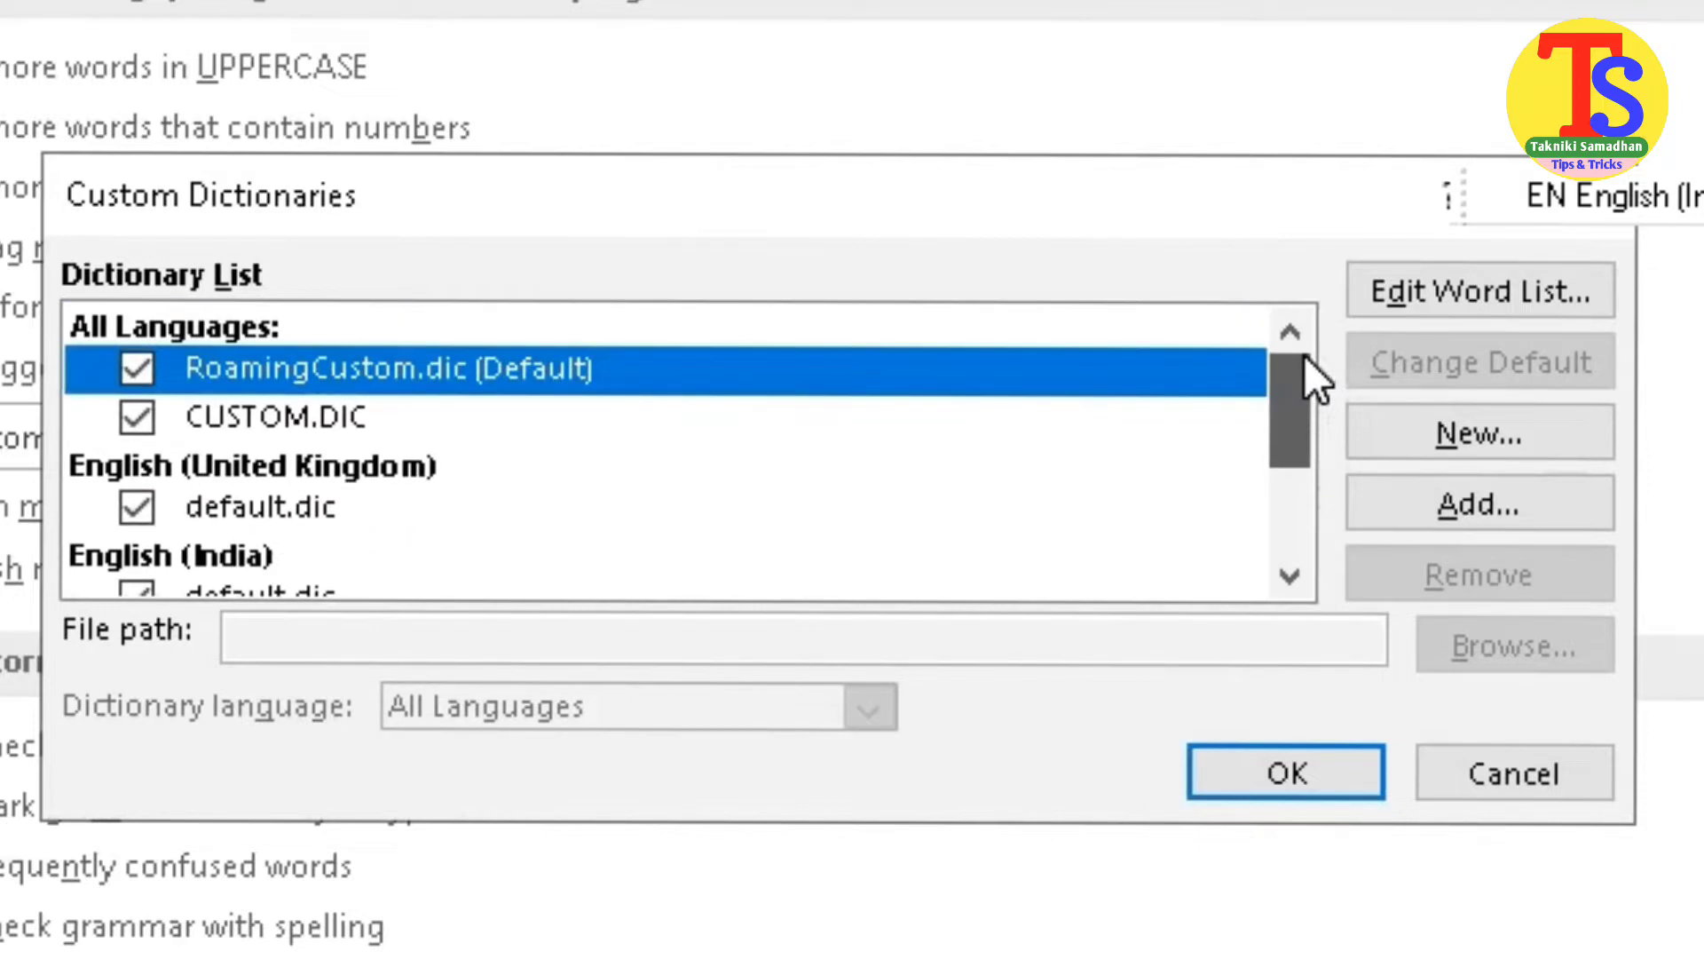
pyautogui.moveTo(1305, 364); pyautogui.dragTo(1266, 499)
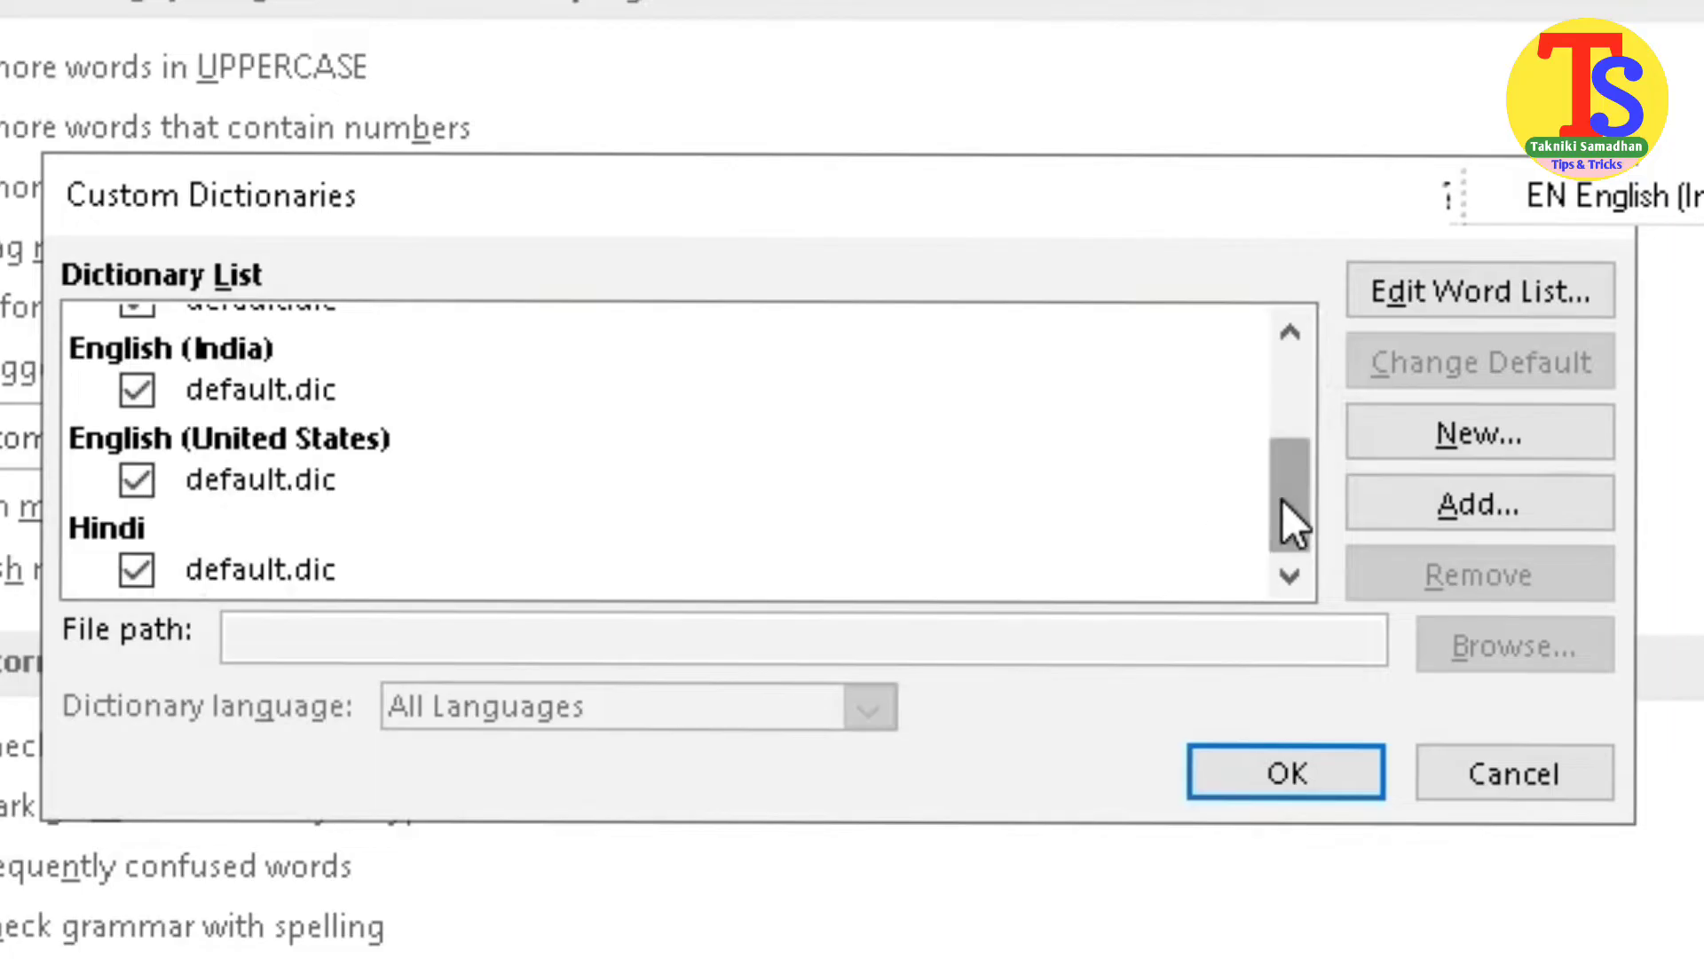
pyautogui.moveTo(1282, 494); pyautogui.dragTo(1306, 274)
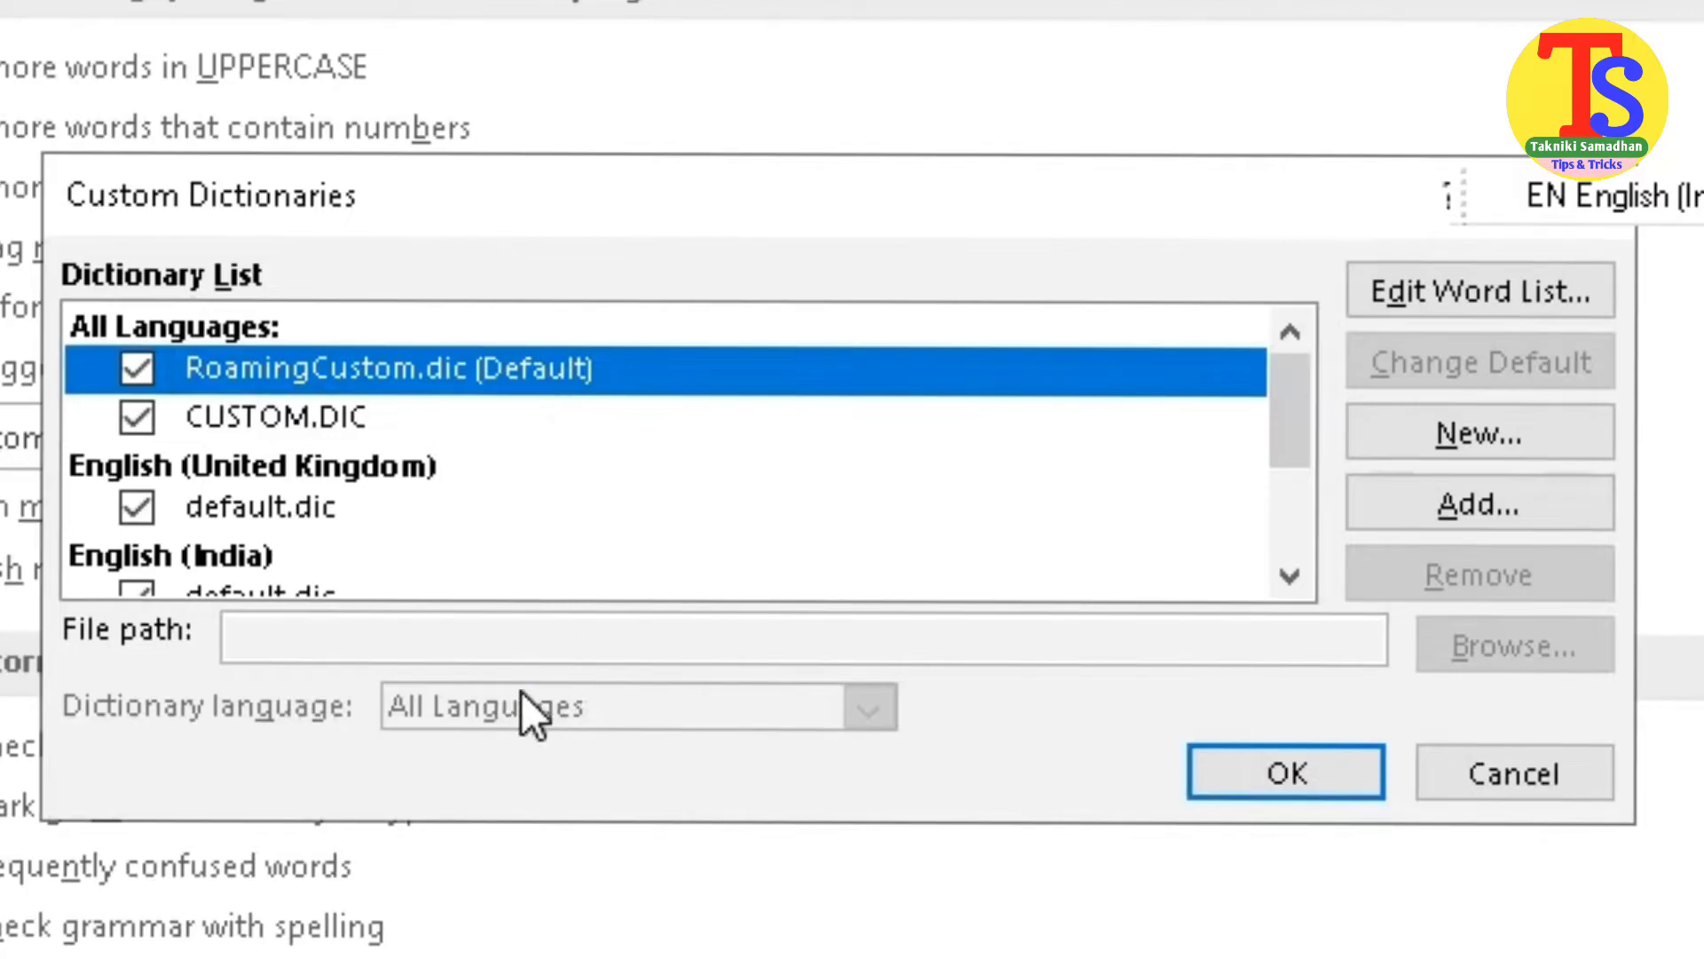
pyautogui.click(263, 422)
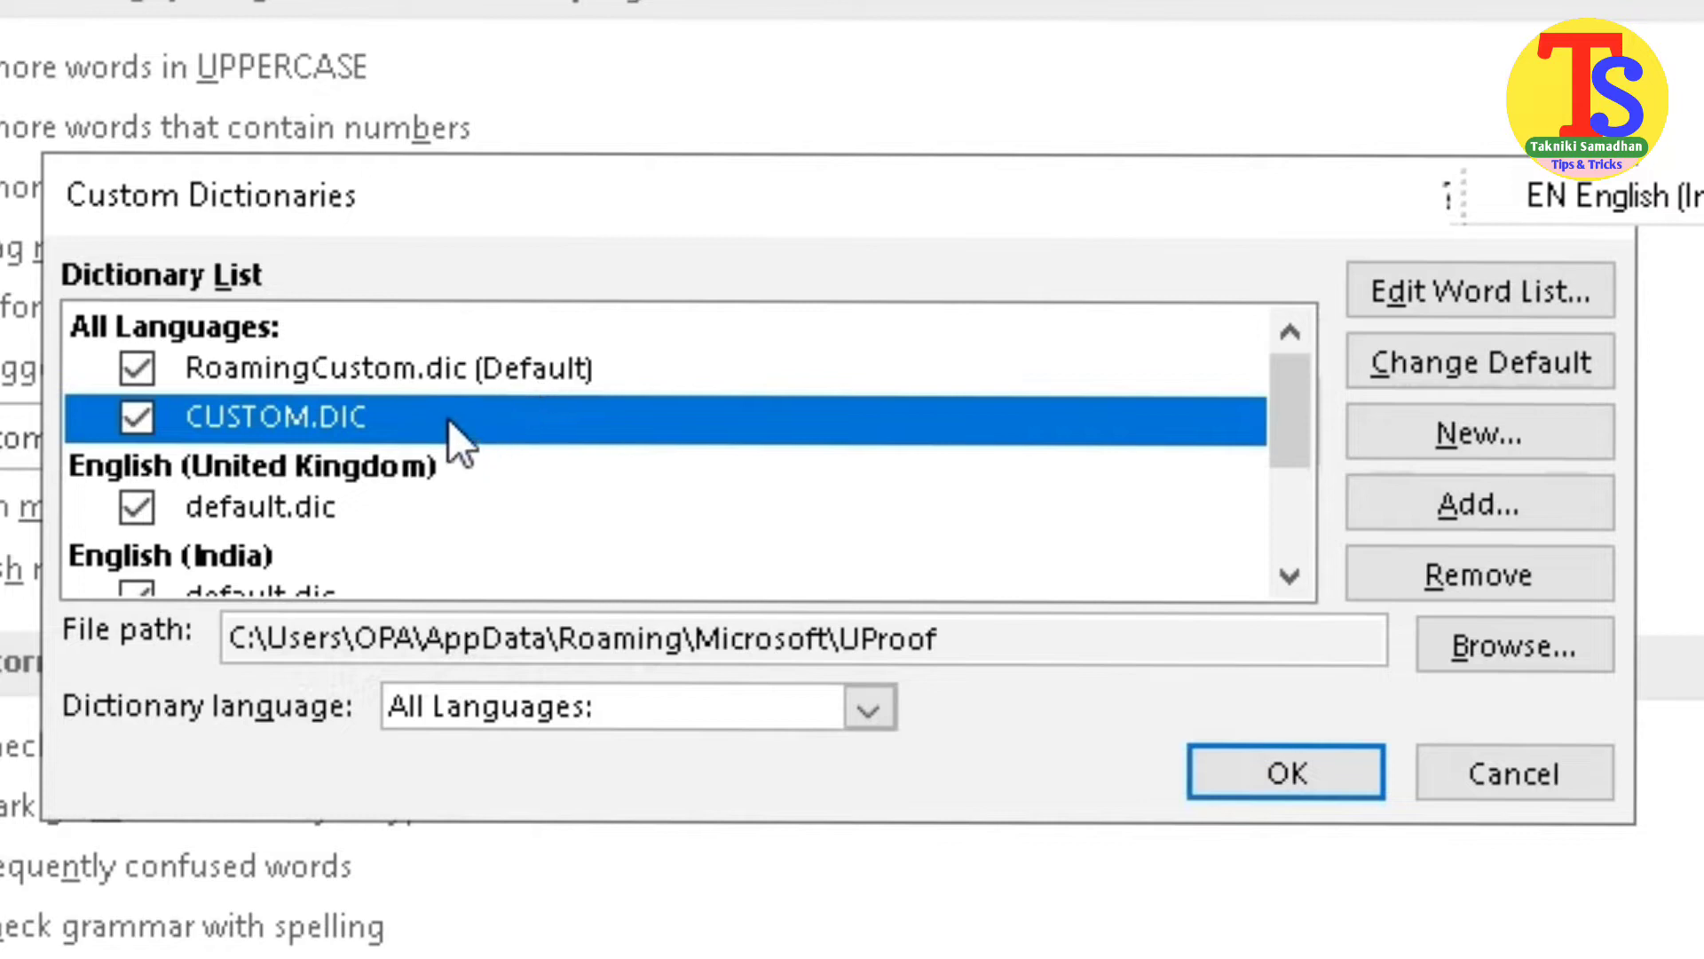
pyautogui.click(460, 370)
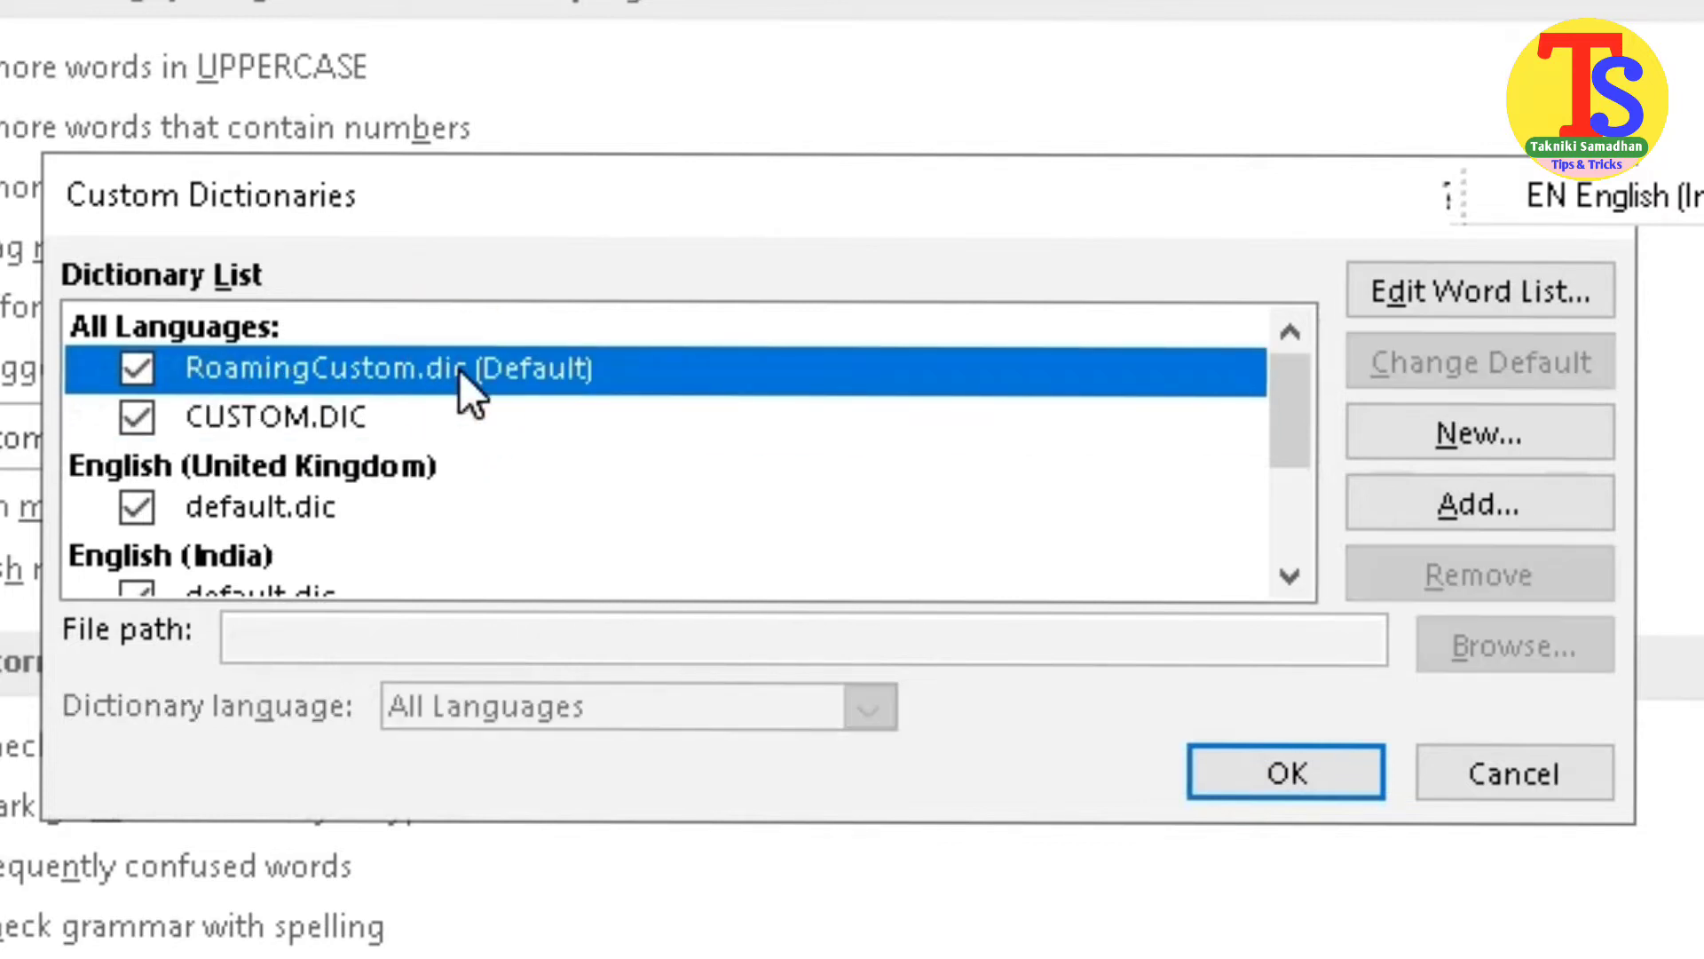
pyautogui.click(361, 421)
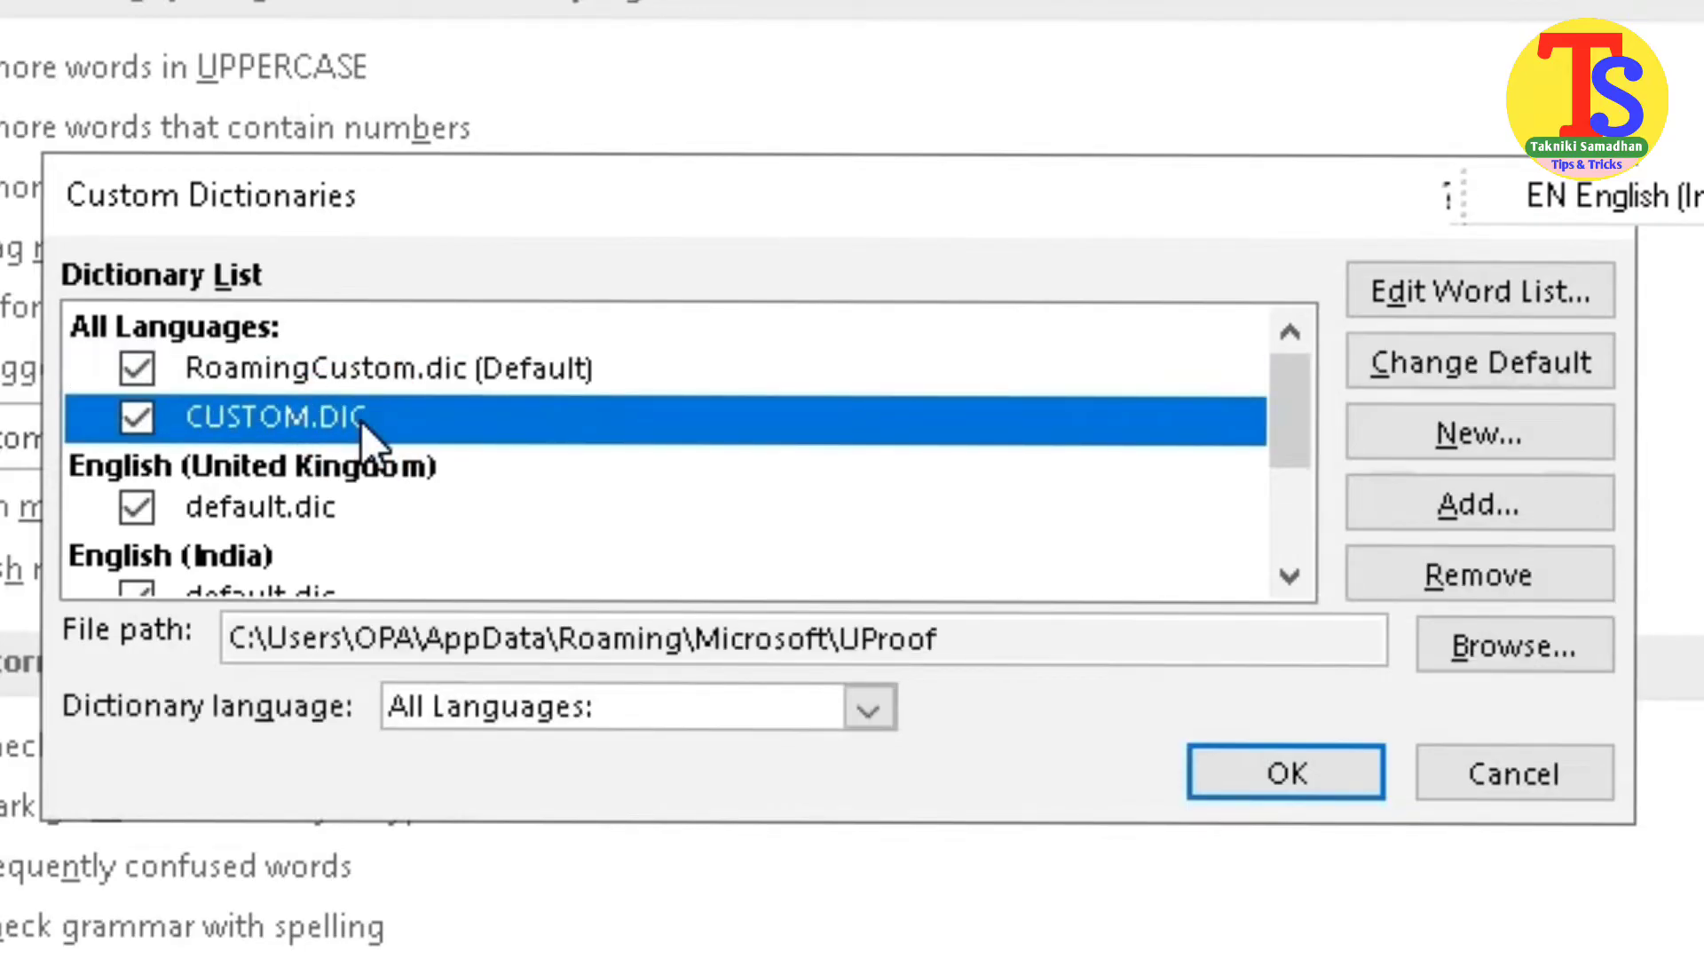
# - View the word list of RoamingCustom.dic and close it without changes
pyautogui.click(359, 371)
pyautogui.click(1494, 280)
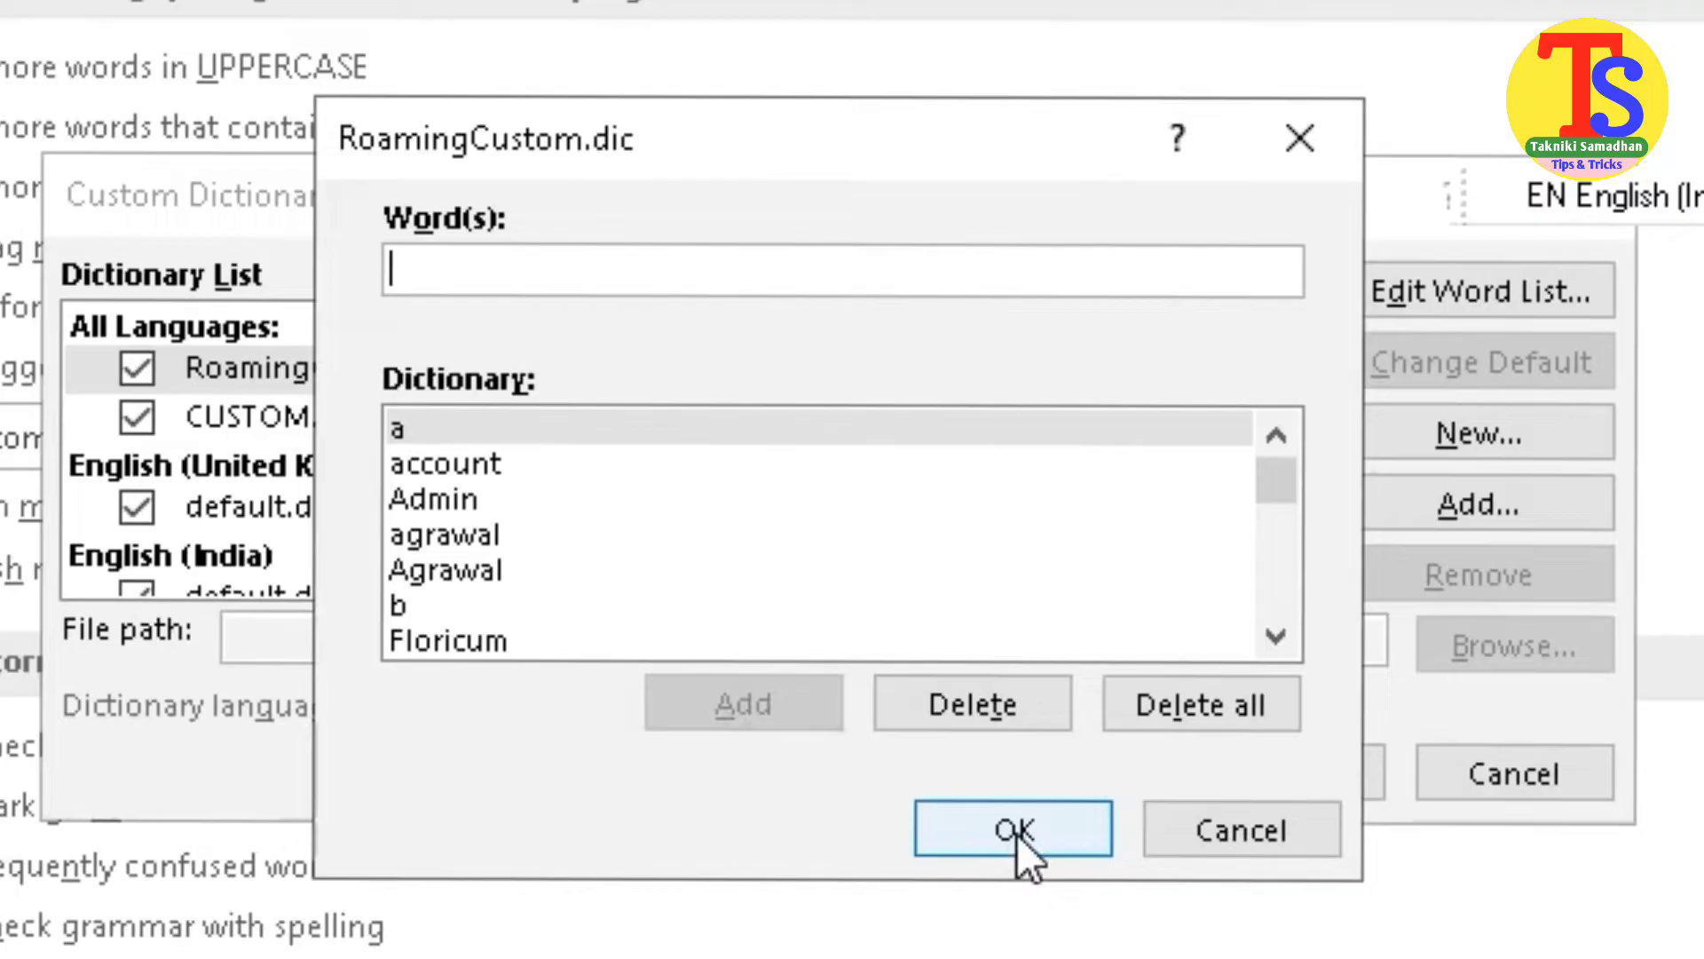
pyautogui.click(1221, 828)
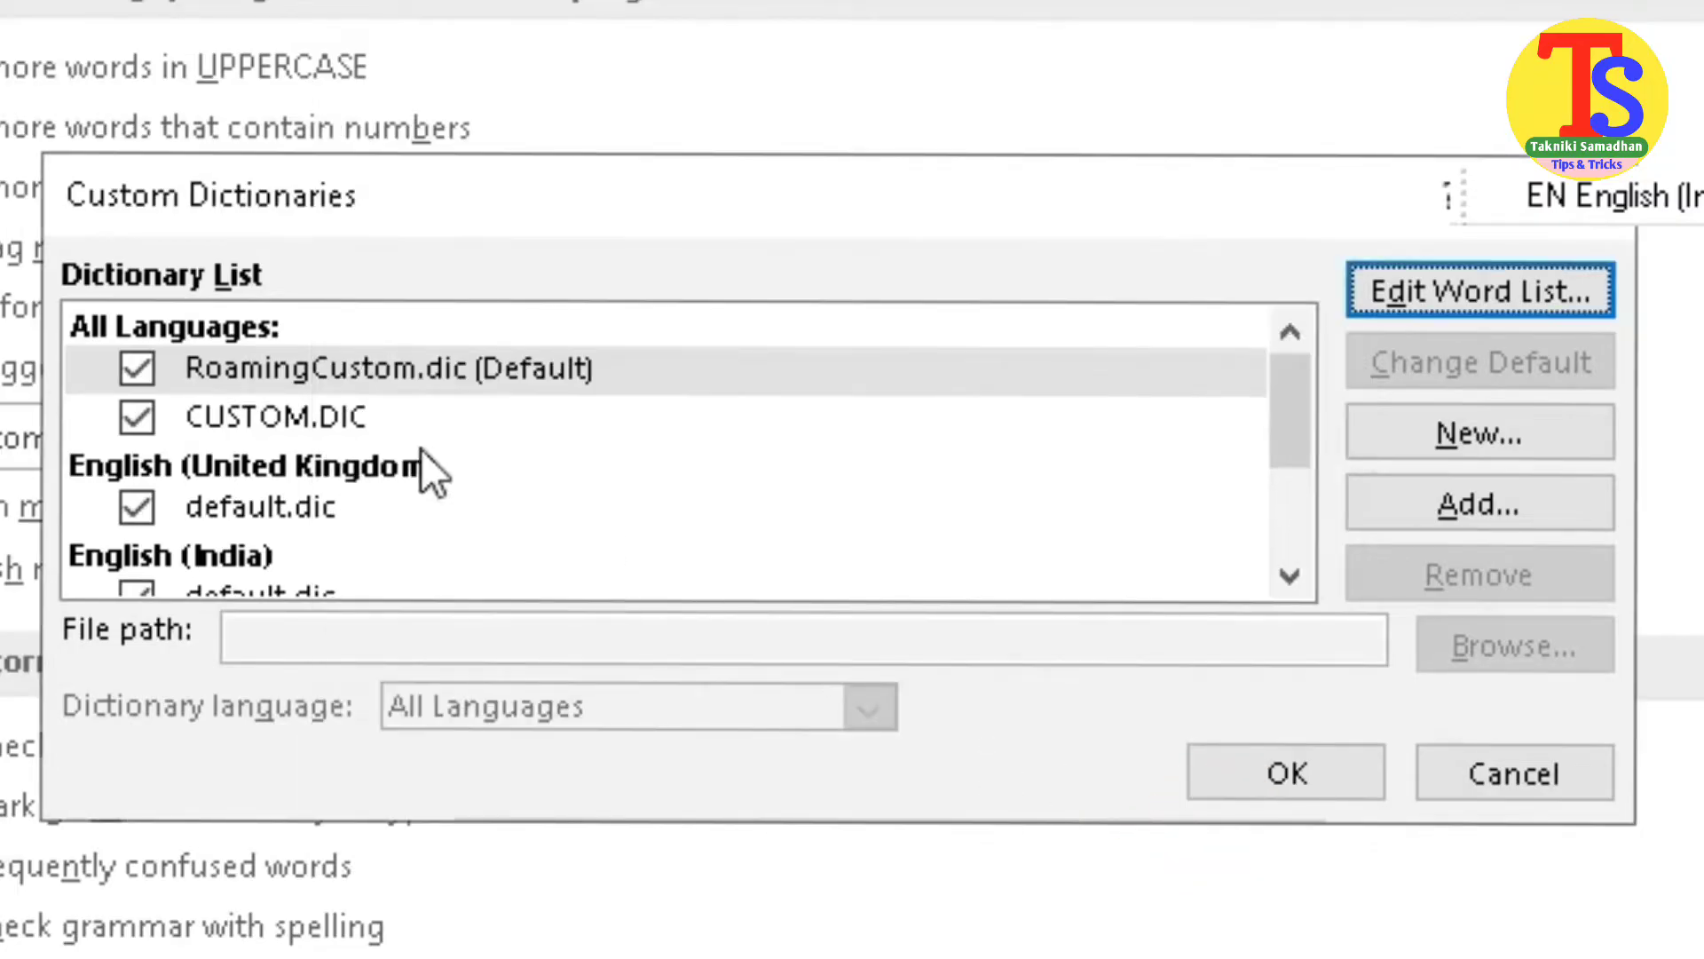
# - Look through the word list of CUSTOM.DIC and close it without changes
pyautogui.click(269, 402)
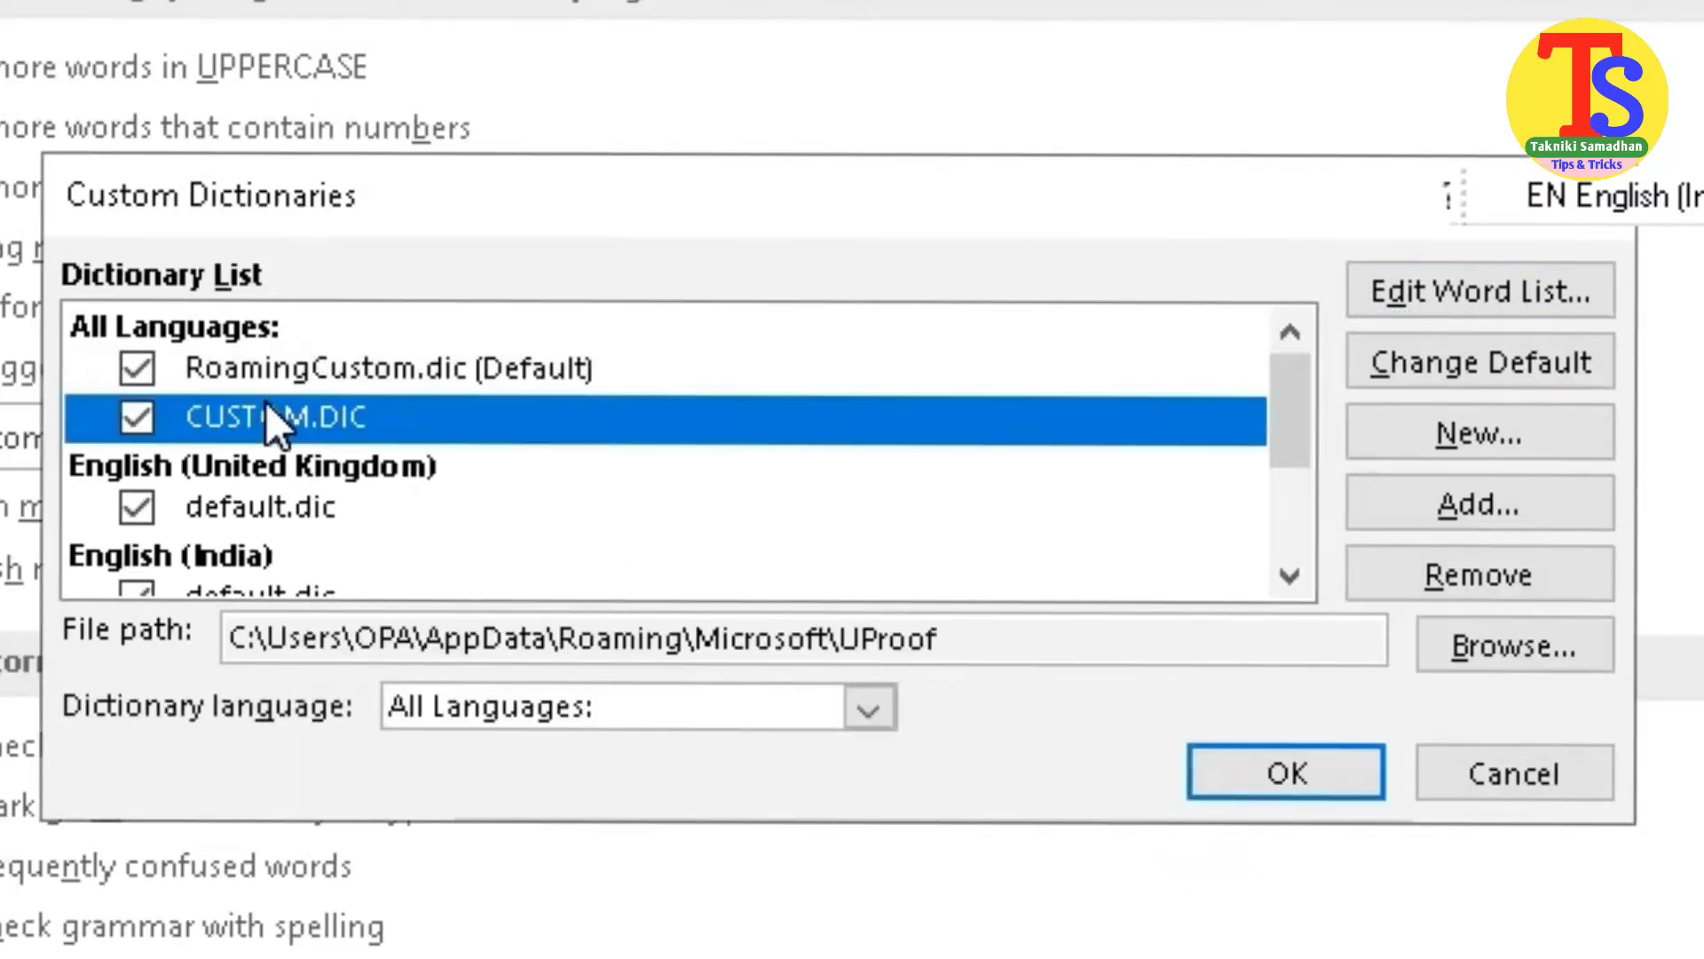
pyautogui.click(1477, 280)
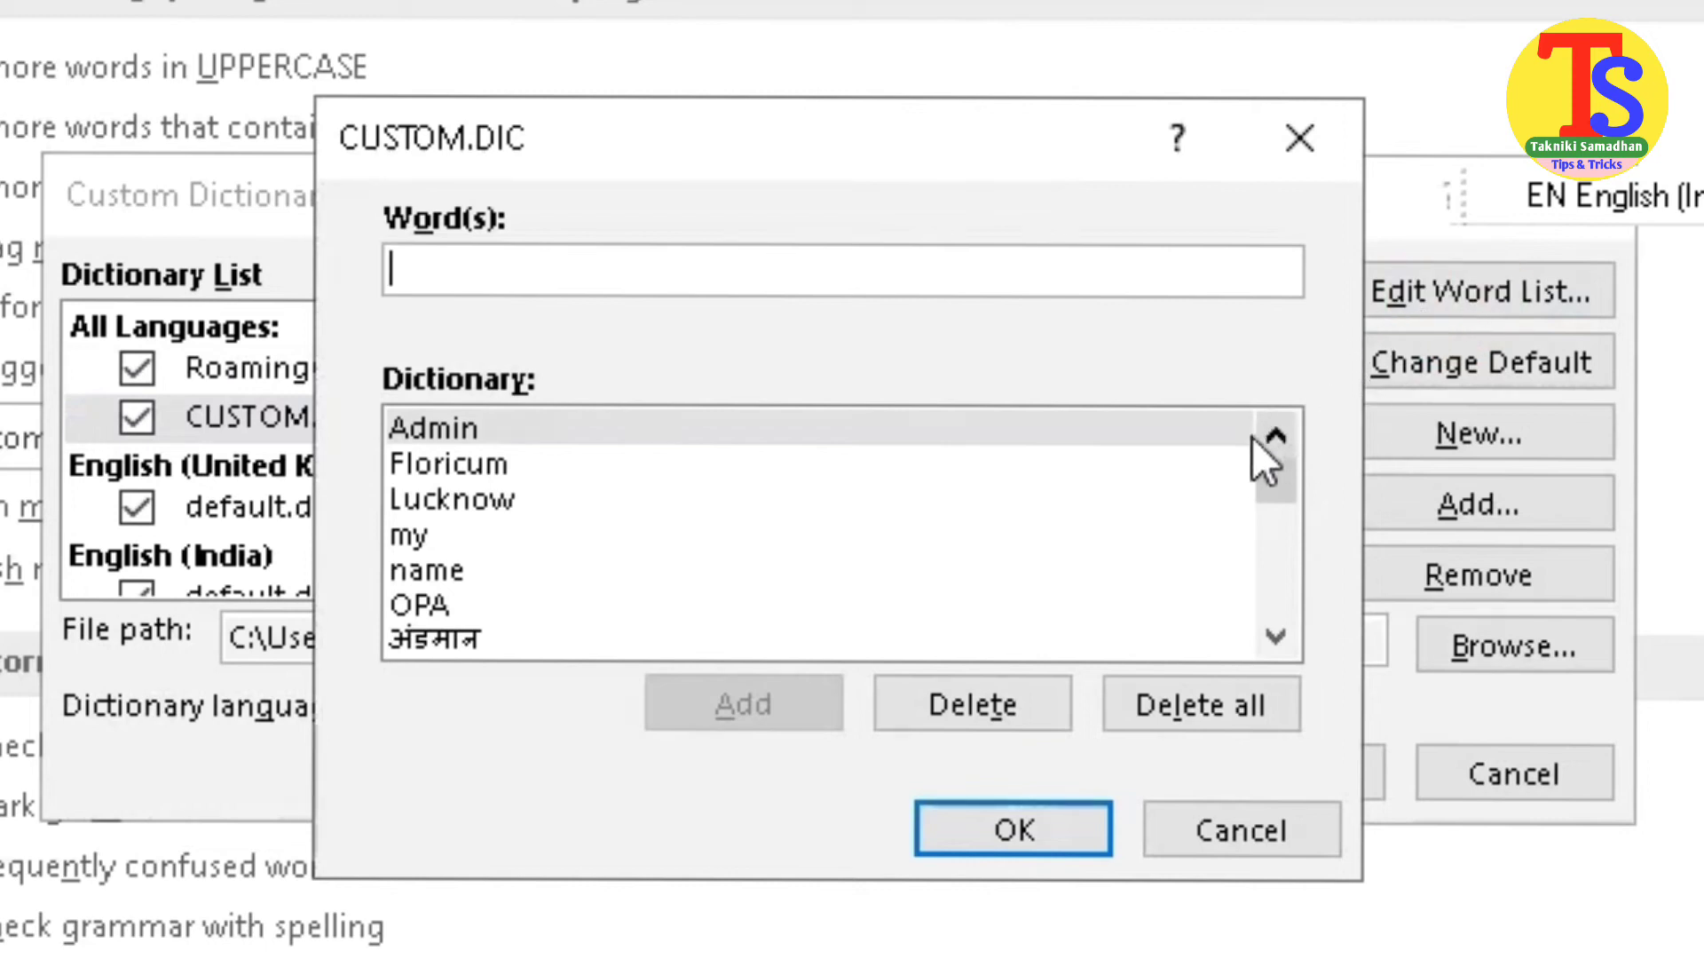
pyautogui.moveTo(1276, 488); pyautogui.dragTo(1255, 355)
pyautogui.click(591, 291)
pyautogui.click(1239, 829)
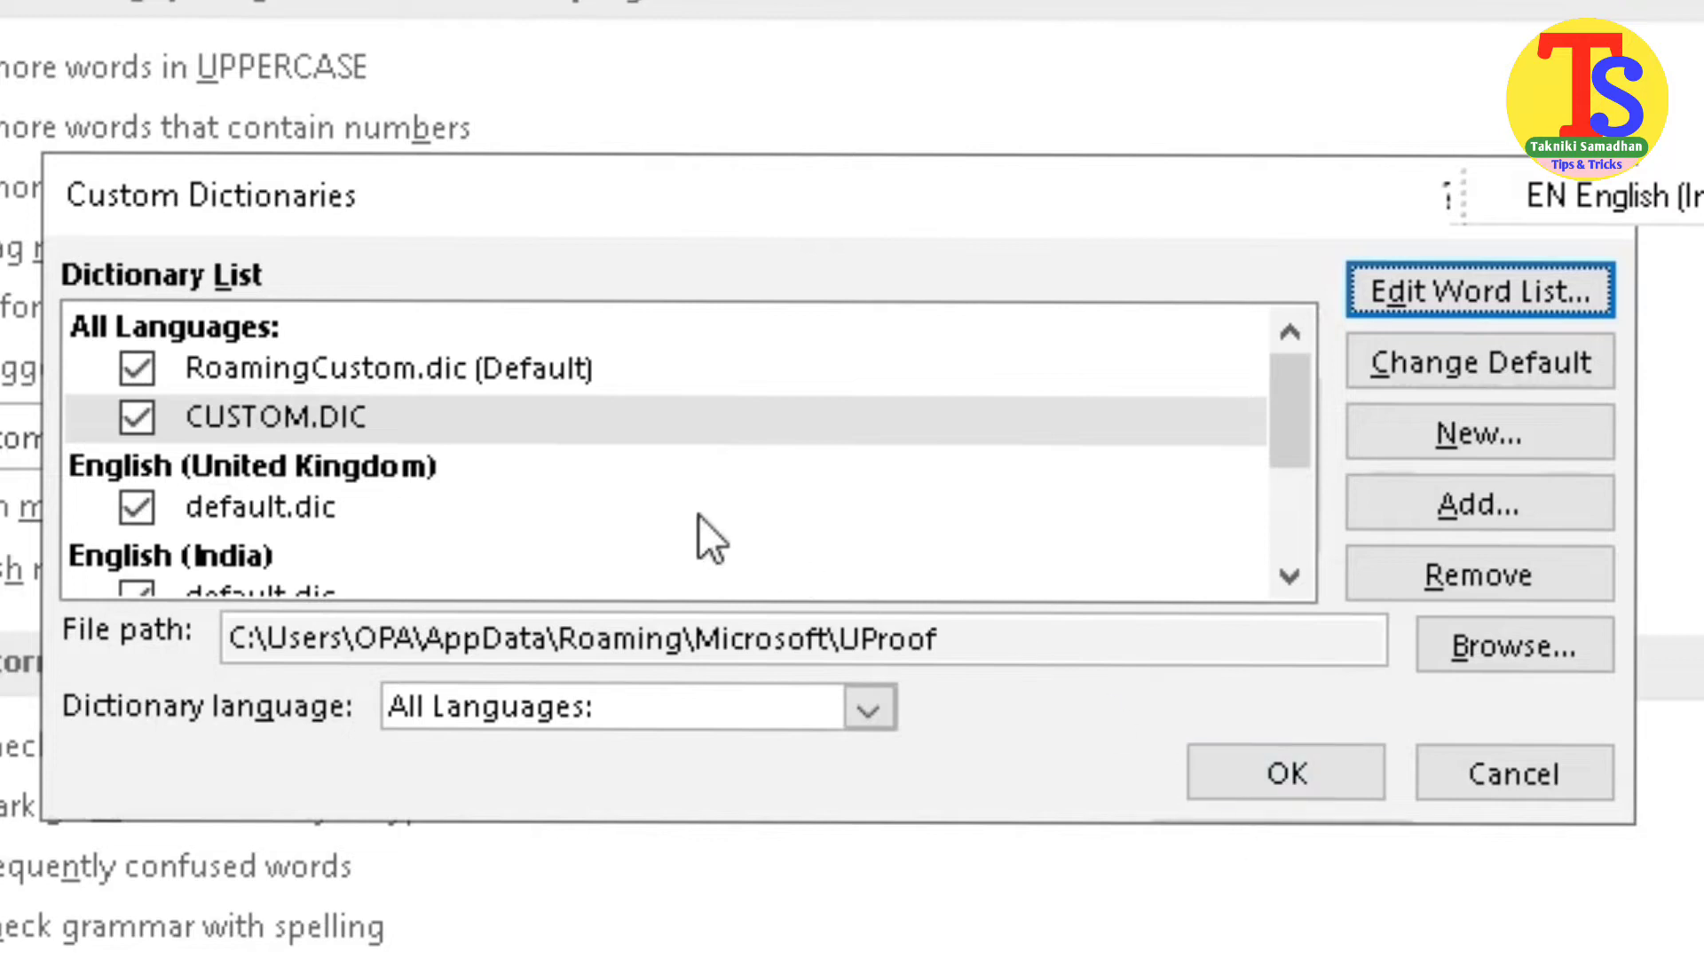
# - Check the file path of CUSTOM.DIC, then close the custom dictionaries and Word options without saving changes
pyautogui.click(413, 366)
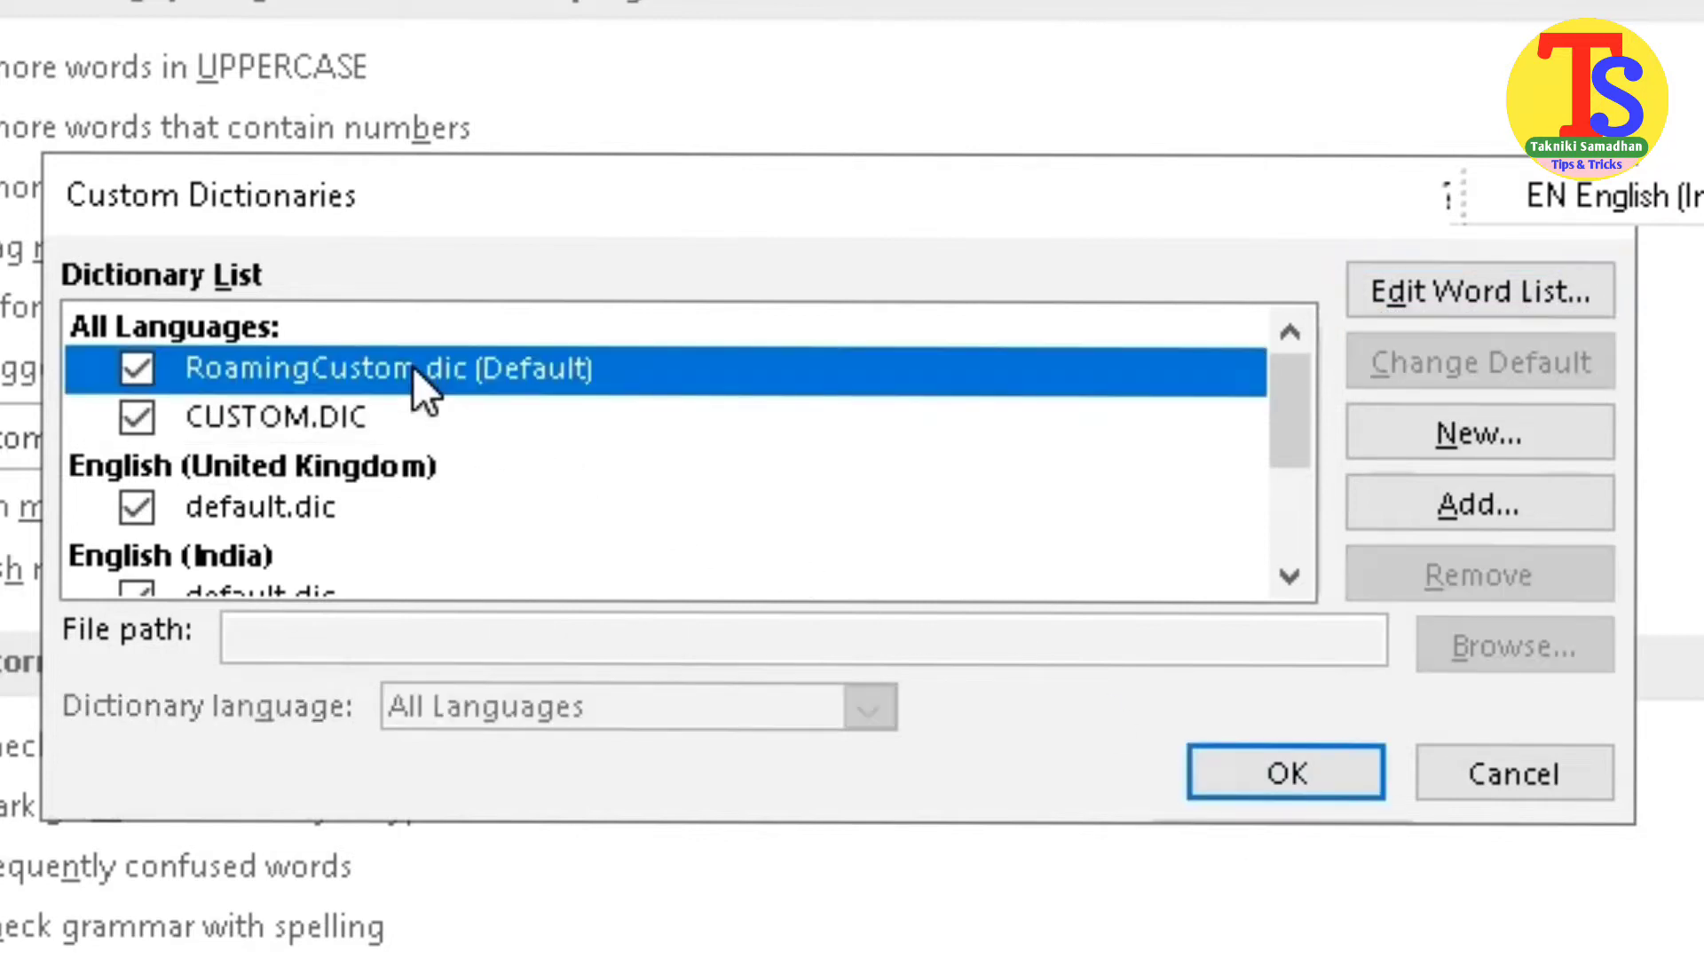
pyautogui.click(382, 413)
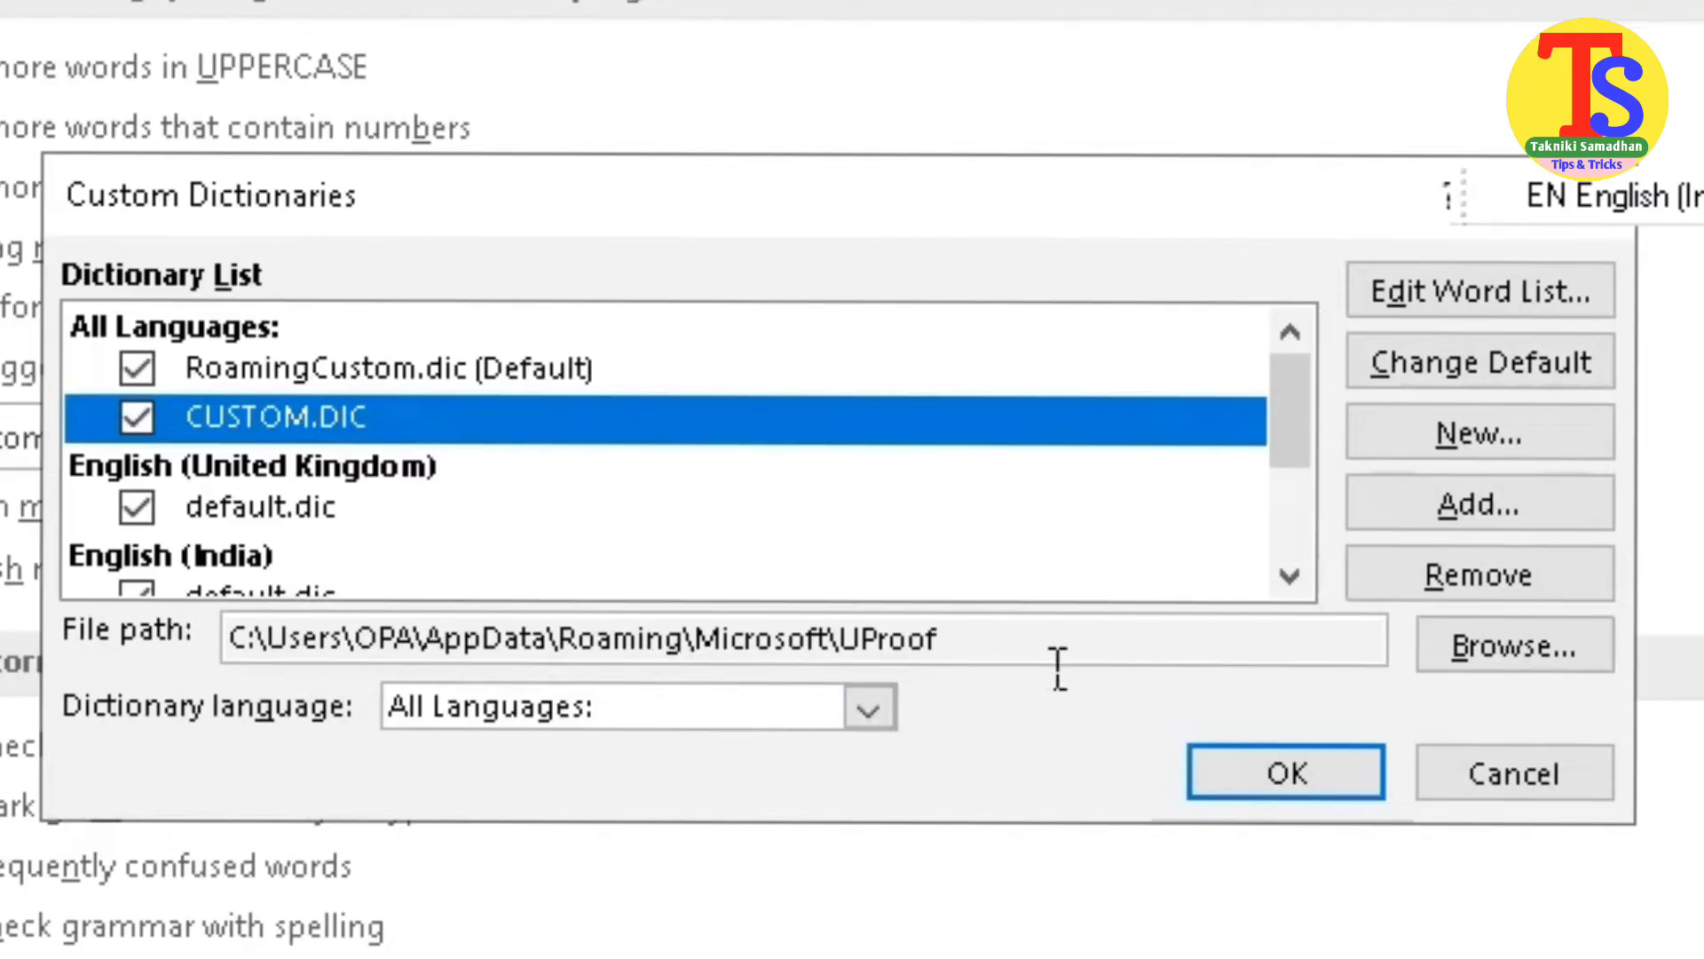
pyautogui.click(1516, 772)
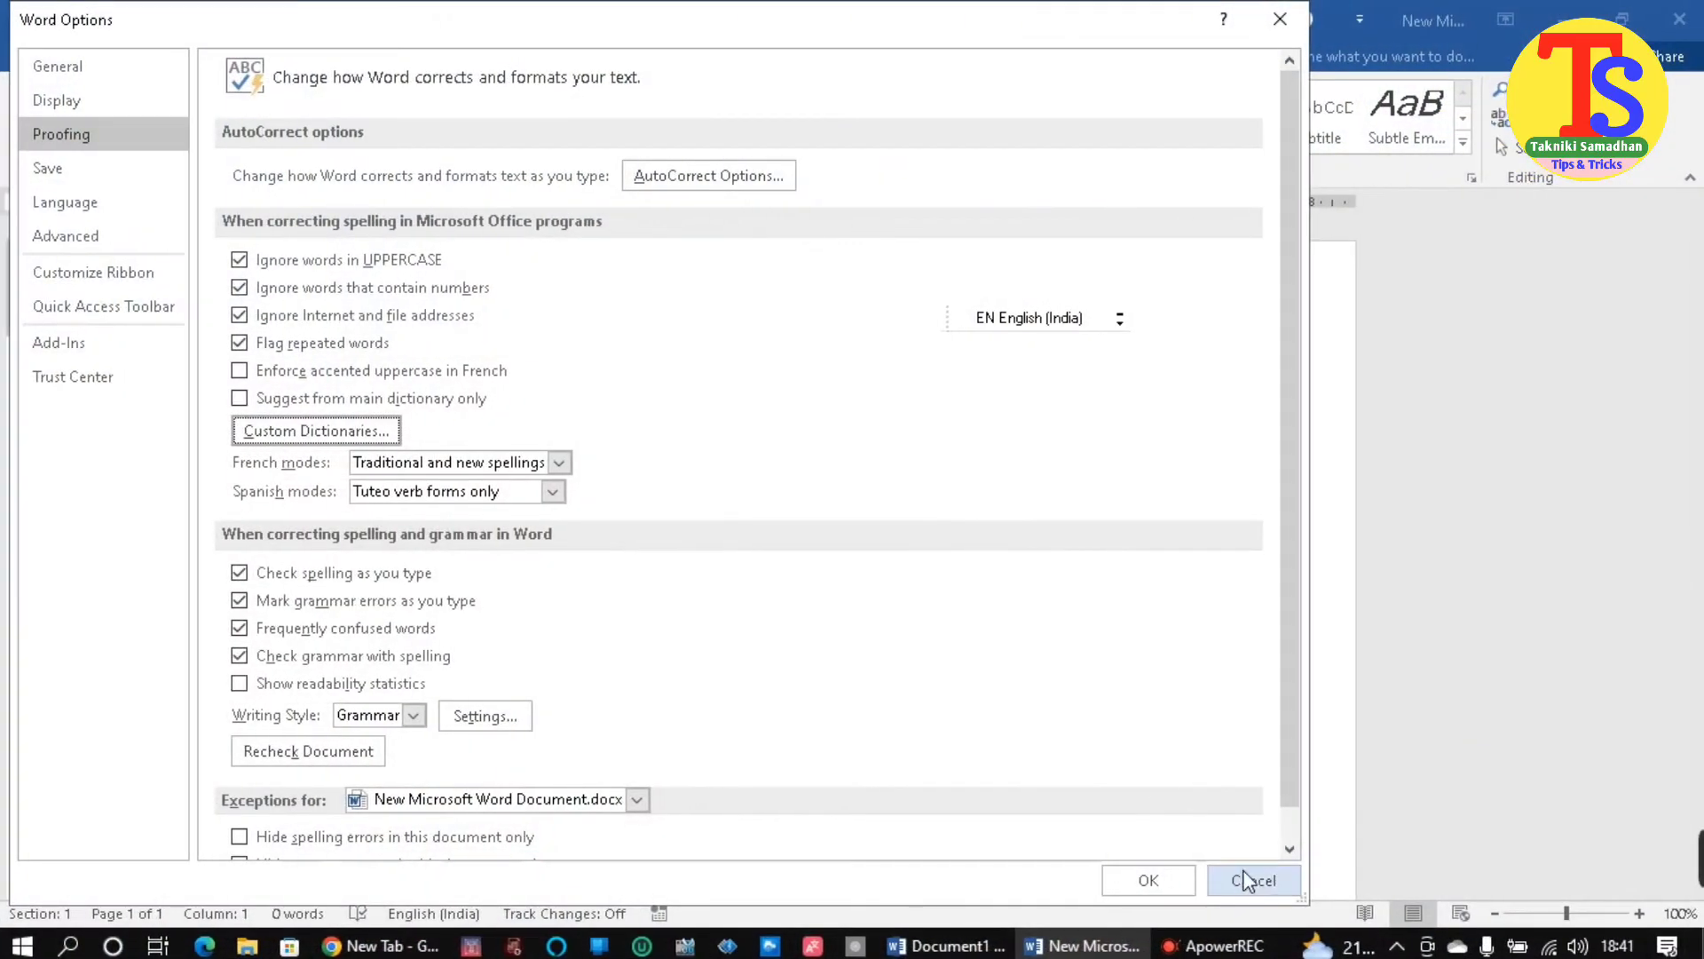
pyautogui.click(1247, 879)
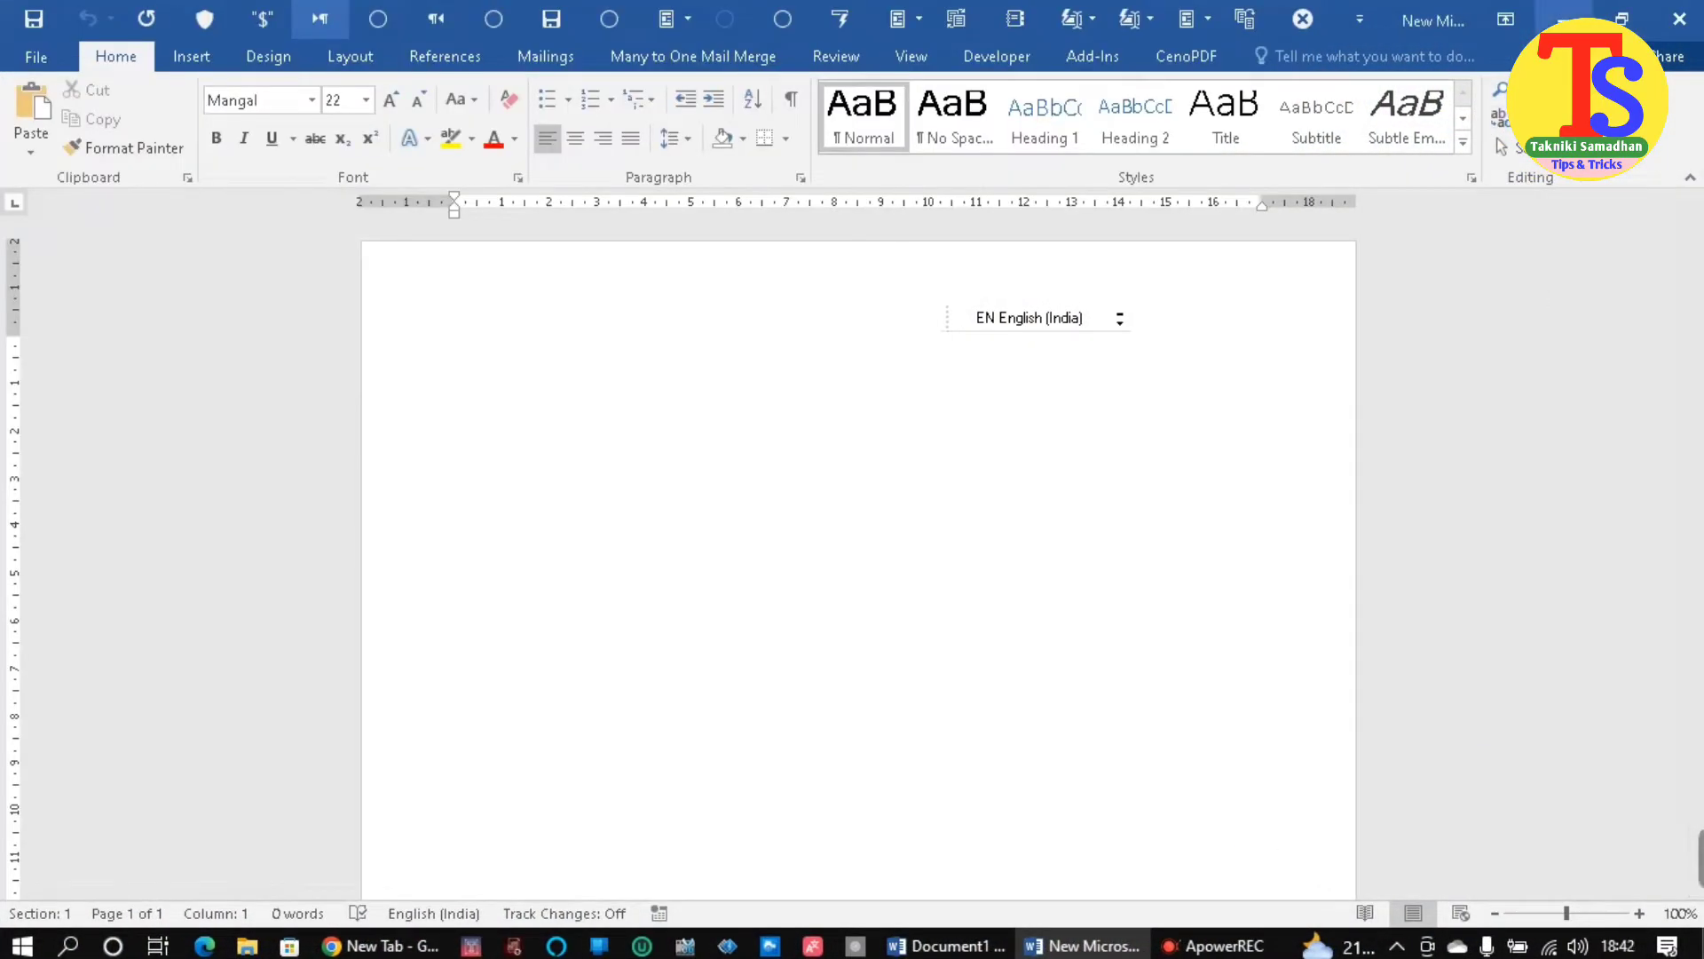
# - Minimize the open Word windows and switch to a new File Explorer window
pyautogui.click(1562, 18)
pyautogui.click(1562, 18)
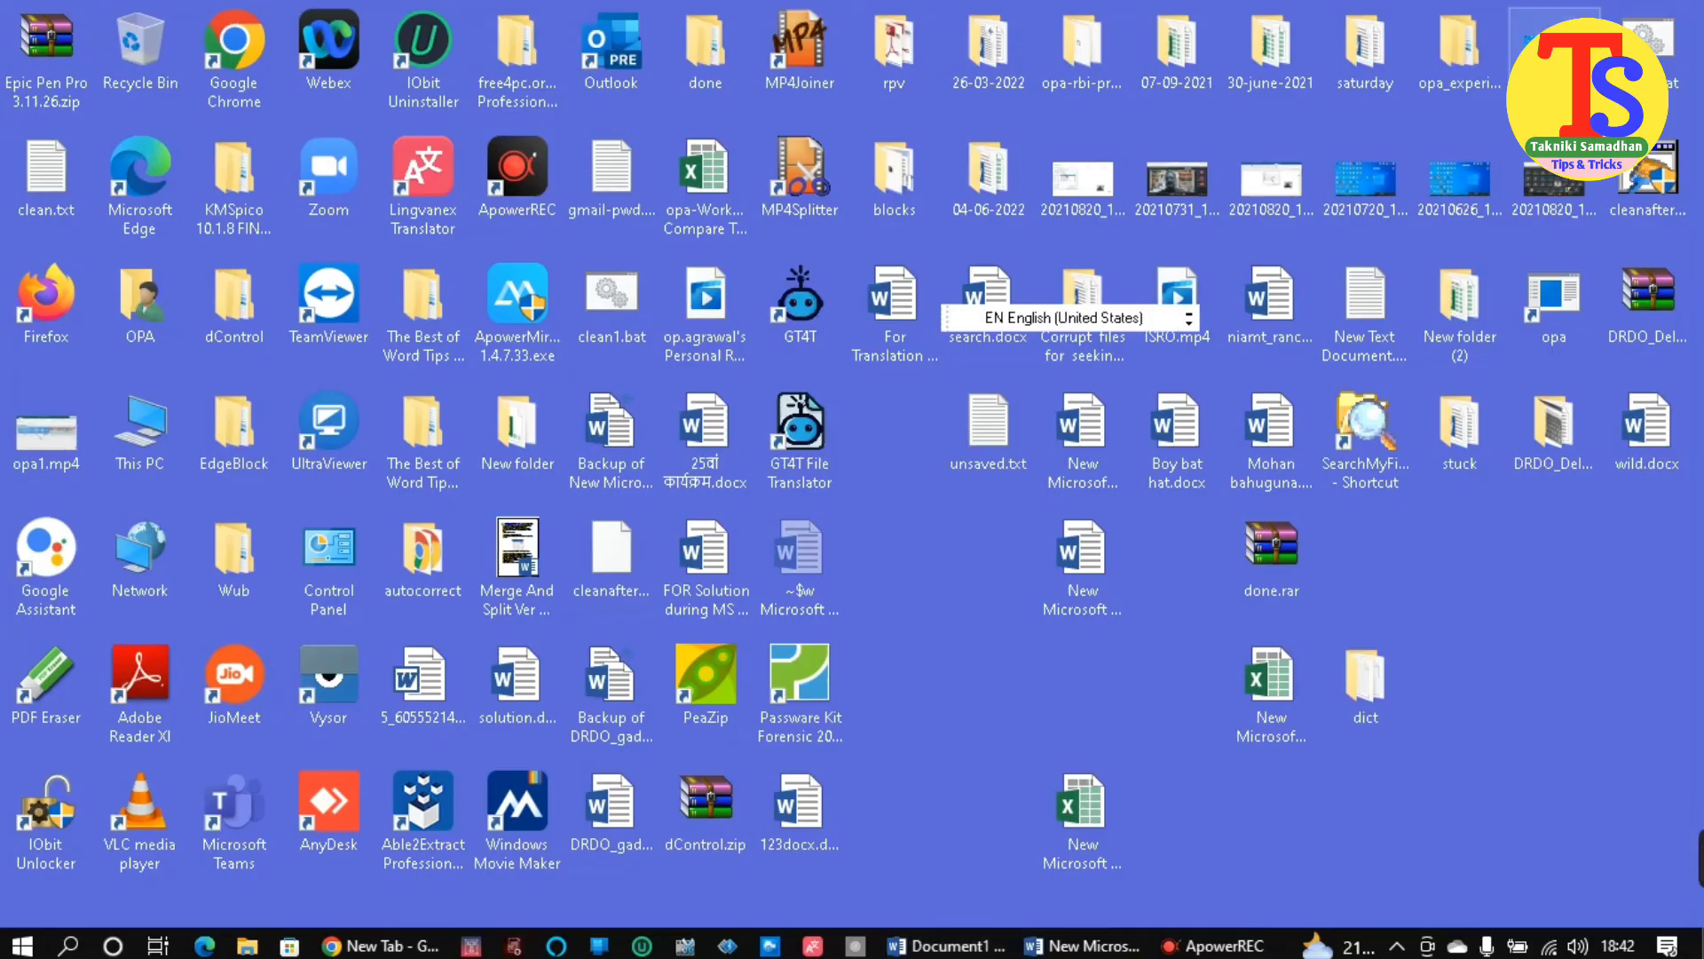
pyautogui.click(244, 946)
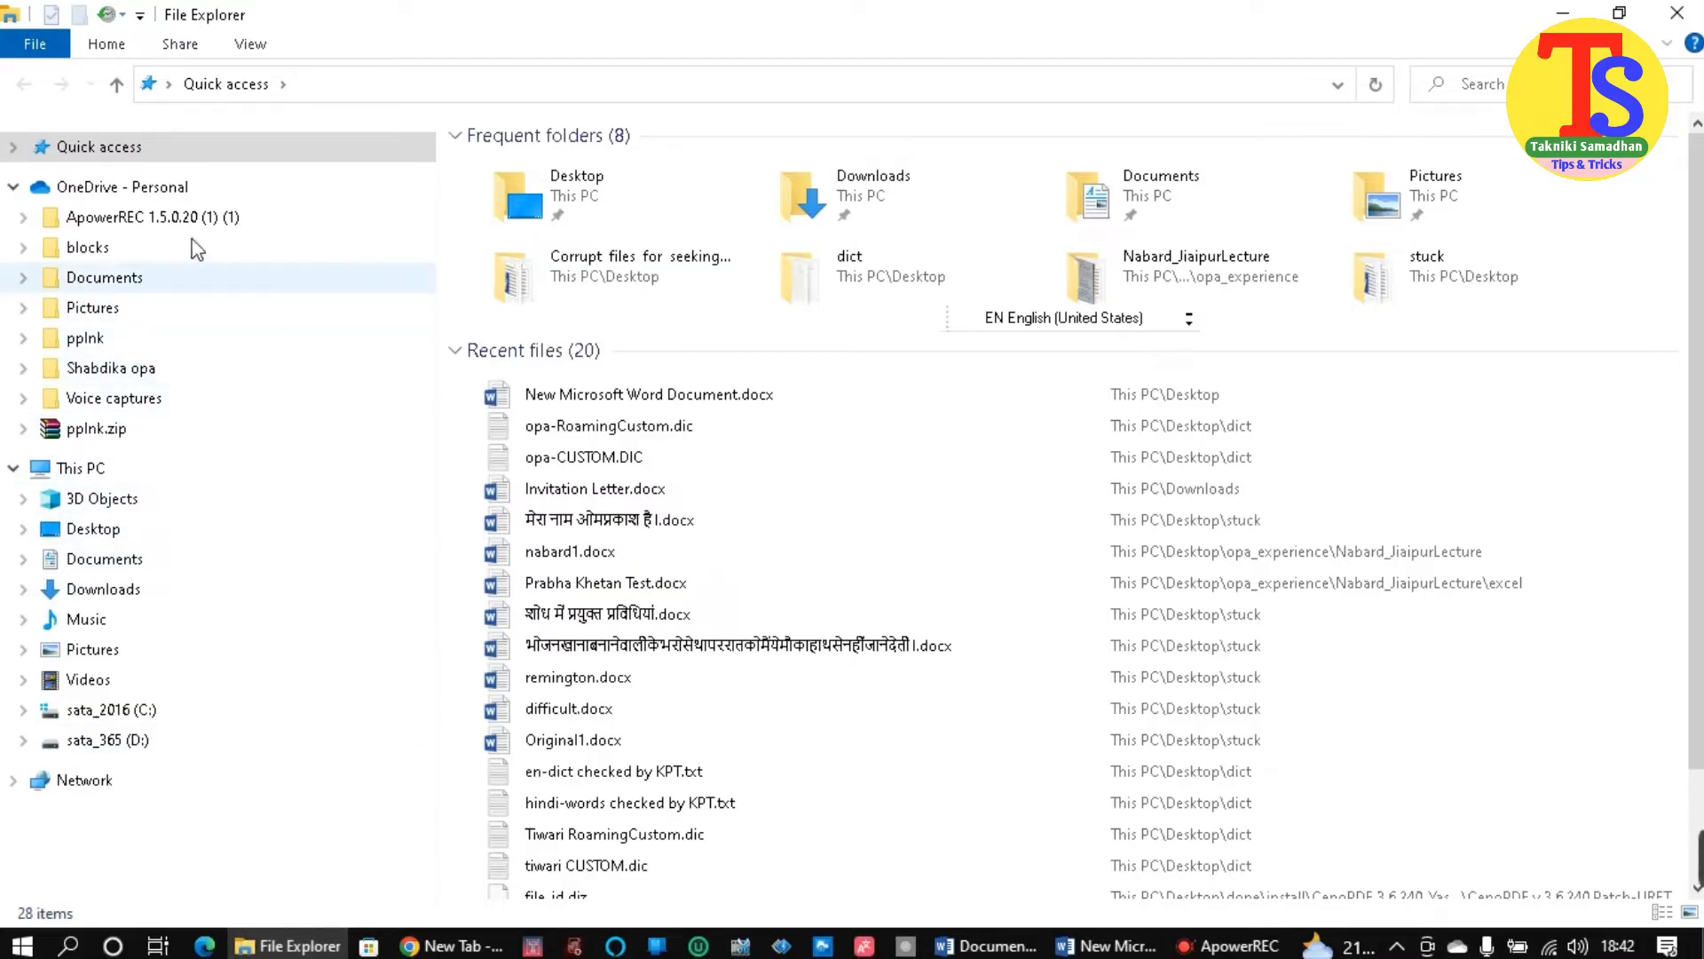
# - Review the hidden-file and file-extension settings in the advanced folder view options, then cancel without changes
pyautogui.click(256, 49)
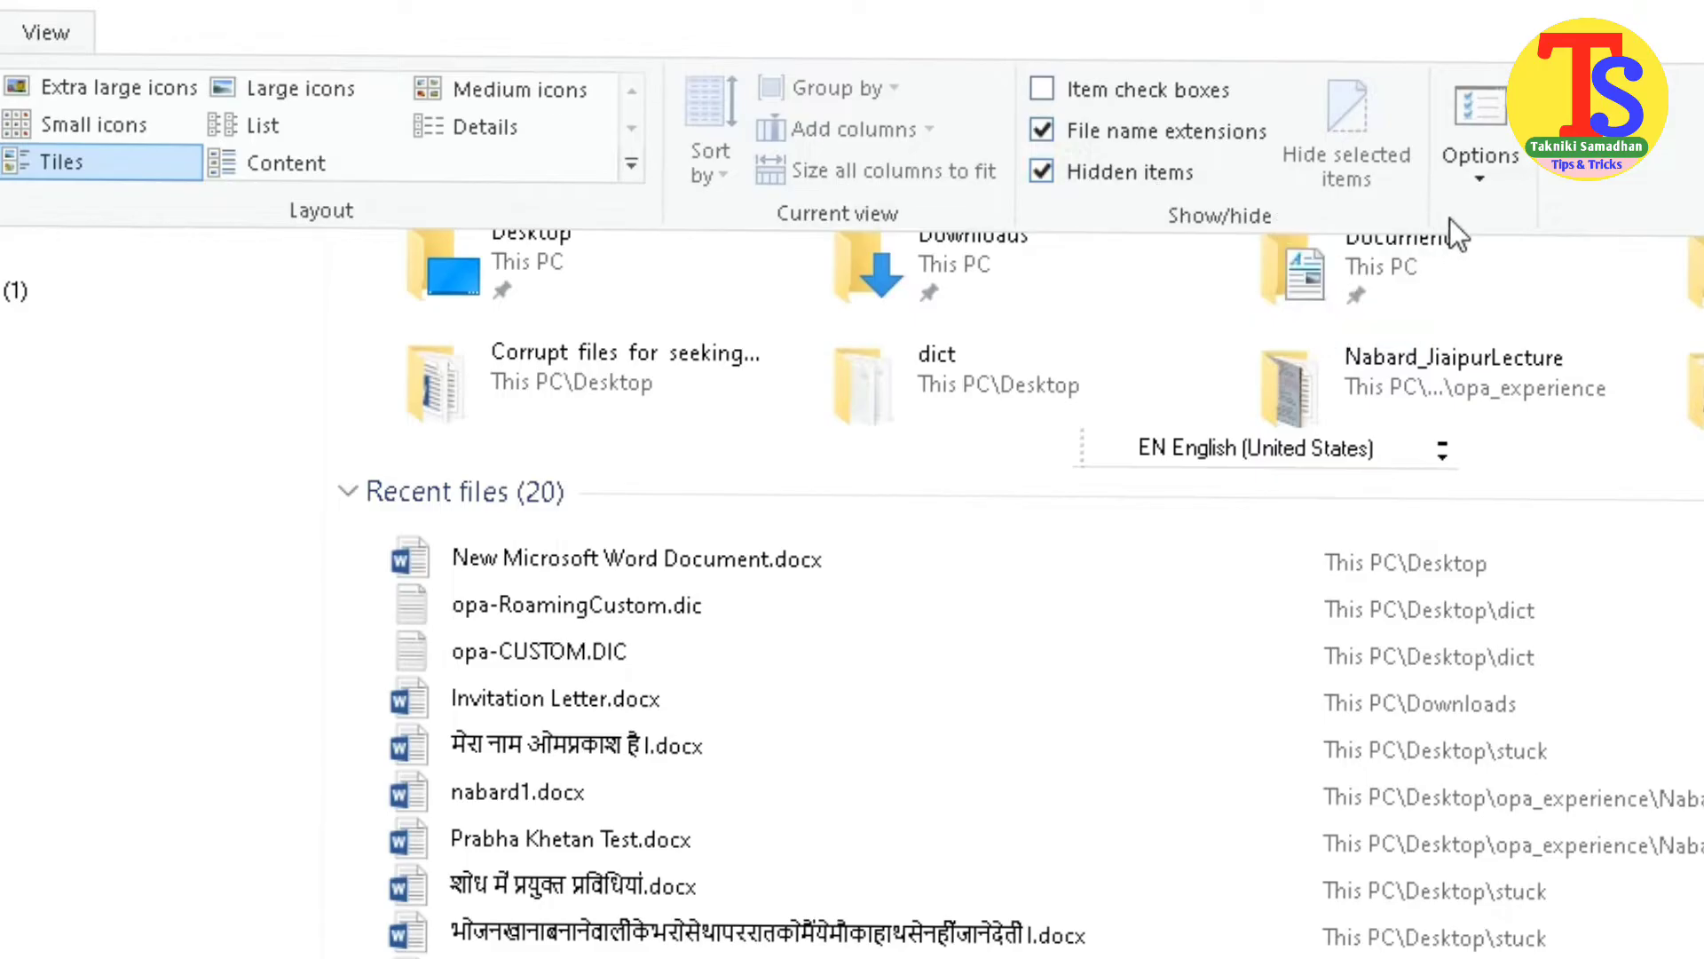
pyautogui.click(1479, 182)
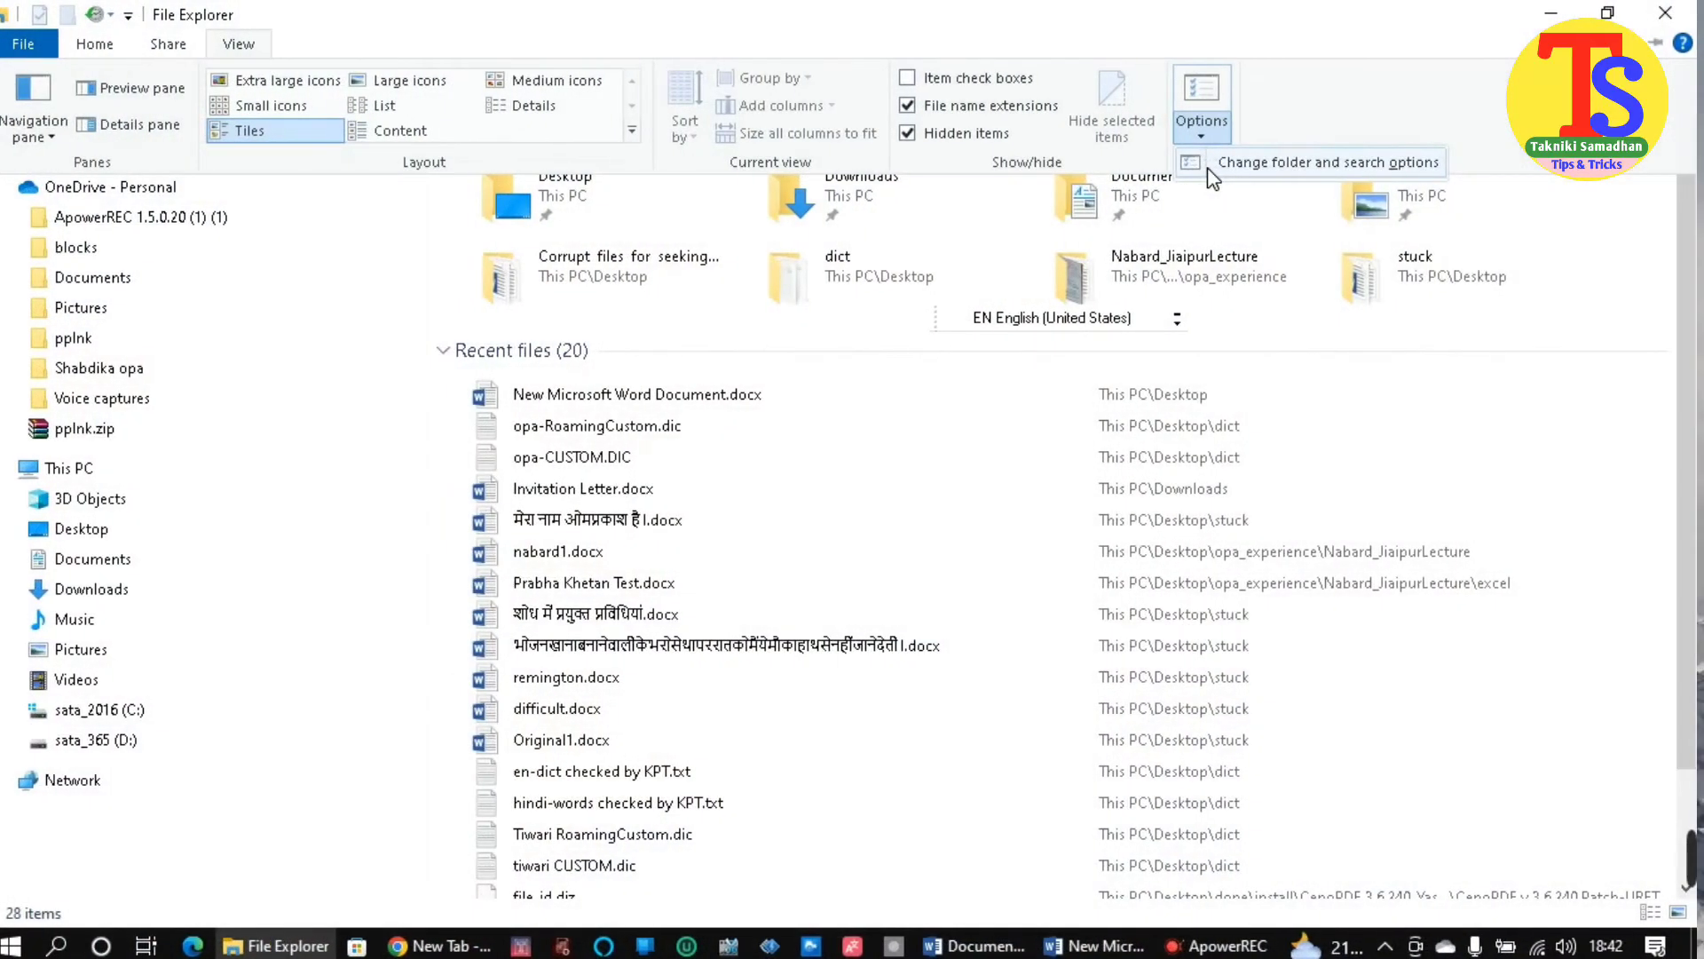
pyautogui.click(1212, 174)
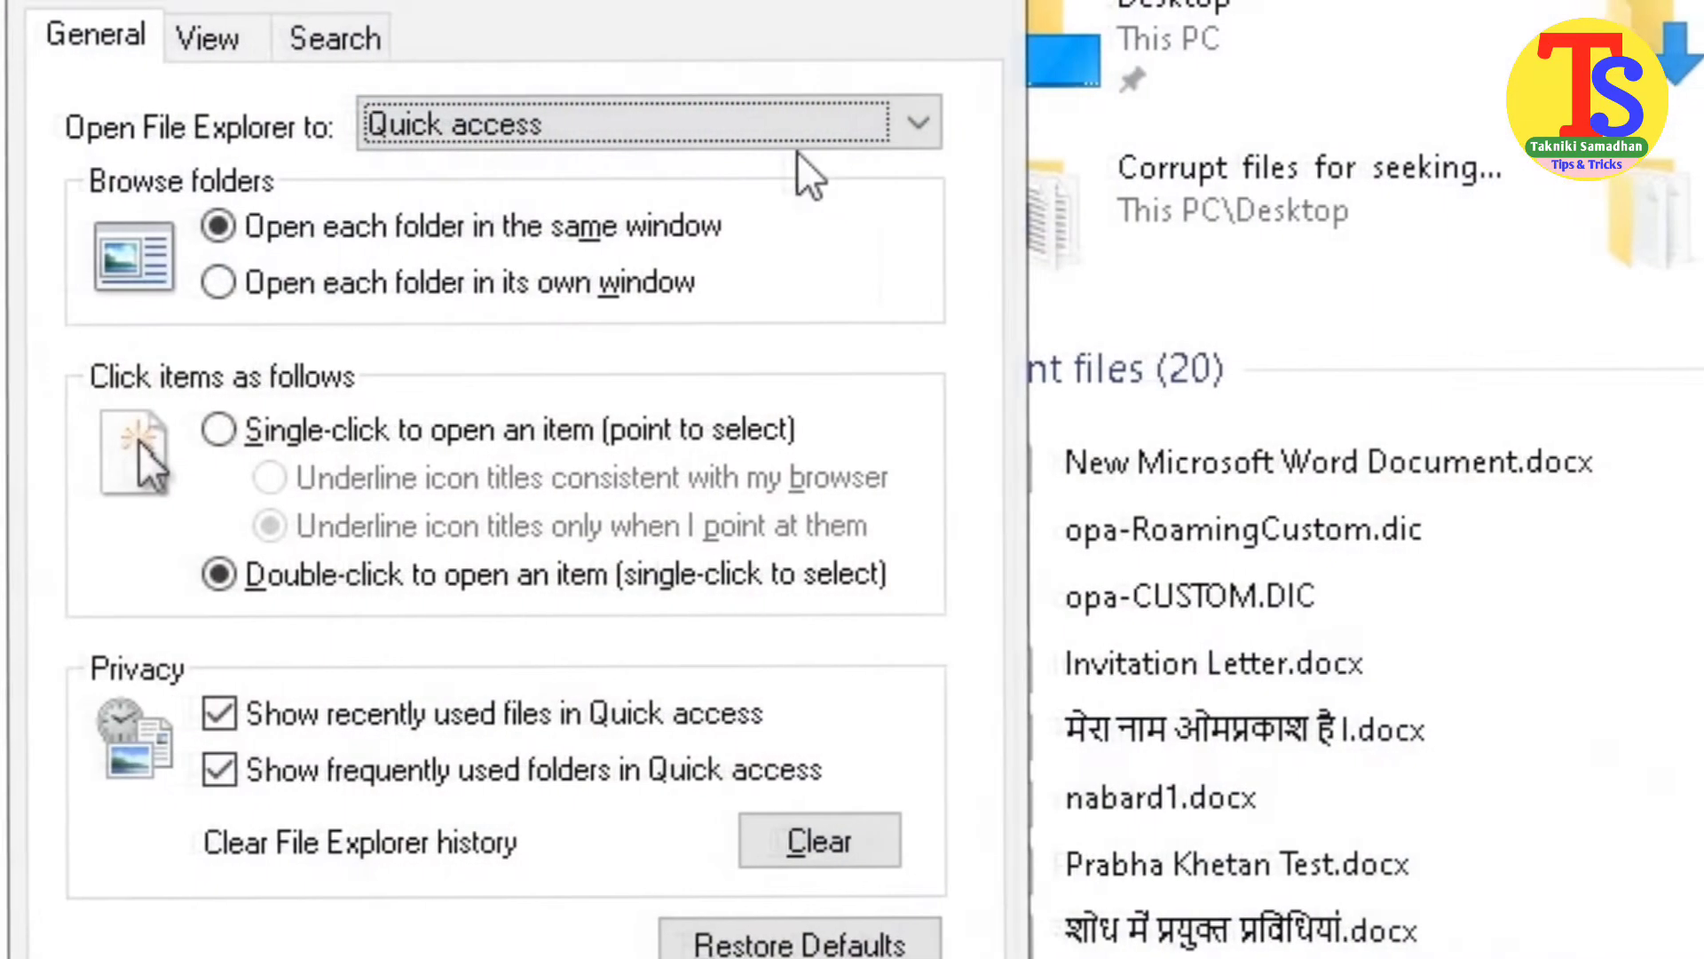
pyautogui.click(209, 44)
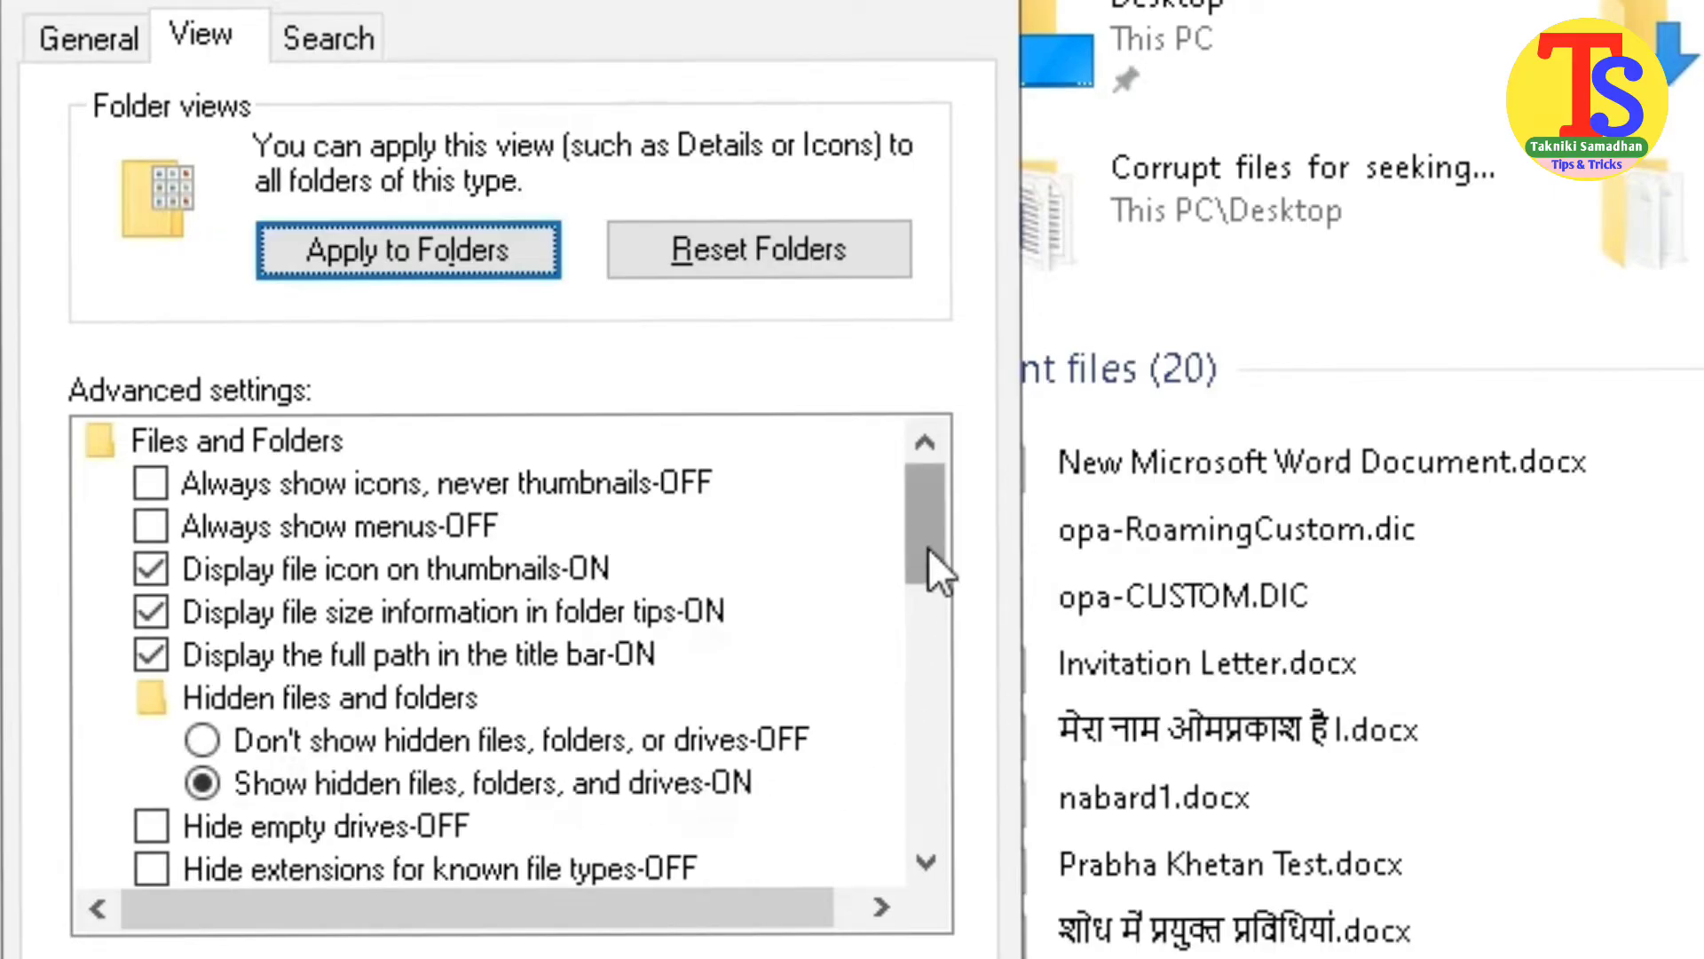
pyautogui.moveTo(923, 534); pyautogui.dragTo(904, 620)
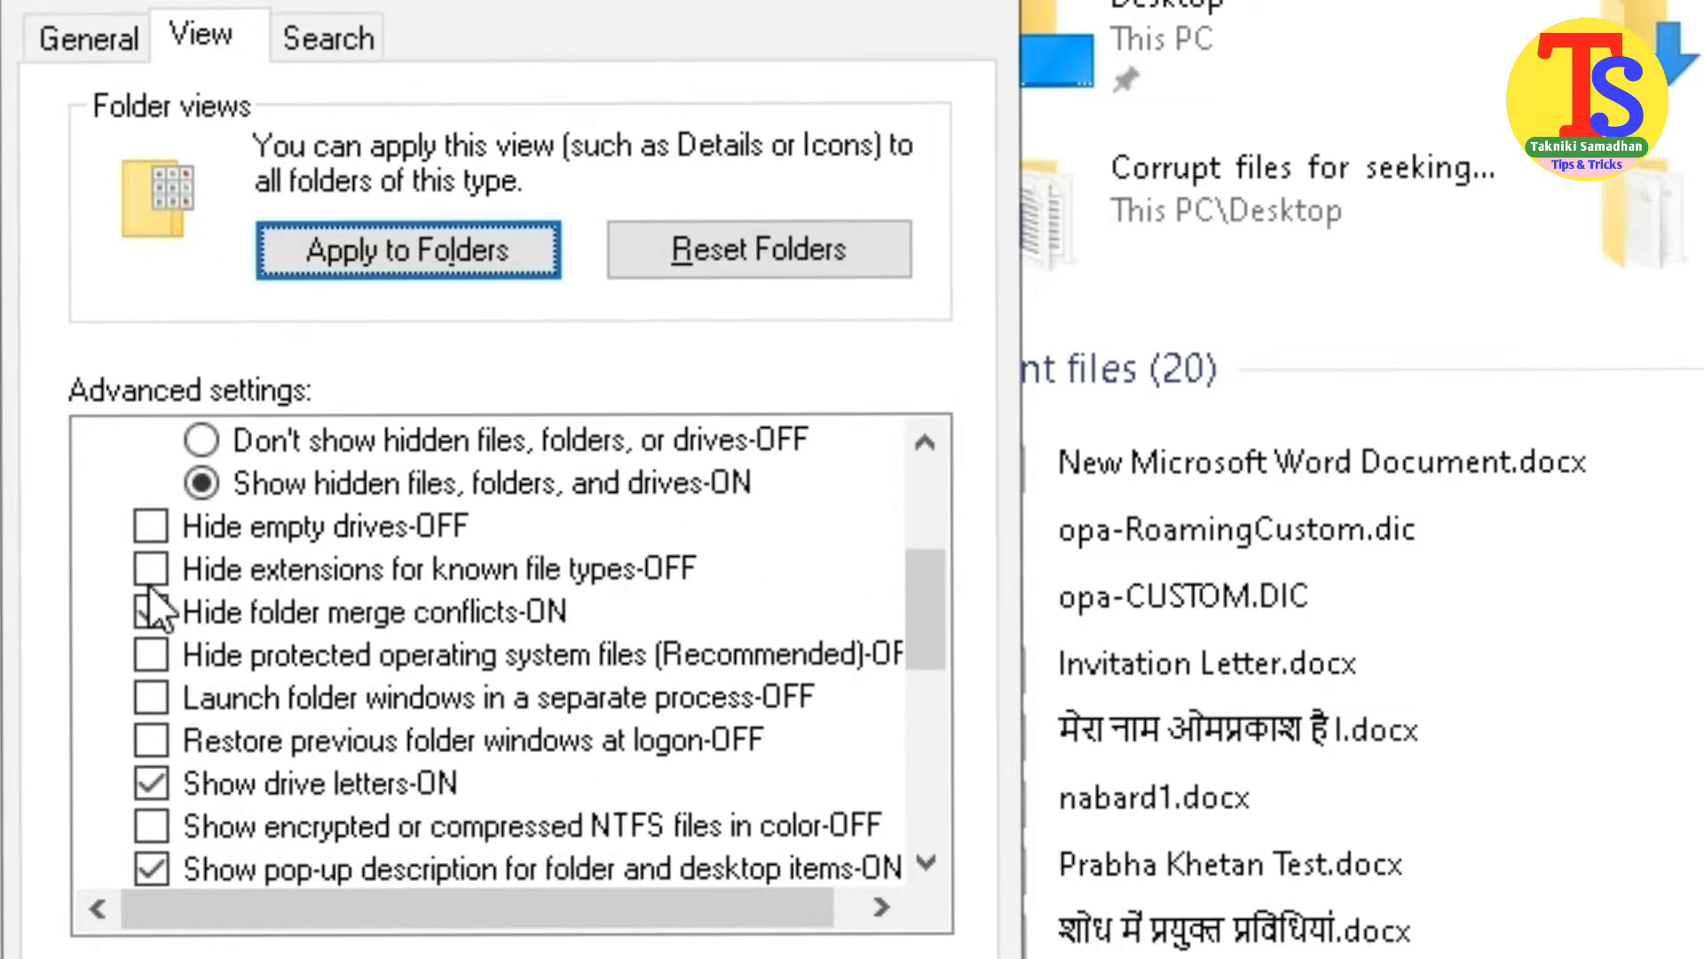
pyautogui.moveTo(914, 562); pyautogui.dragTo(912, 589)
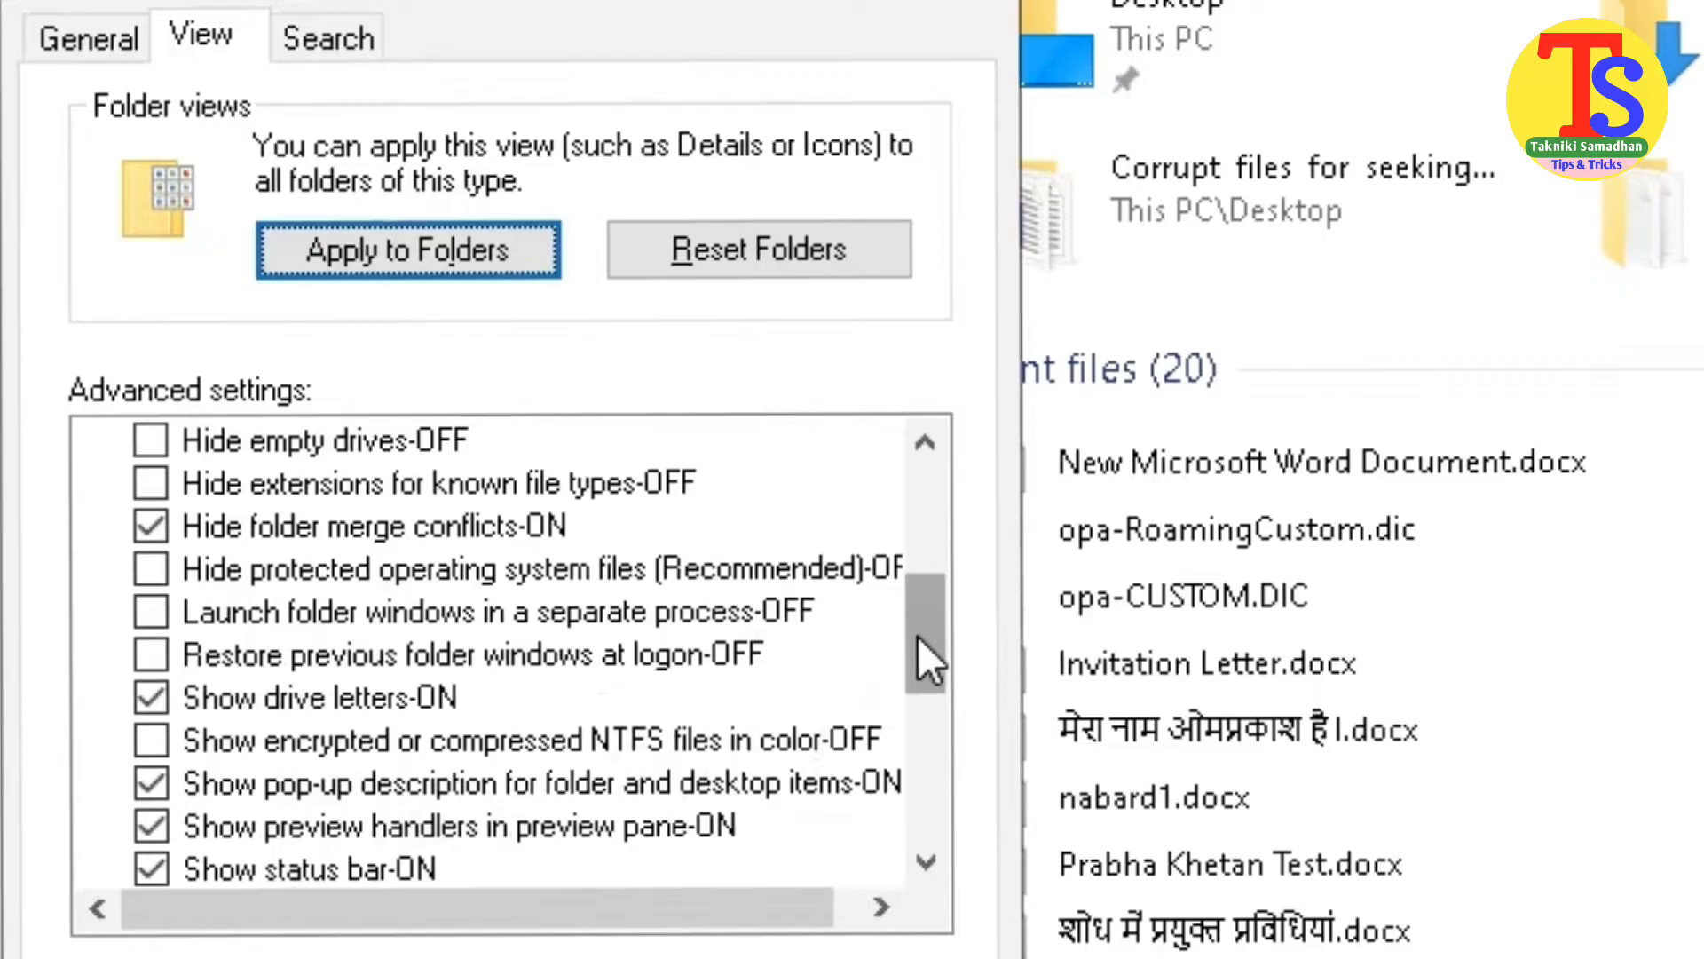
pyautogui.moveTo(918, 636); pyautogui.dragTo(909, 689)
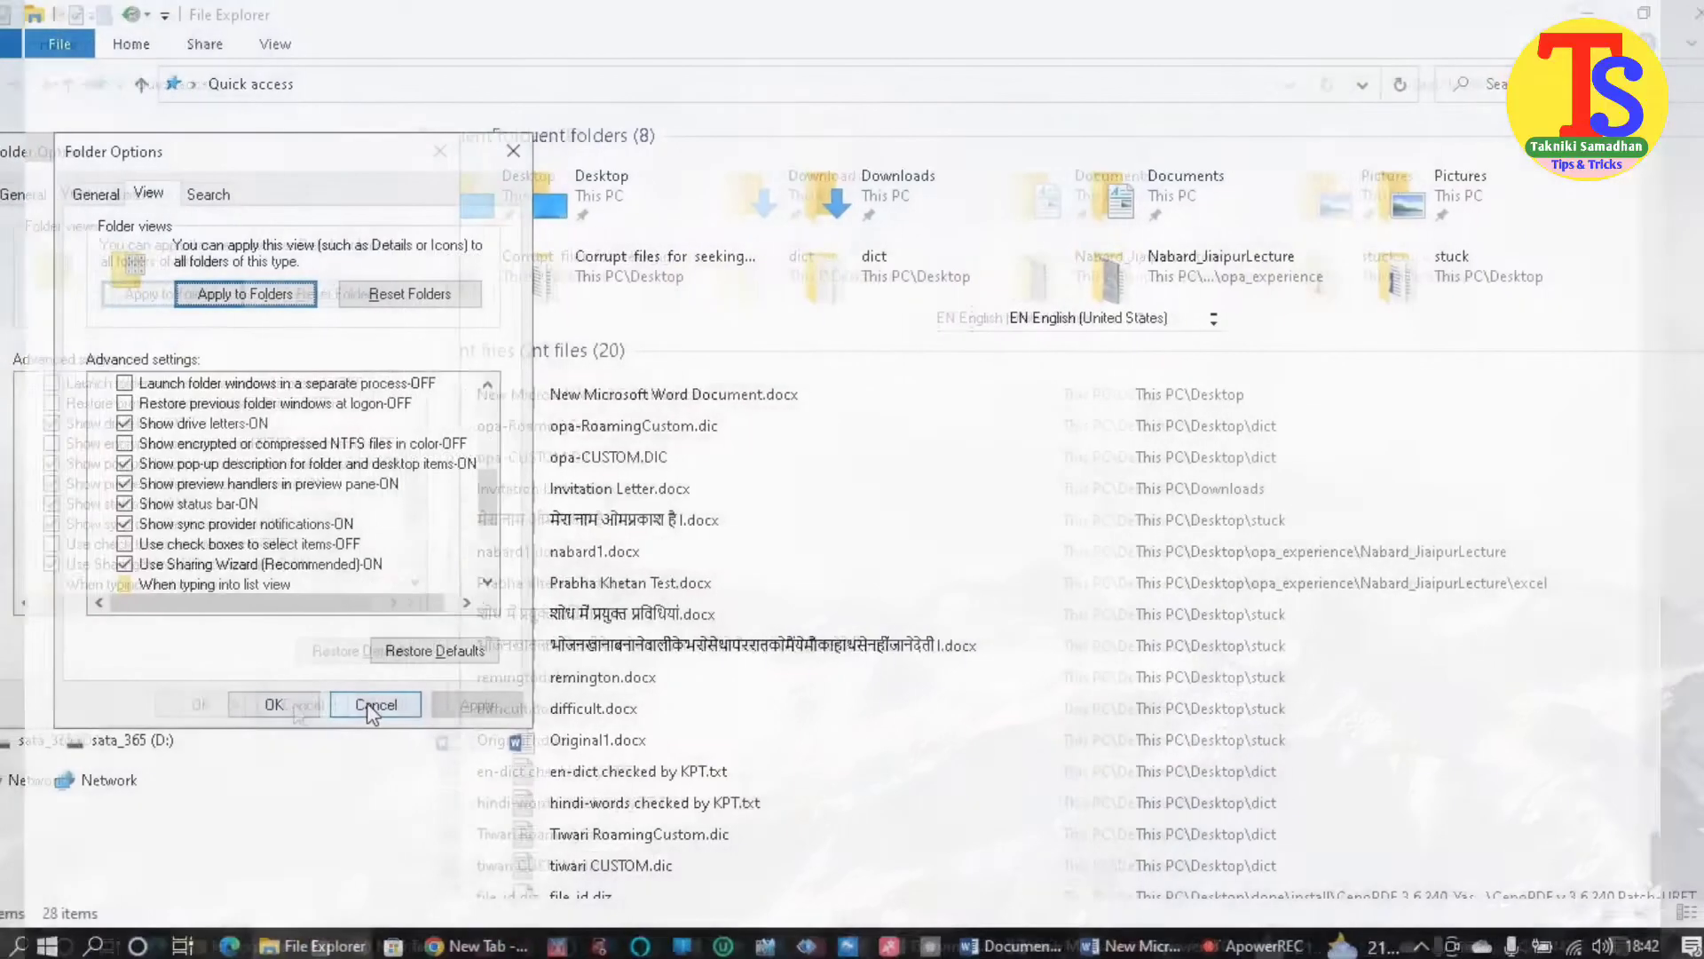
pyautogui.click(366, 701)
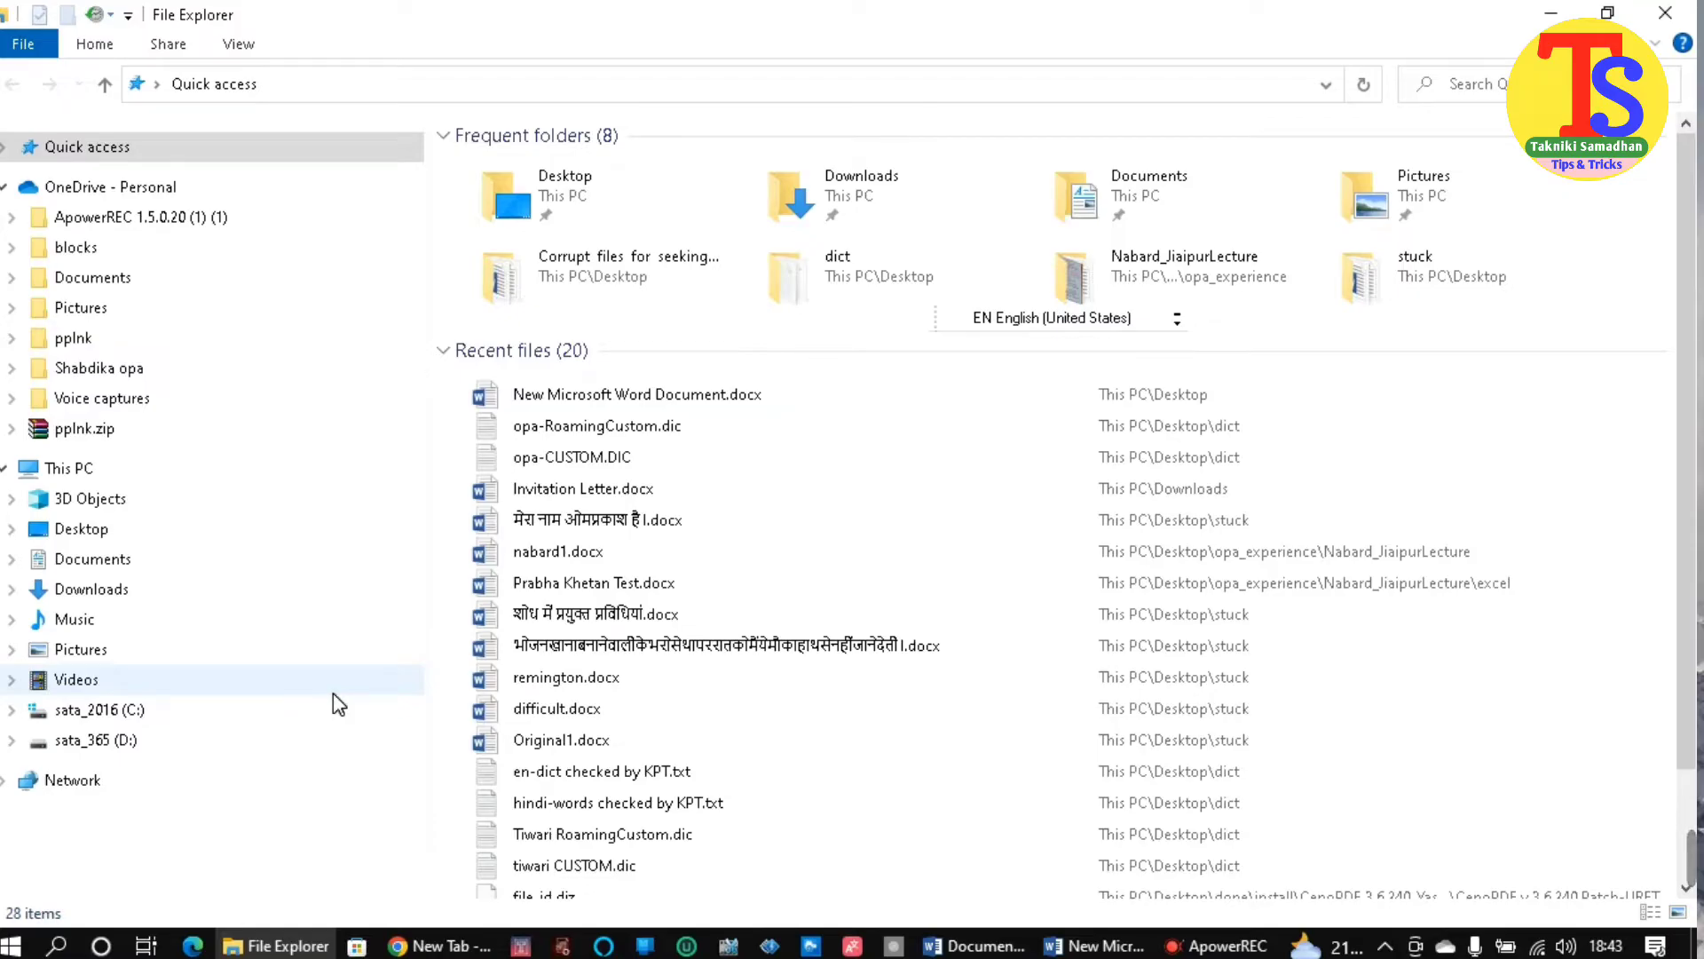
# - Minimize File Explorer and open "path of custom.dic.txt" from the dict folder on the desktop
pyautogui.click(1549, 17)
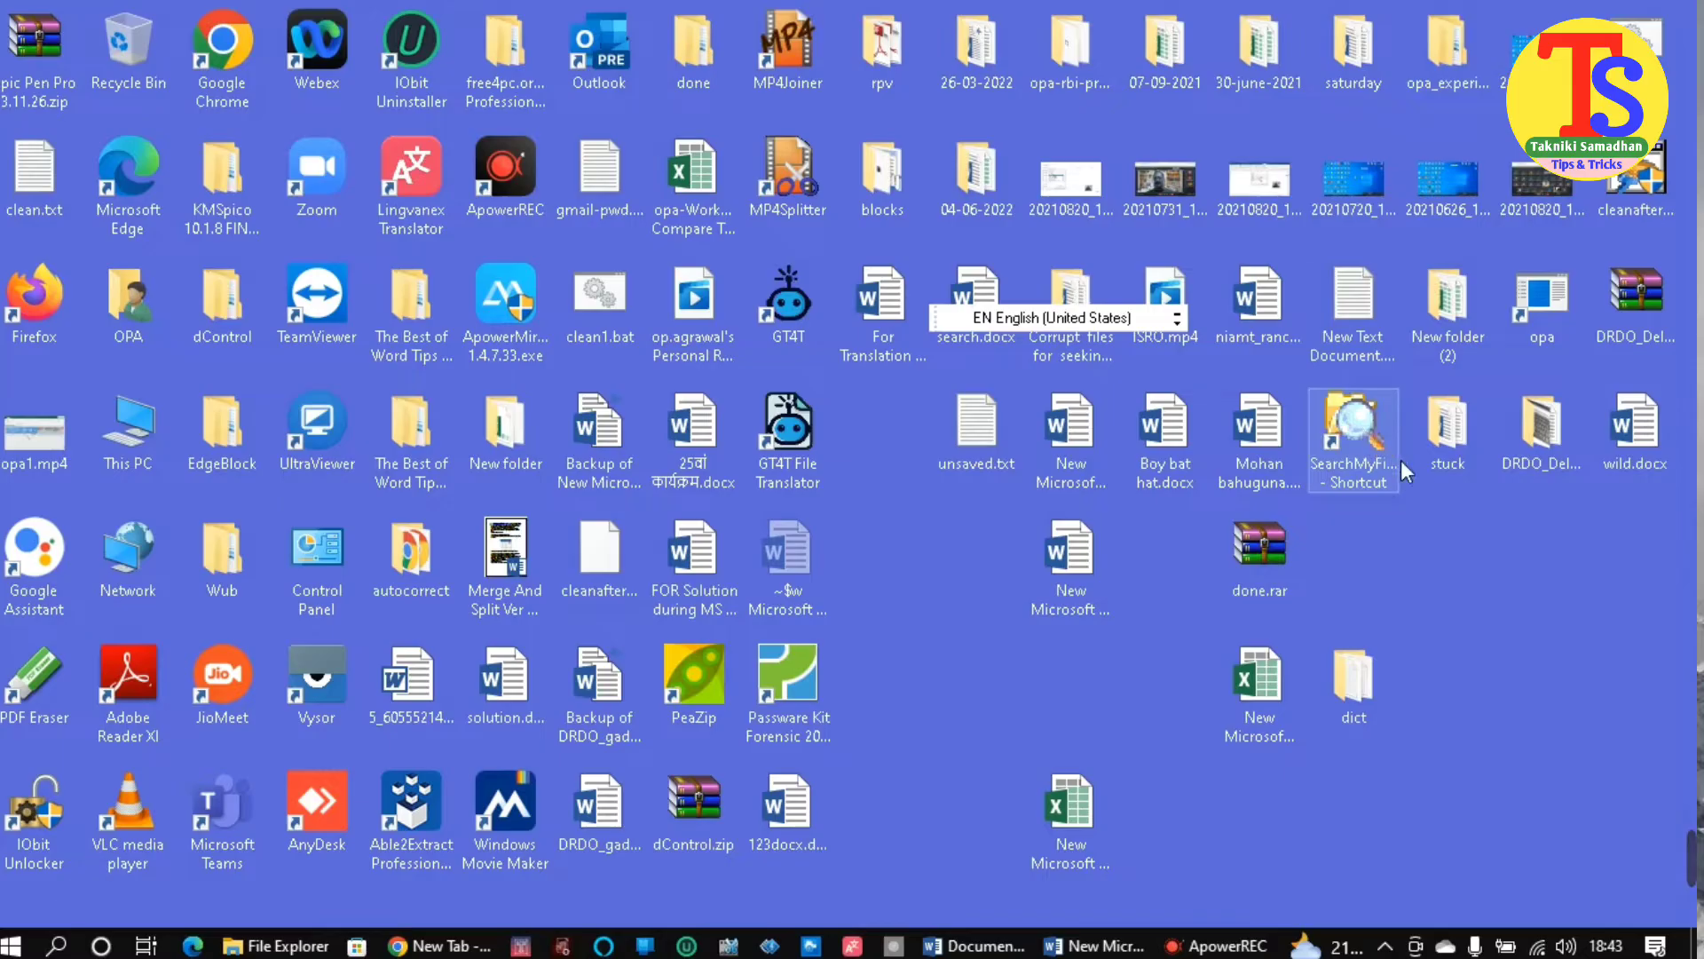
pyautogui.doubleClick(1361, 680)
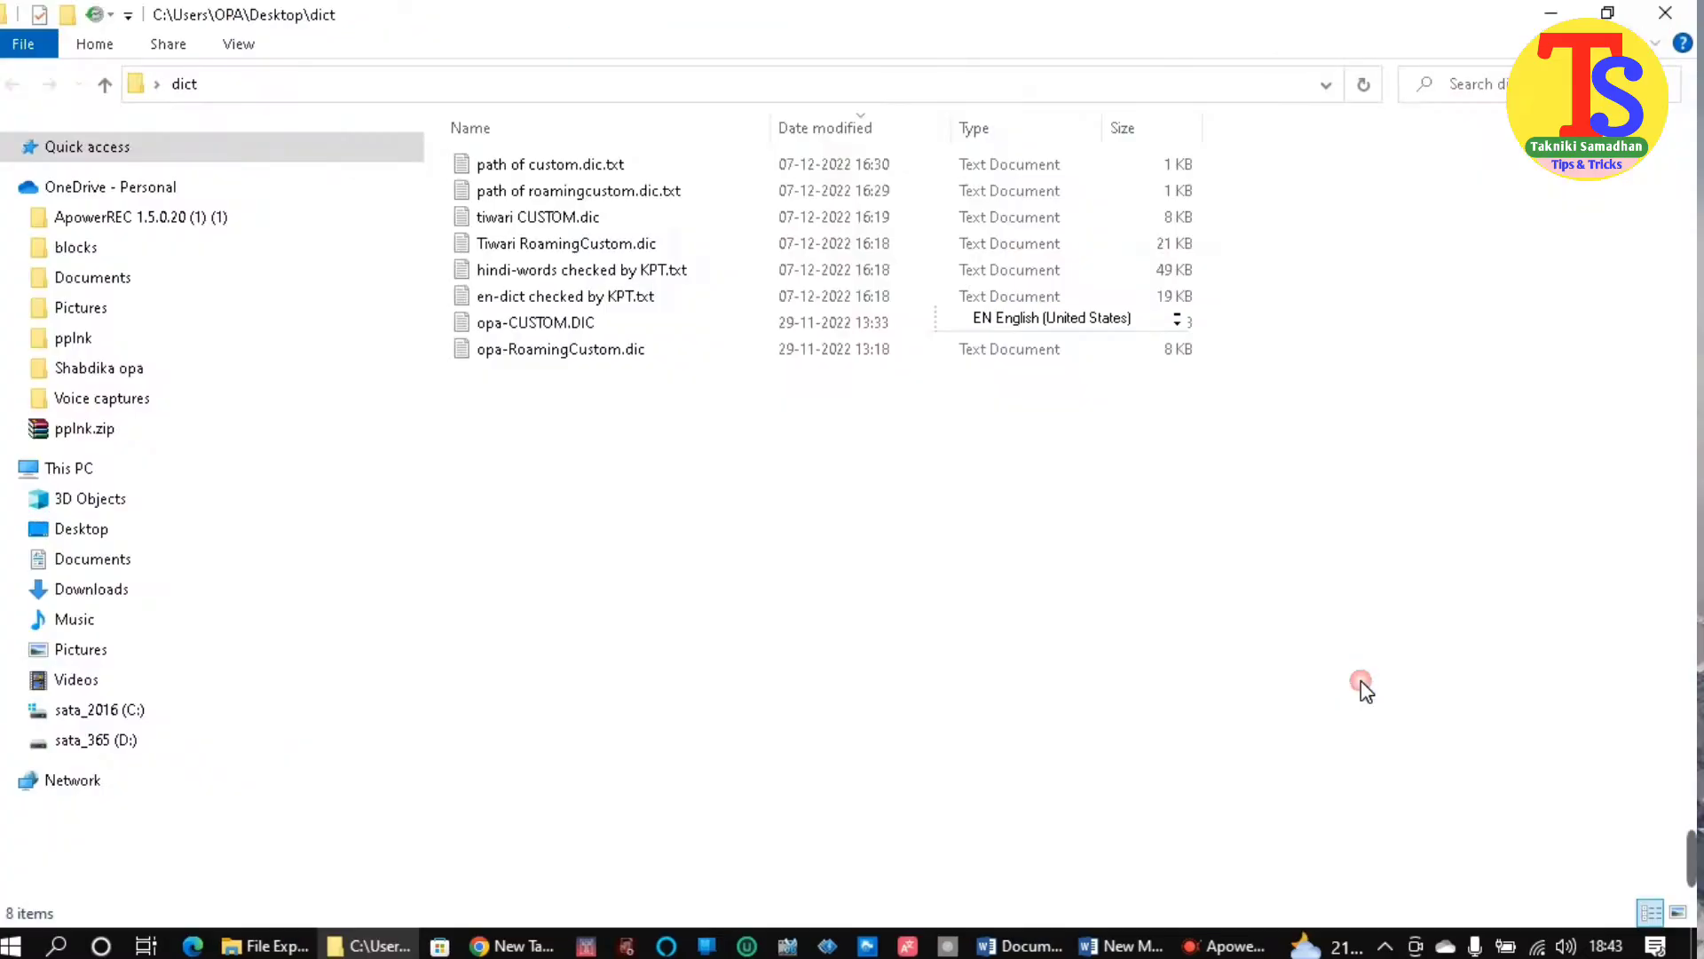
pyautogui.doubleClick(599, 167)
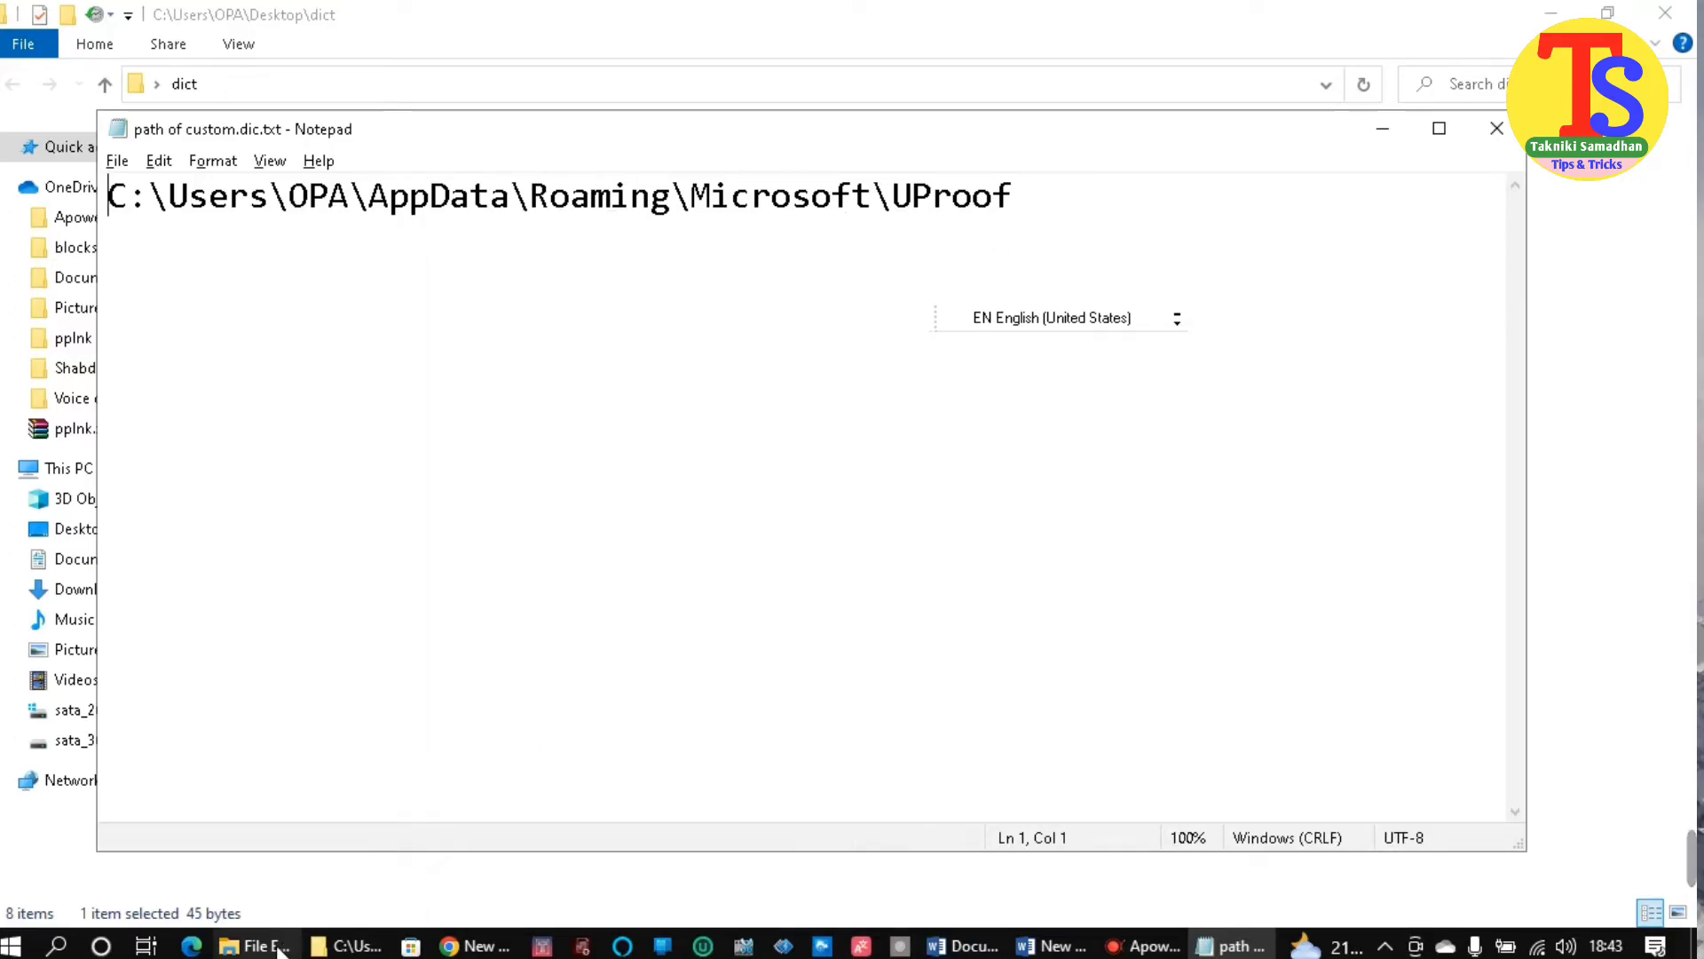
# - Switch to the File Explorer window and expand C:, Users, the user's profile folder, AppData and Roaming in the folder tree
pyautogui.moveTo(279, 948)
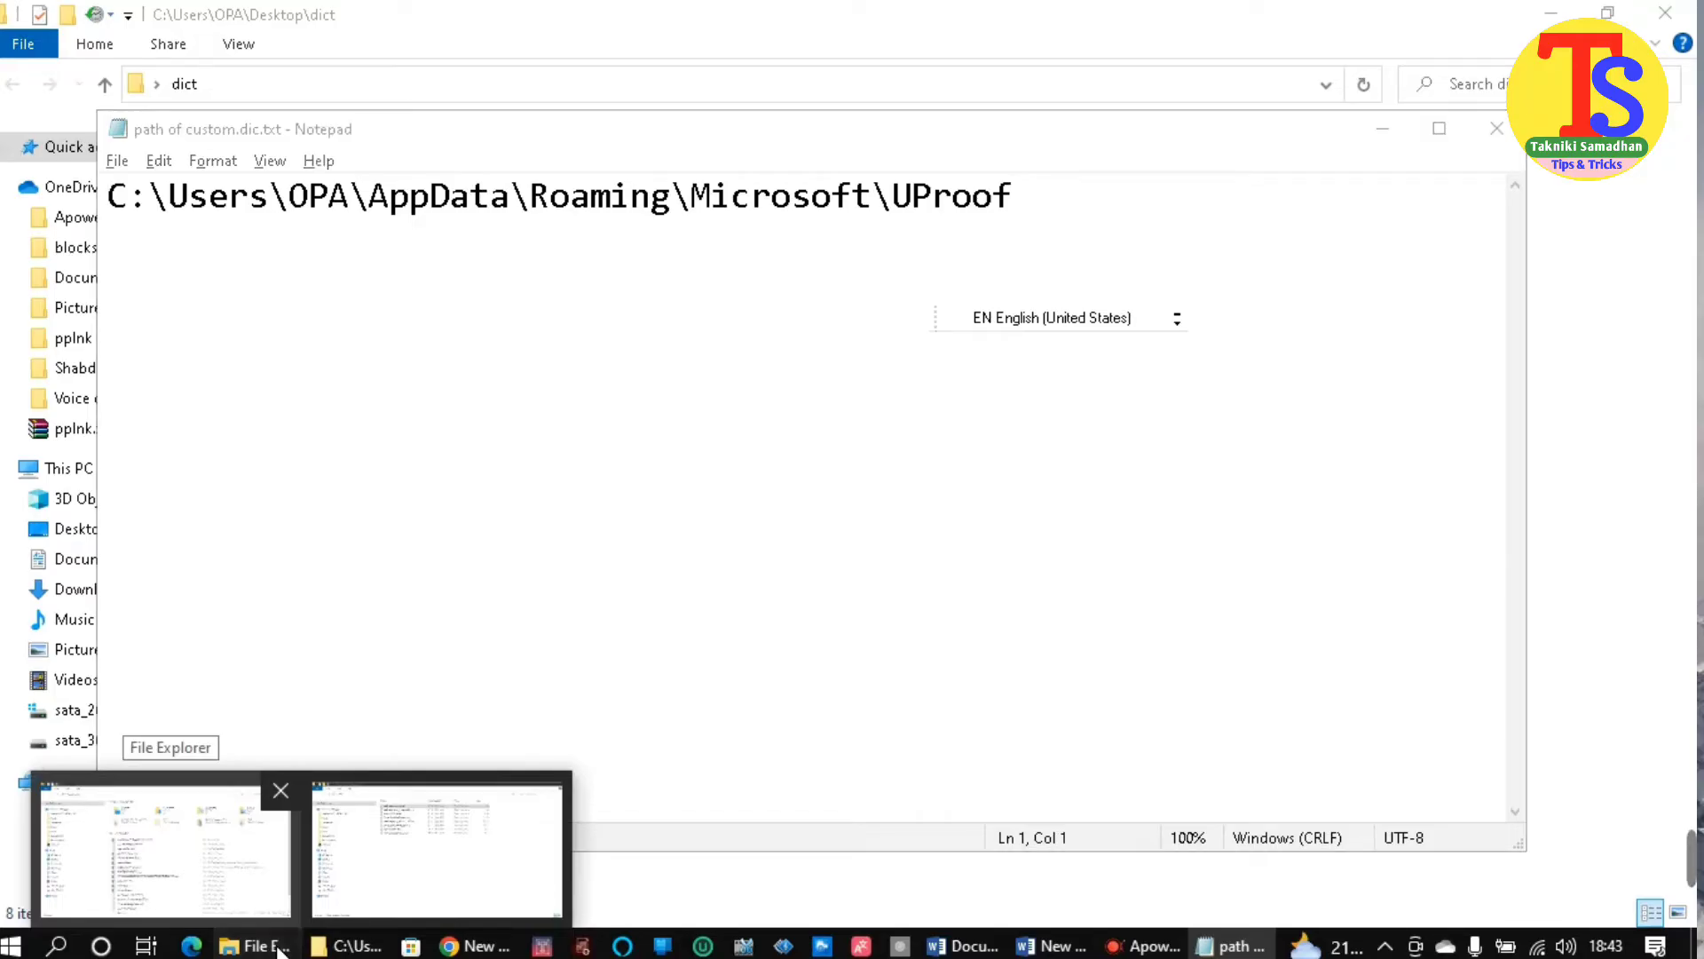
pyautogui.click(279, 948)
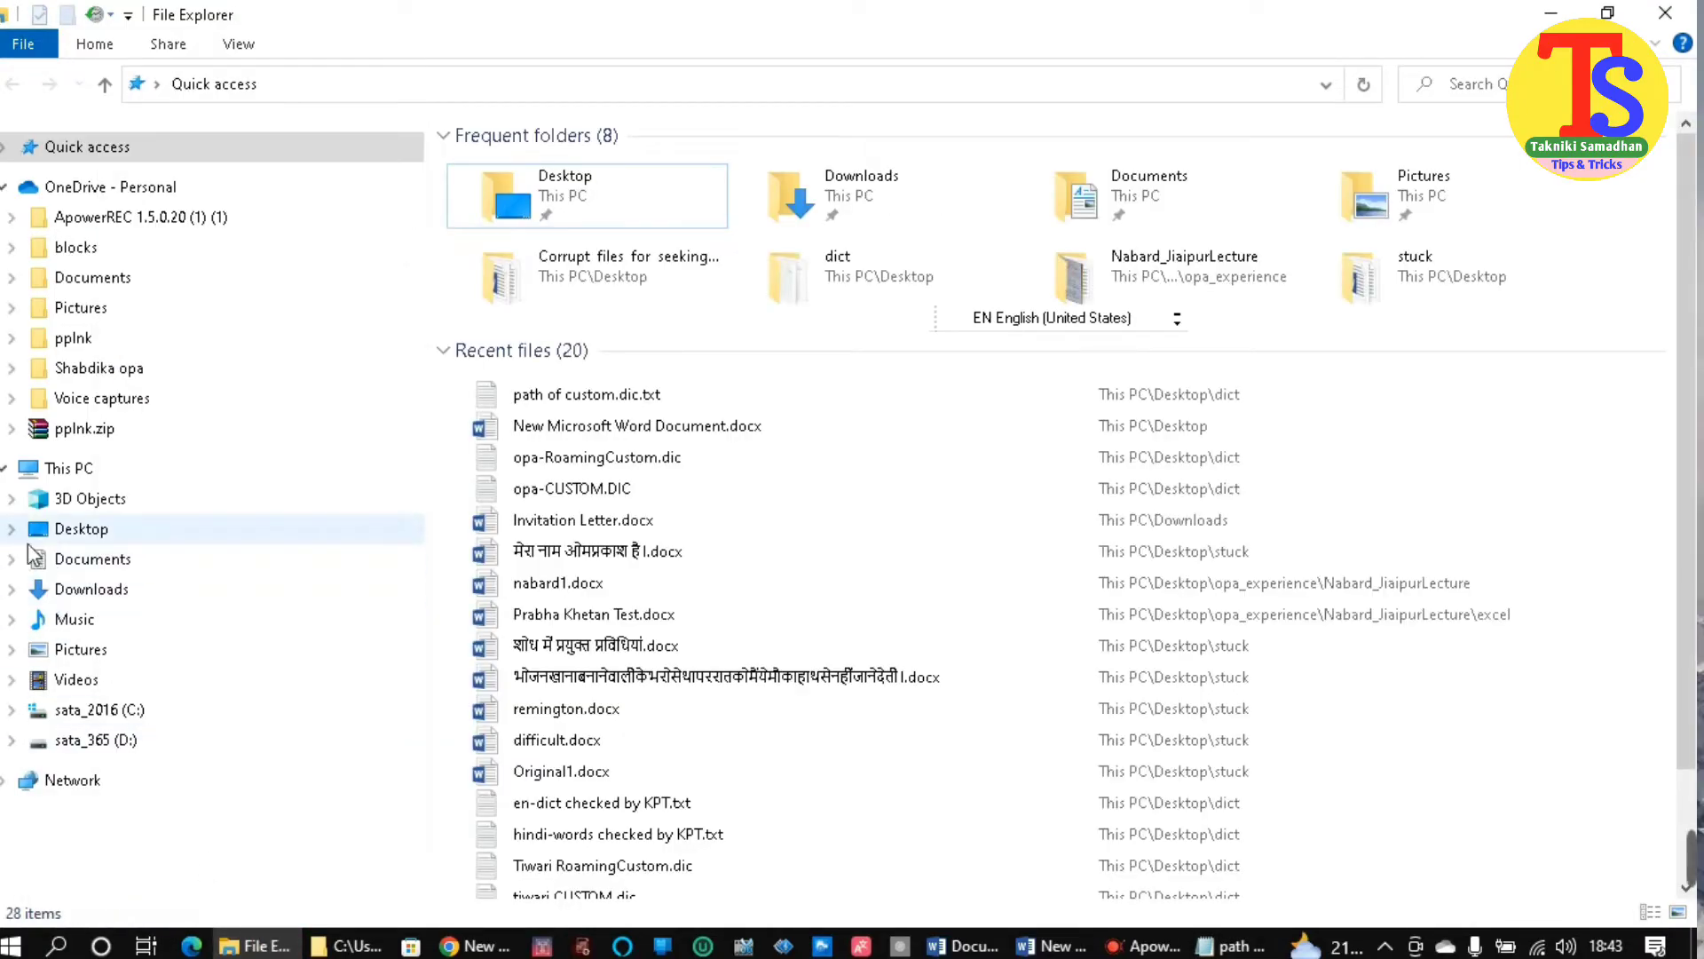
pyautogui.click(12, 709)
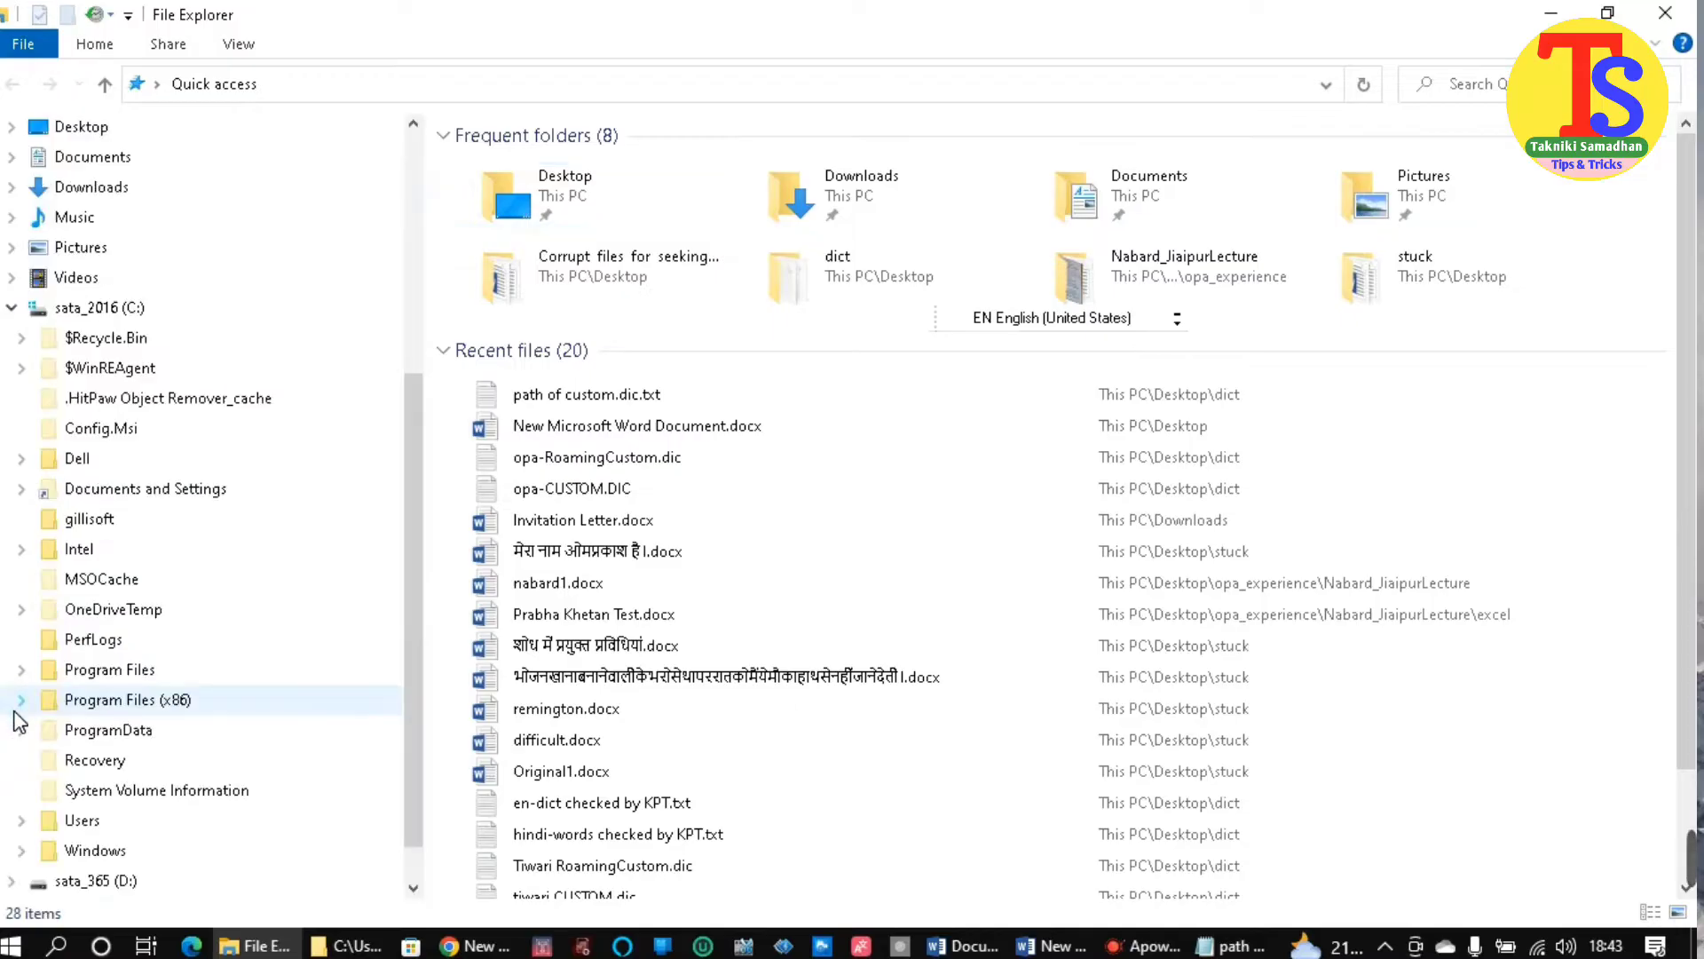
pyautogui.scroll(-1, 399, 603)
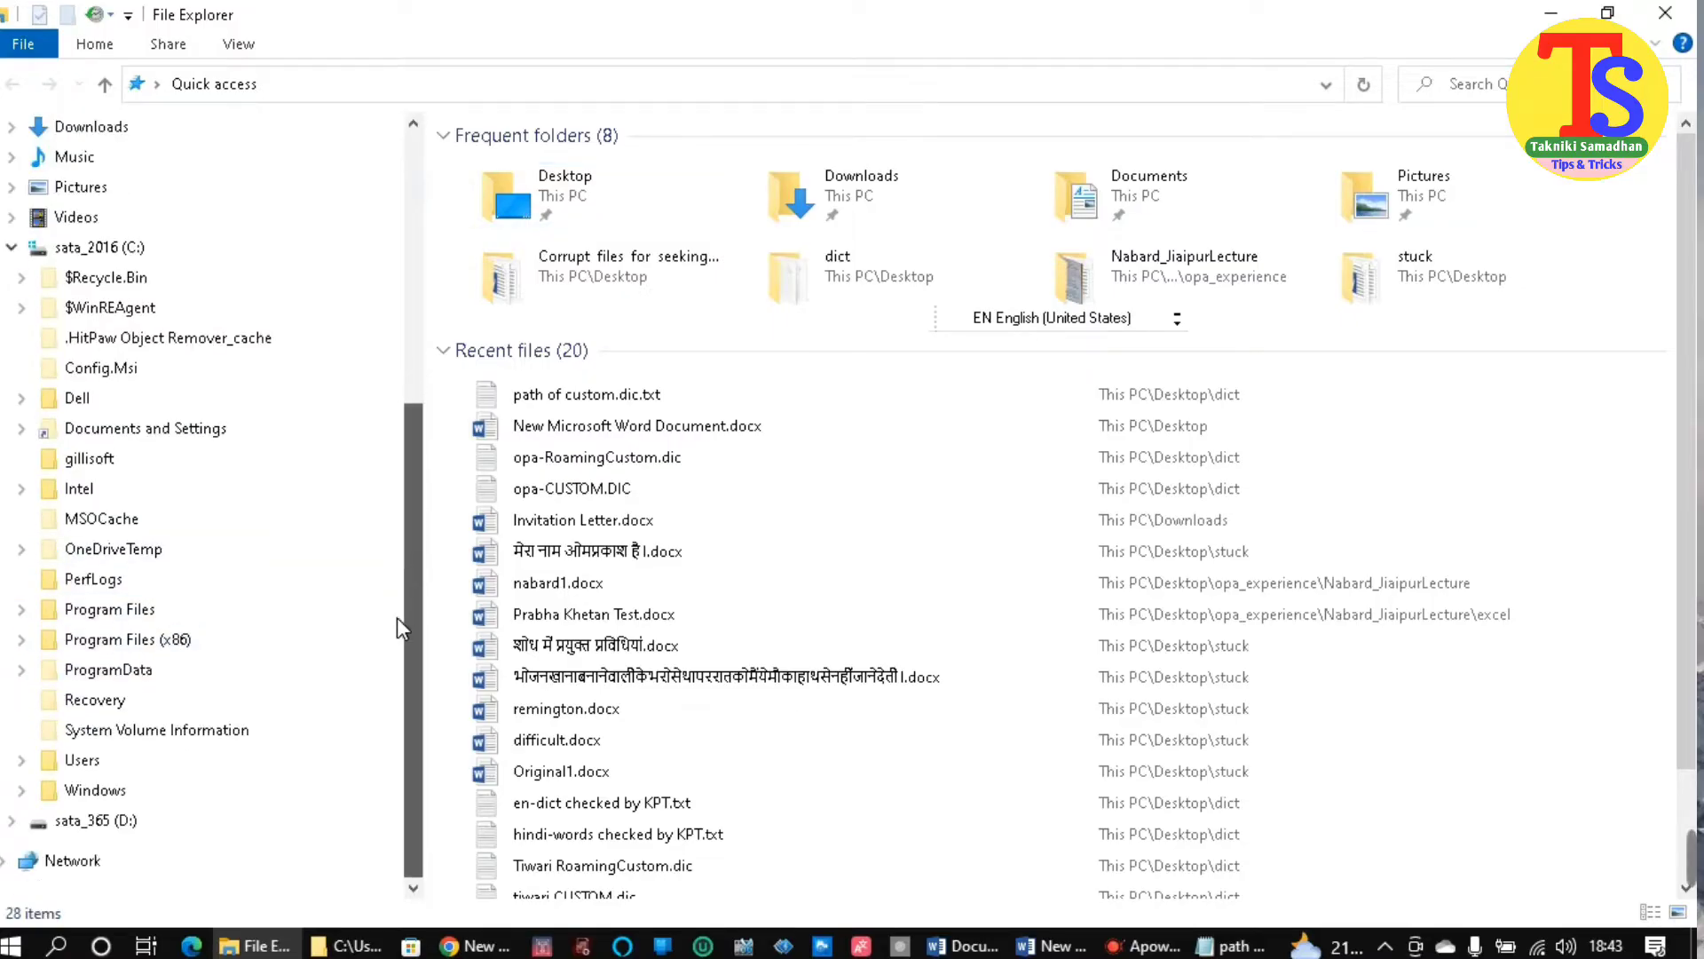
pyautogui.click(22, 762)
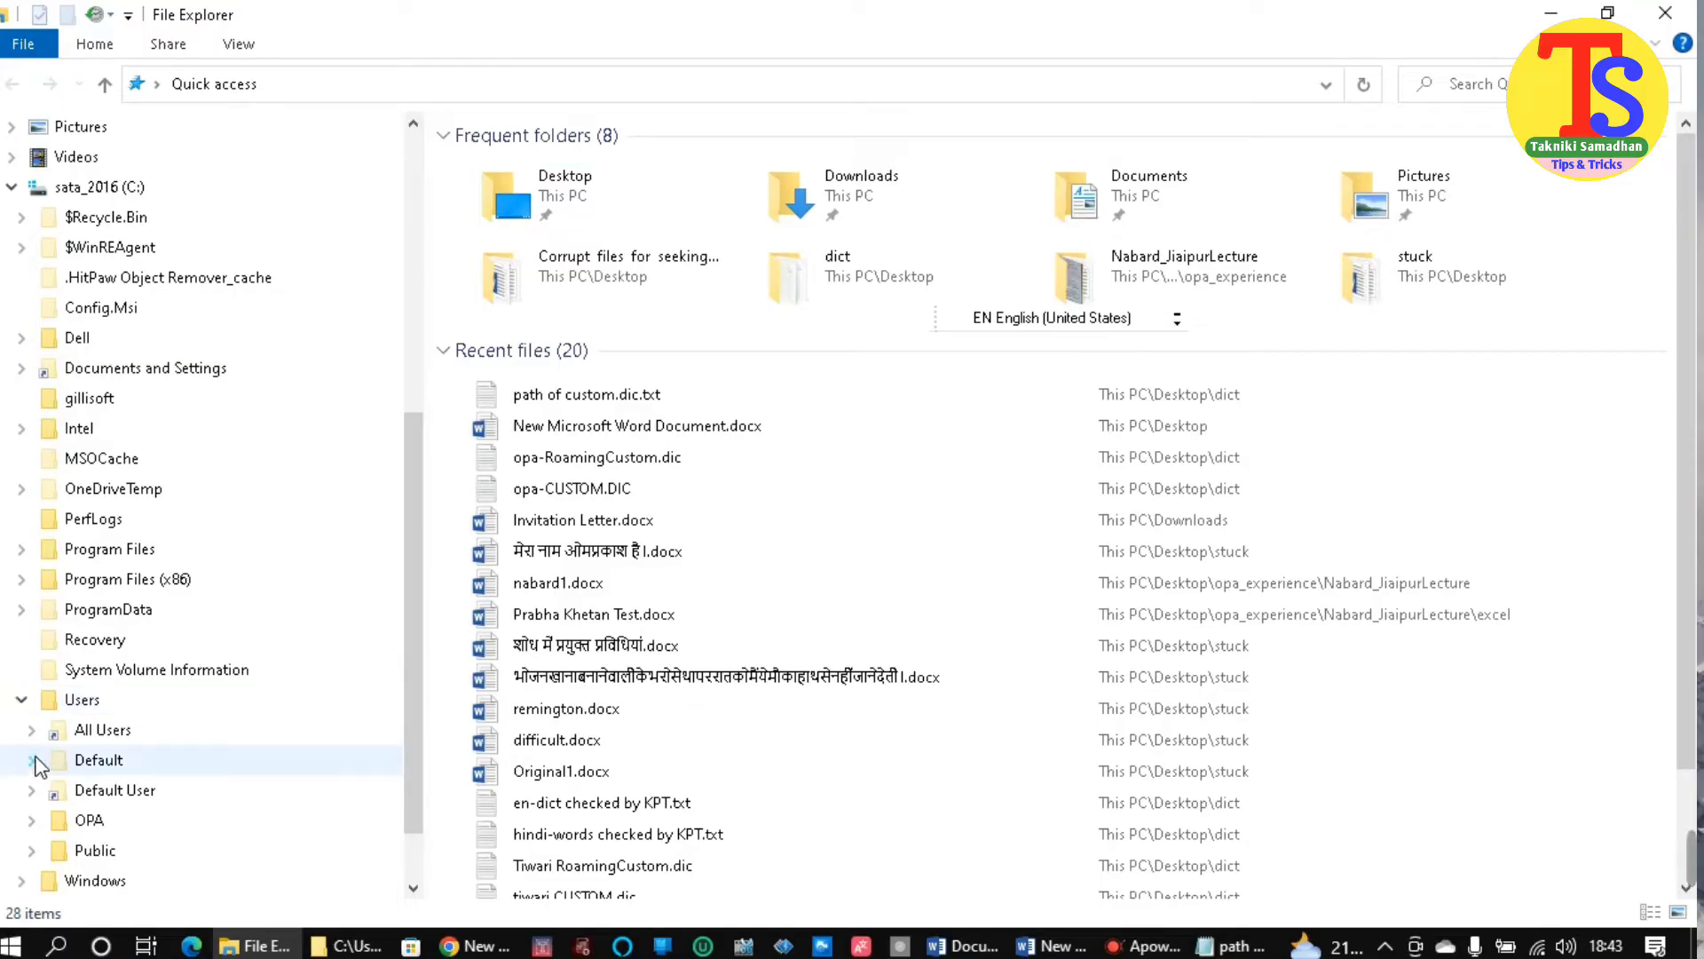
pyautogui.click(77, 822)
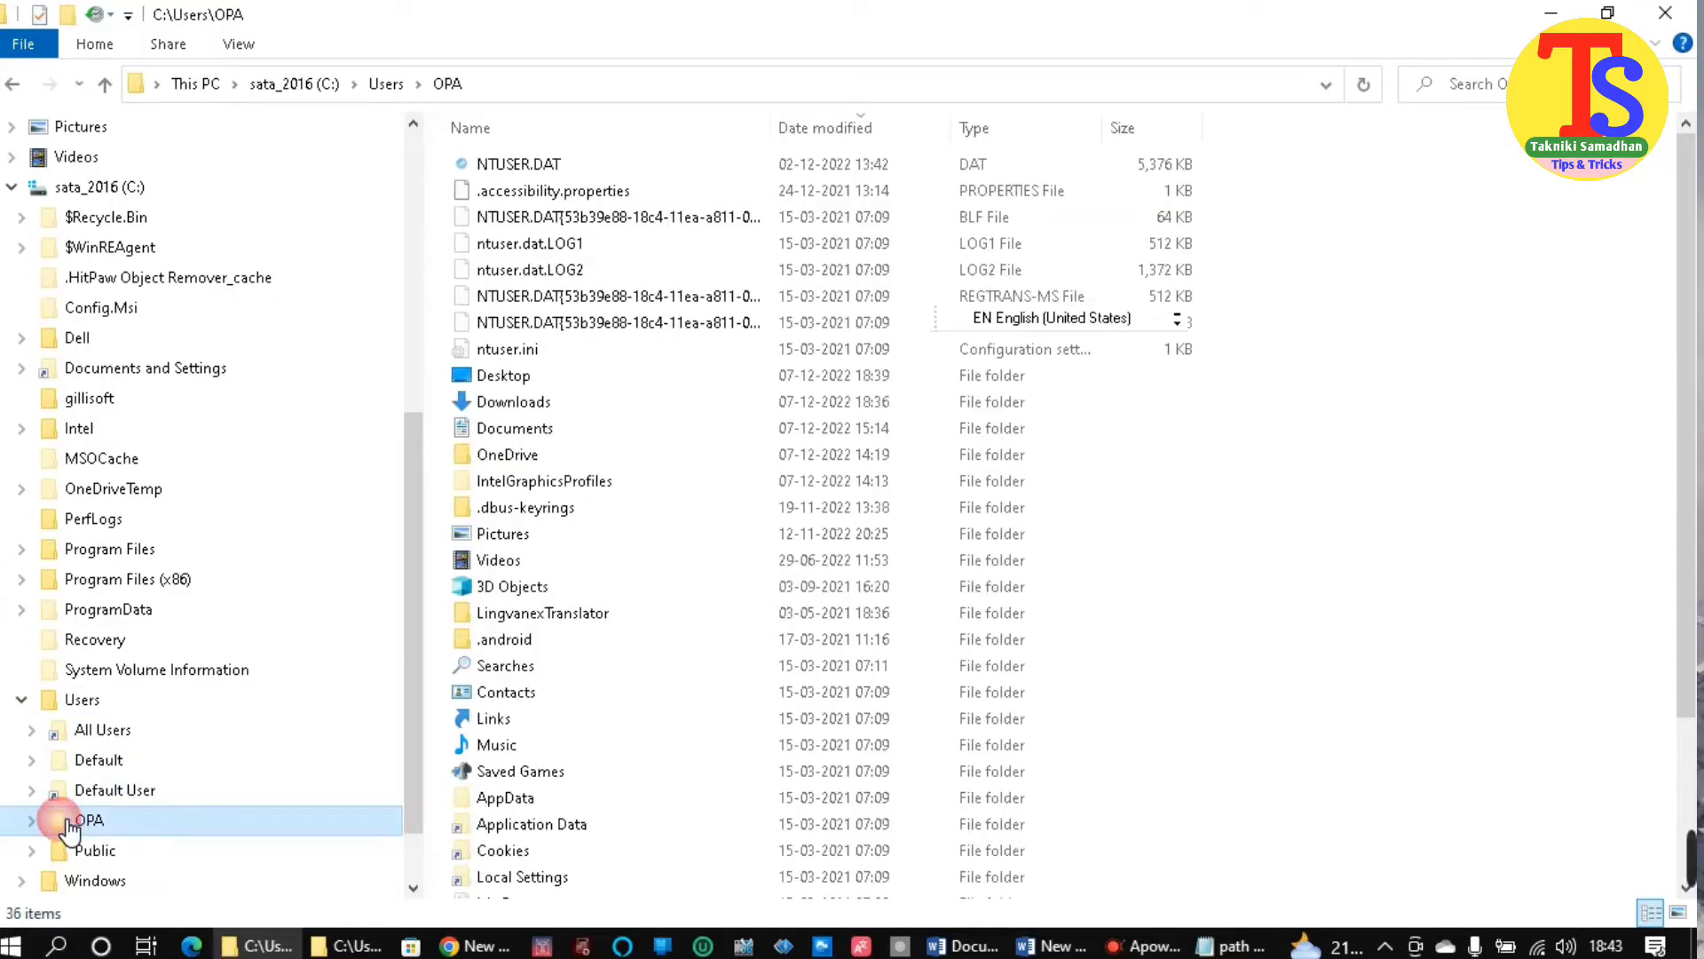
pyautogui.click(33, 820)
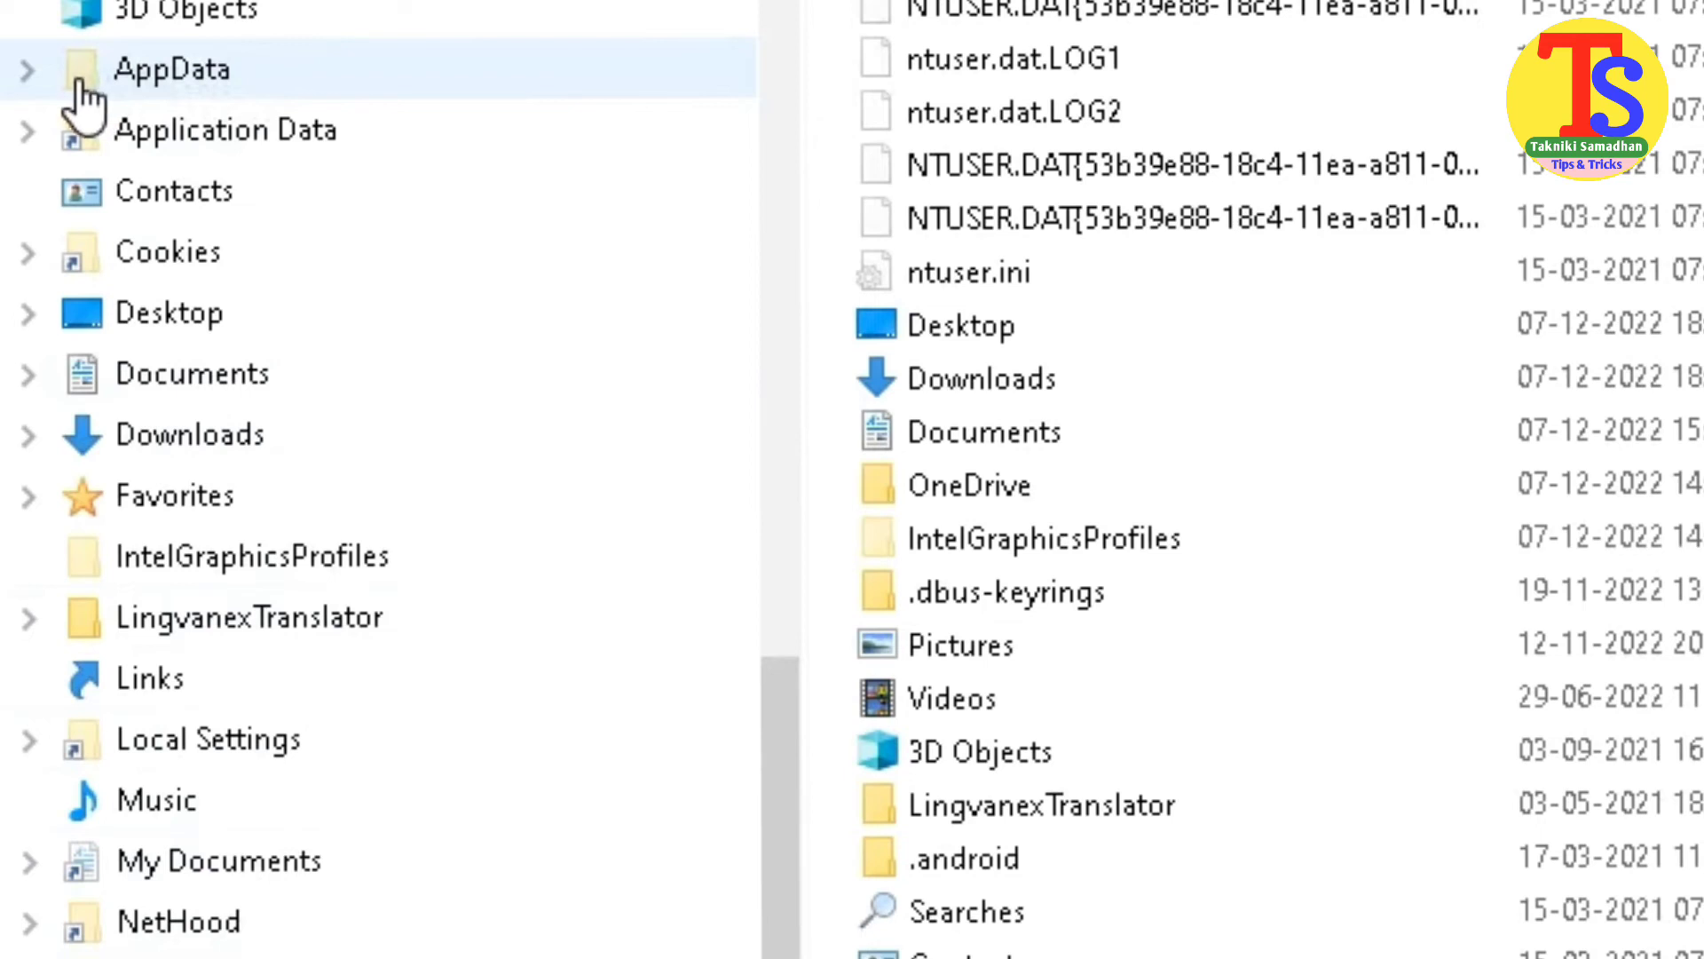
pyautogui.click(35, 64)
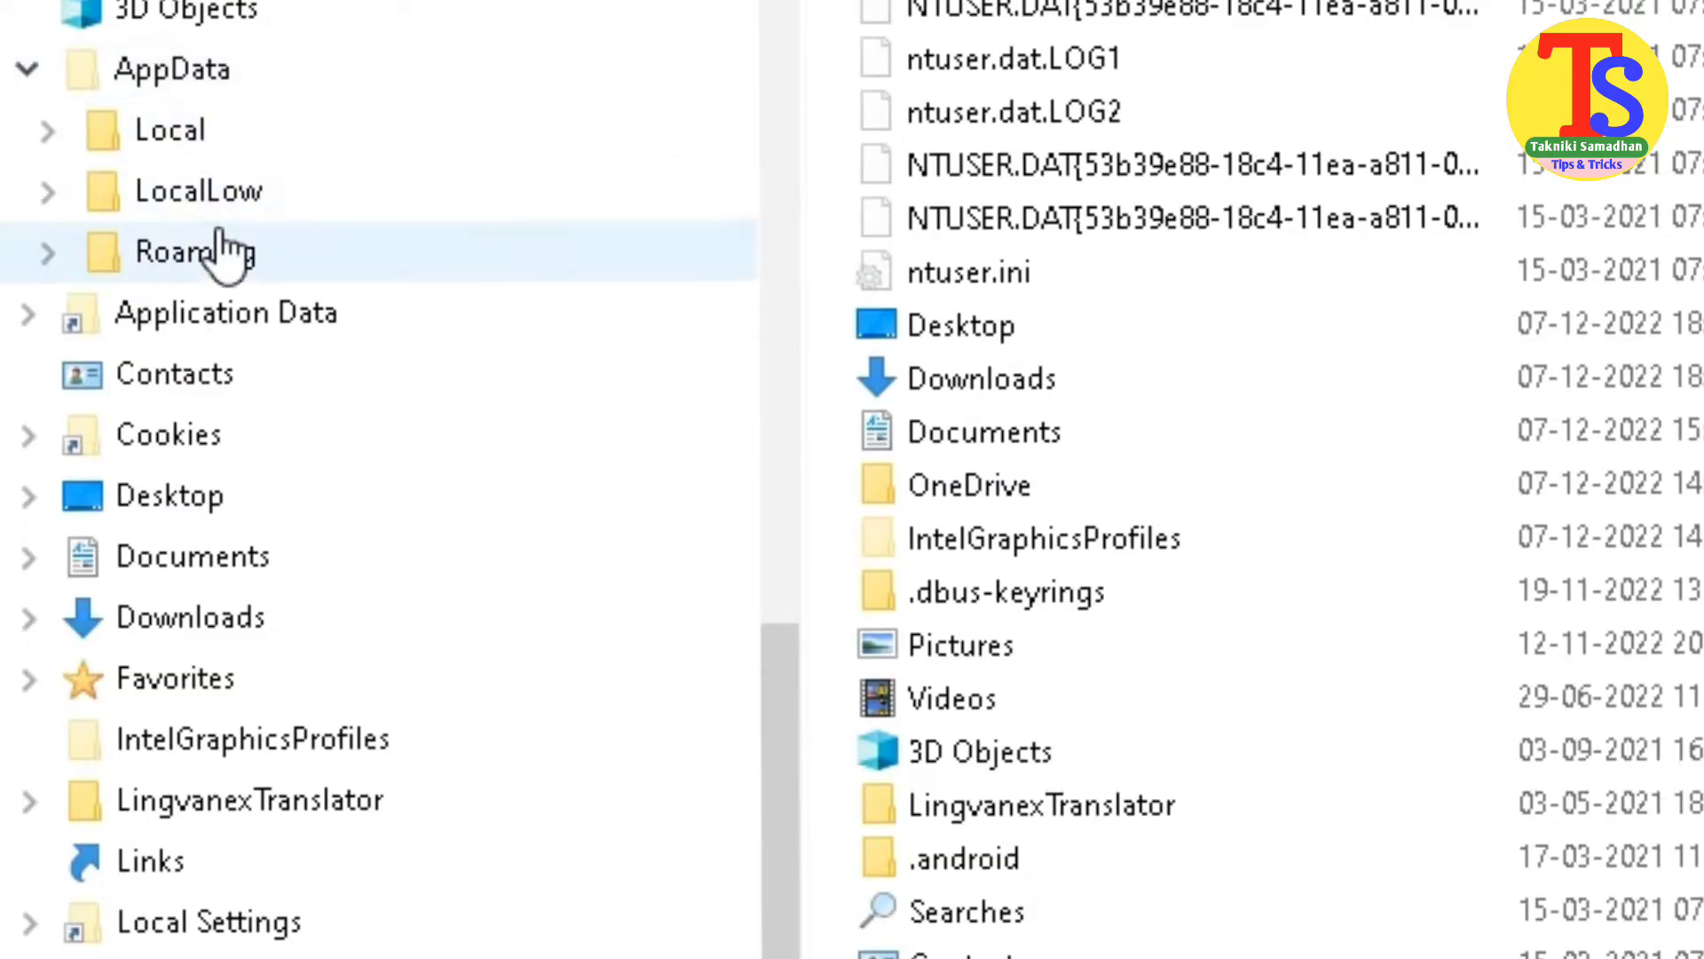
pyautogui.click(53, 254)
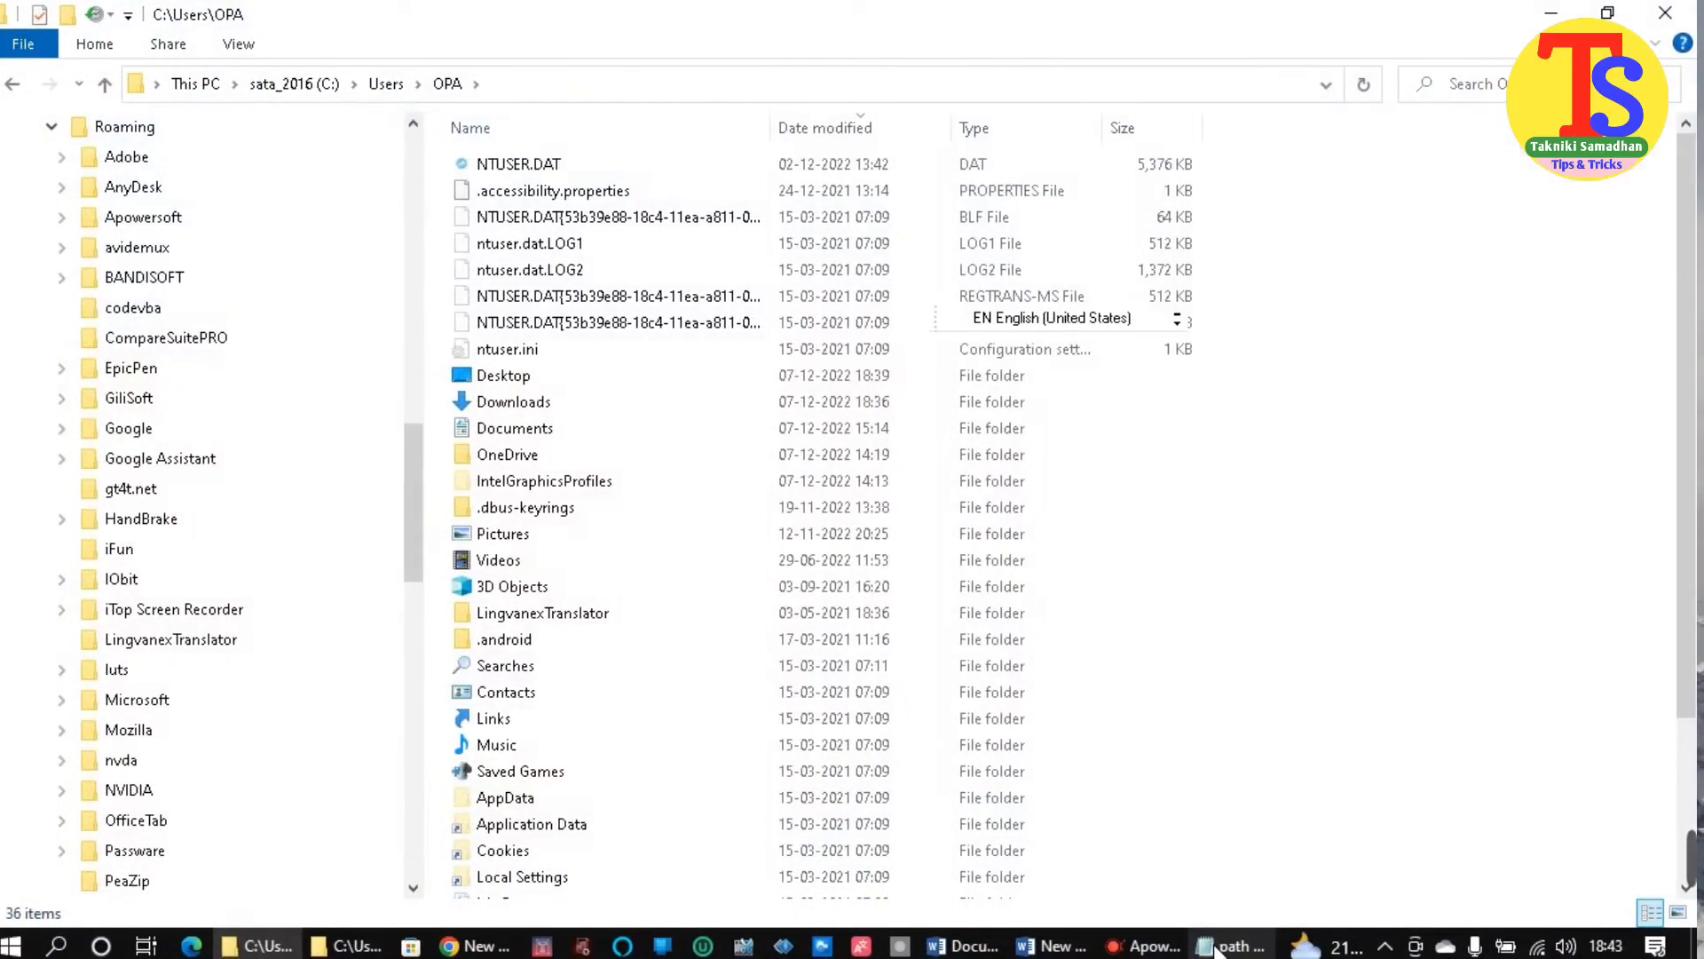
# - Recheck the dictionary path in "path of custom.dic.txt", then return to the File Explorer window showing the Roaming folder tree
pyautogui.click(1229, 947)
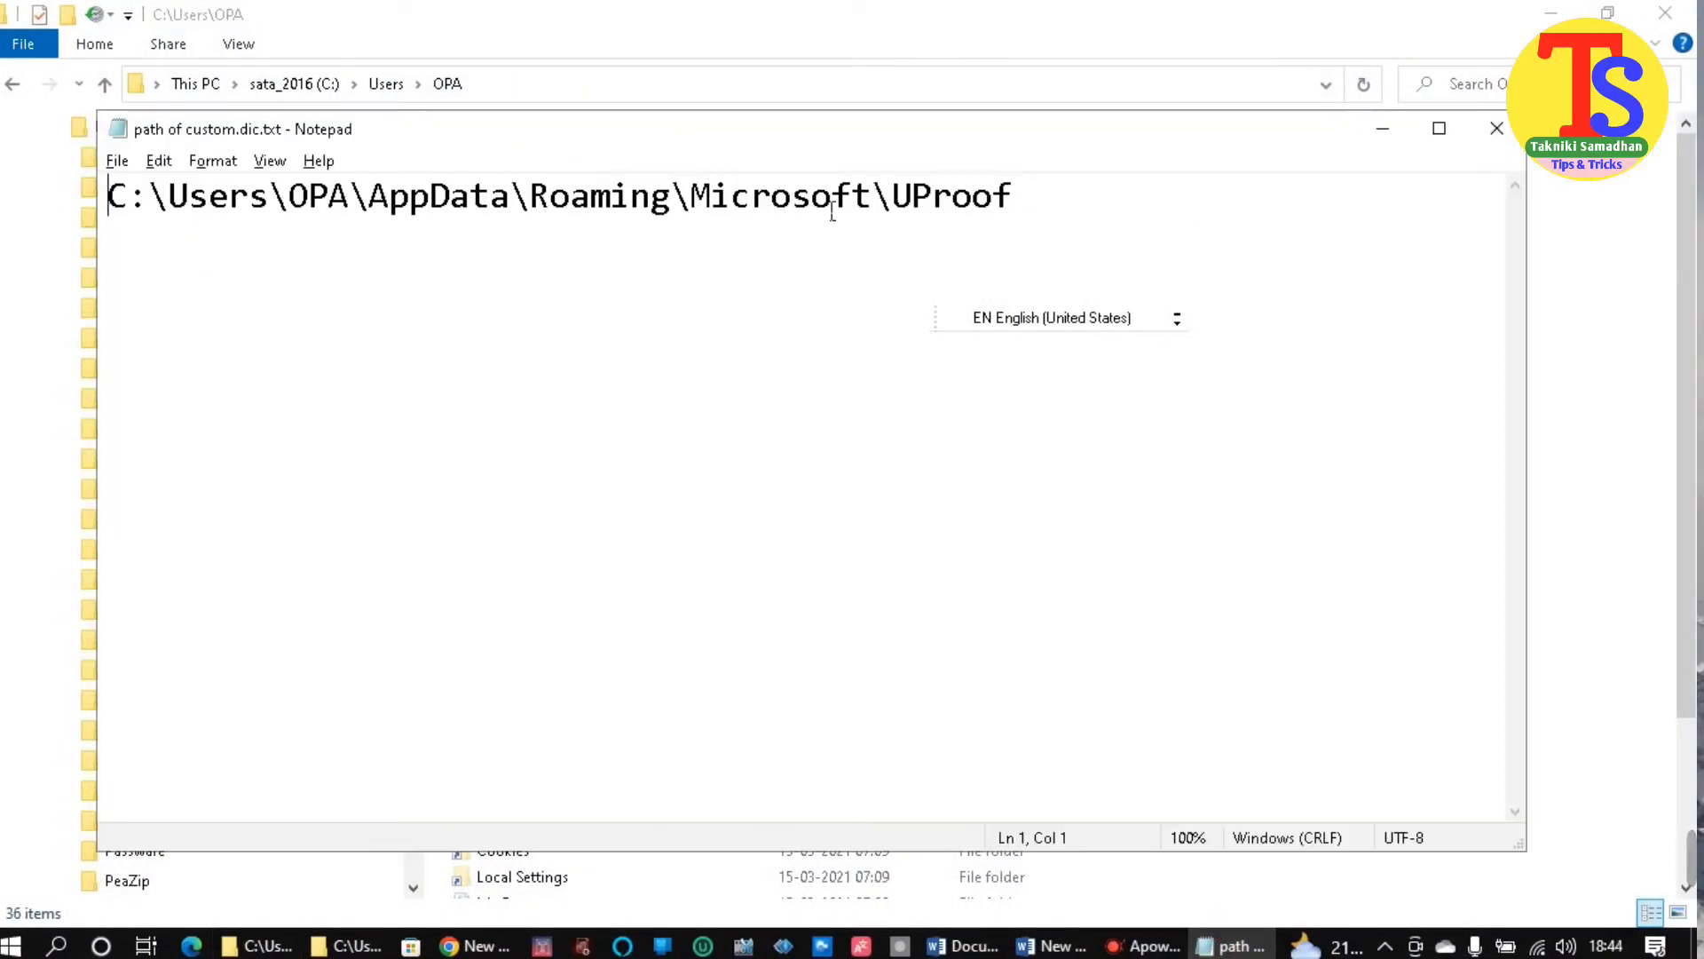
pyautogui.click(1401, 133)
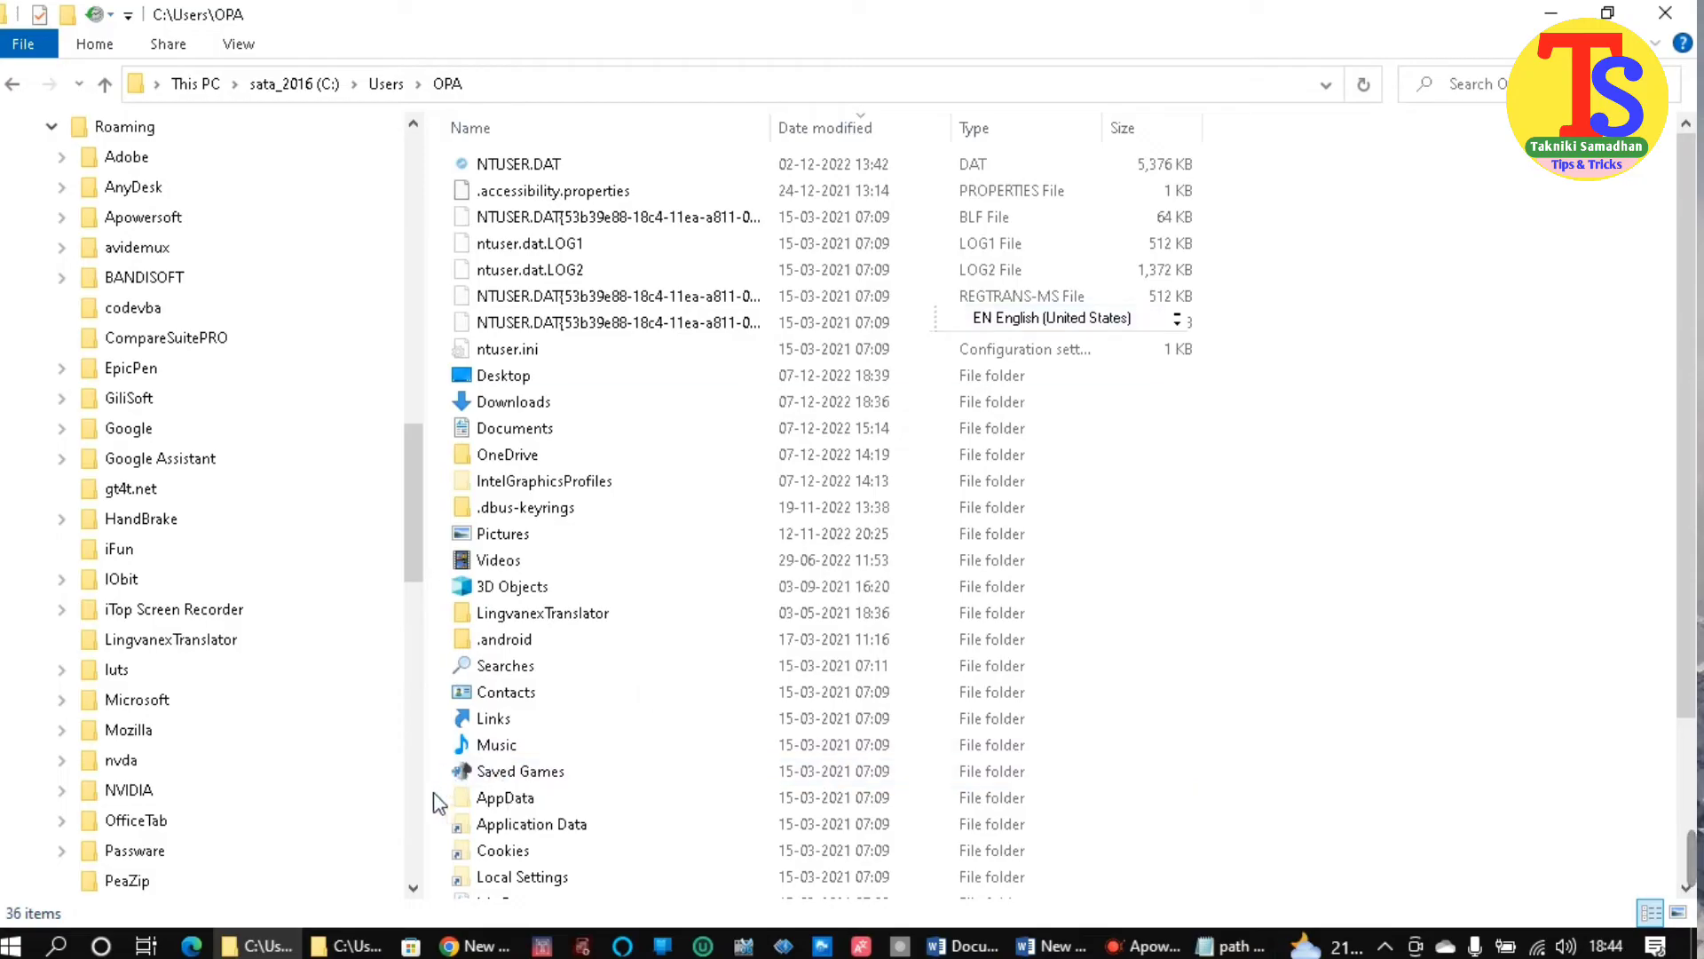
pyautogui.click(275, 946)
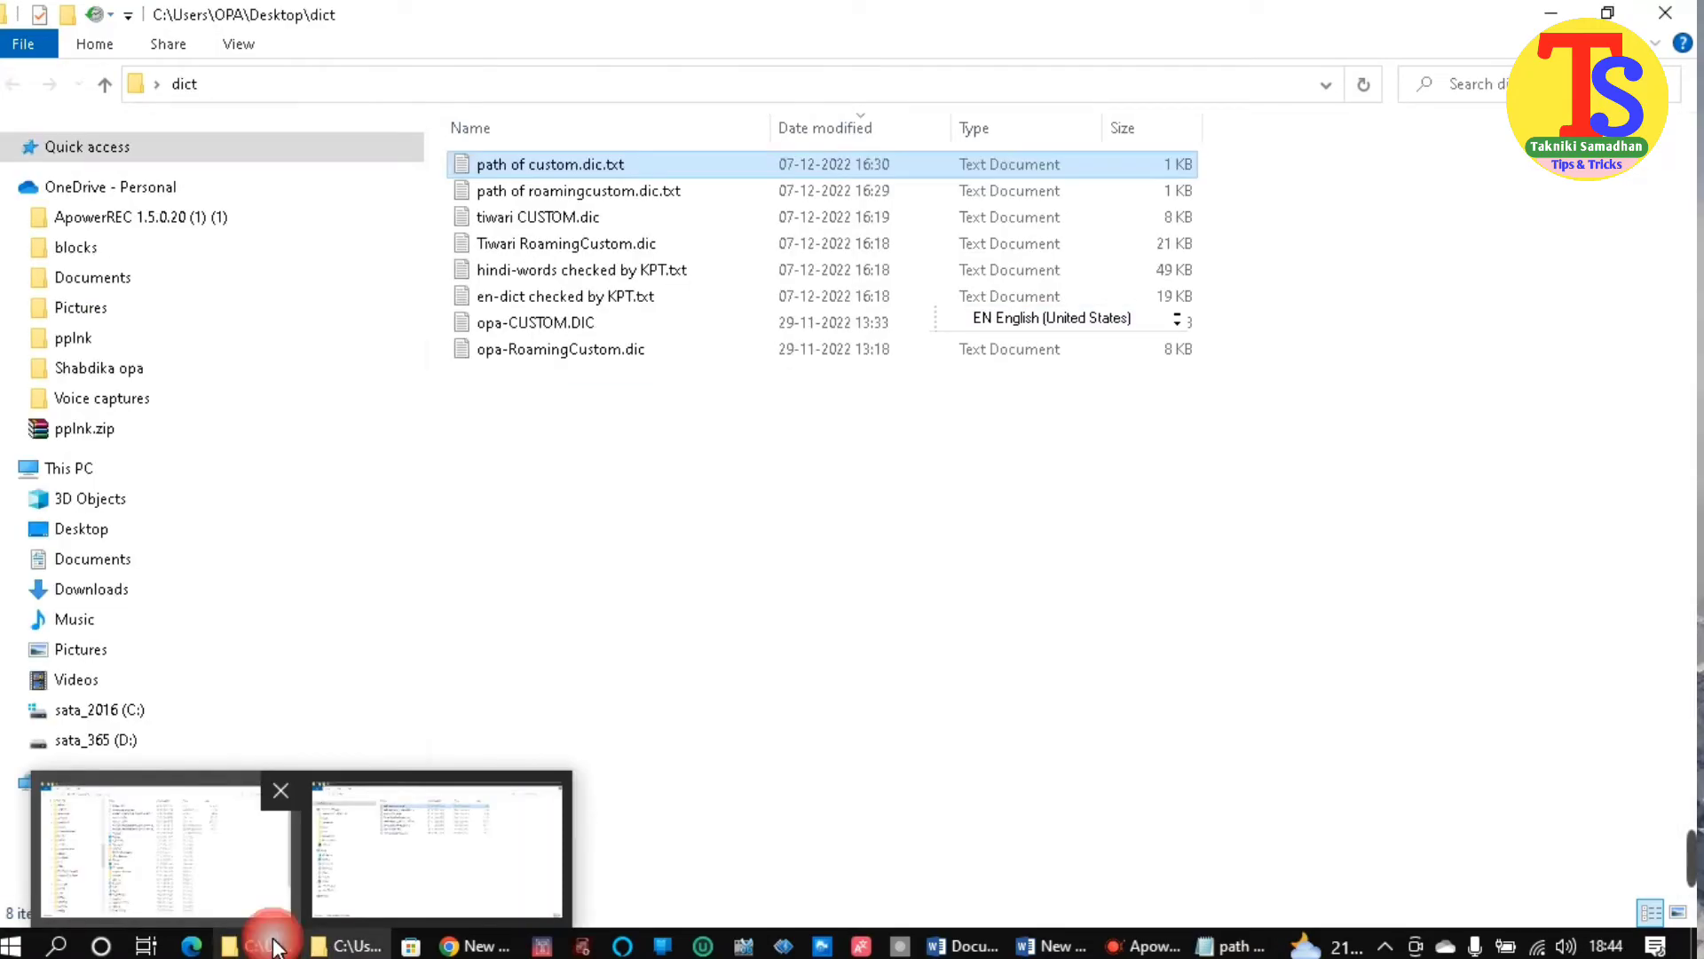
pyautogui.click(267, 946)
pyautogui.click(340, 946)
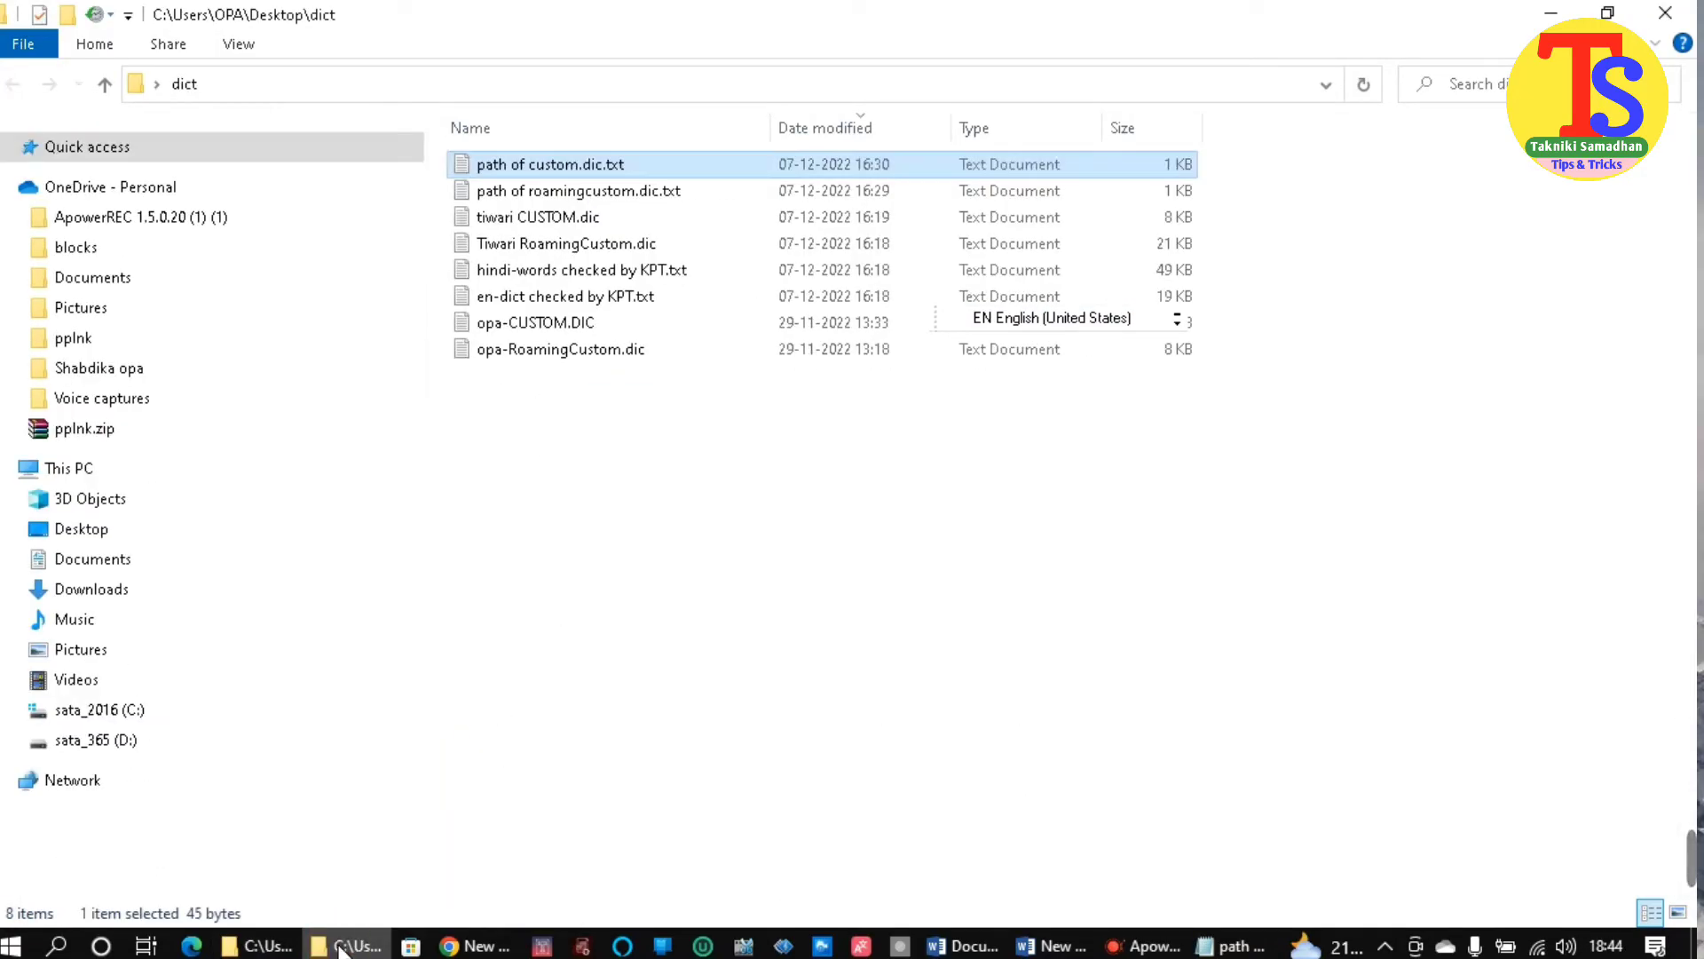
pyautogui.click(266, 946)
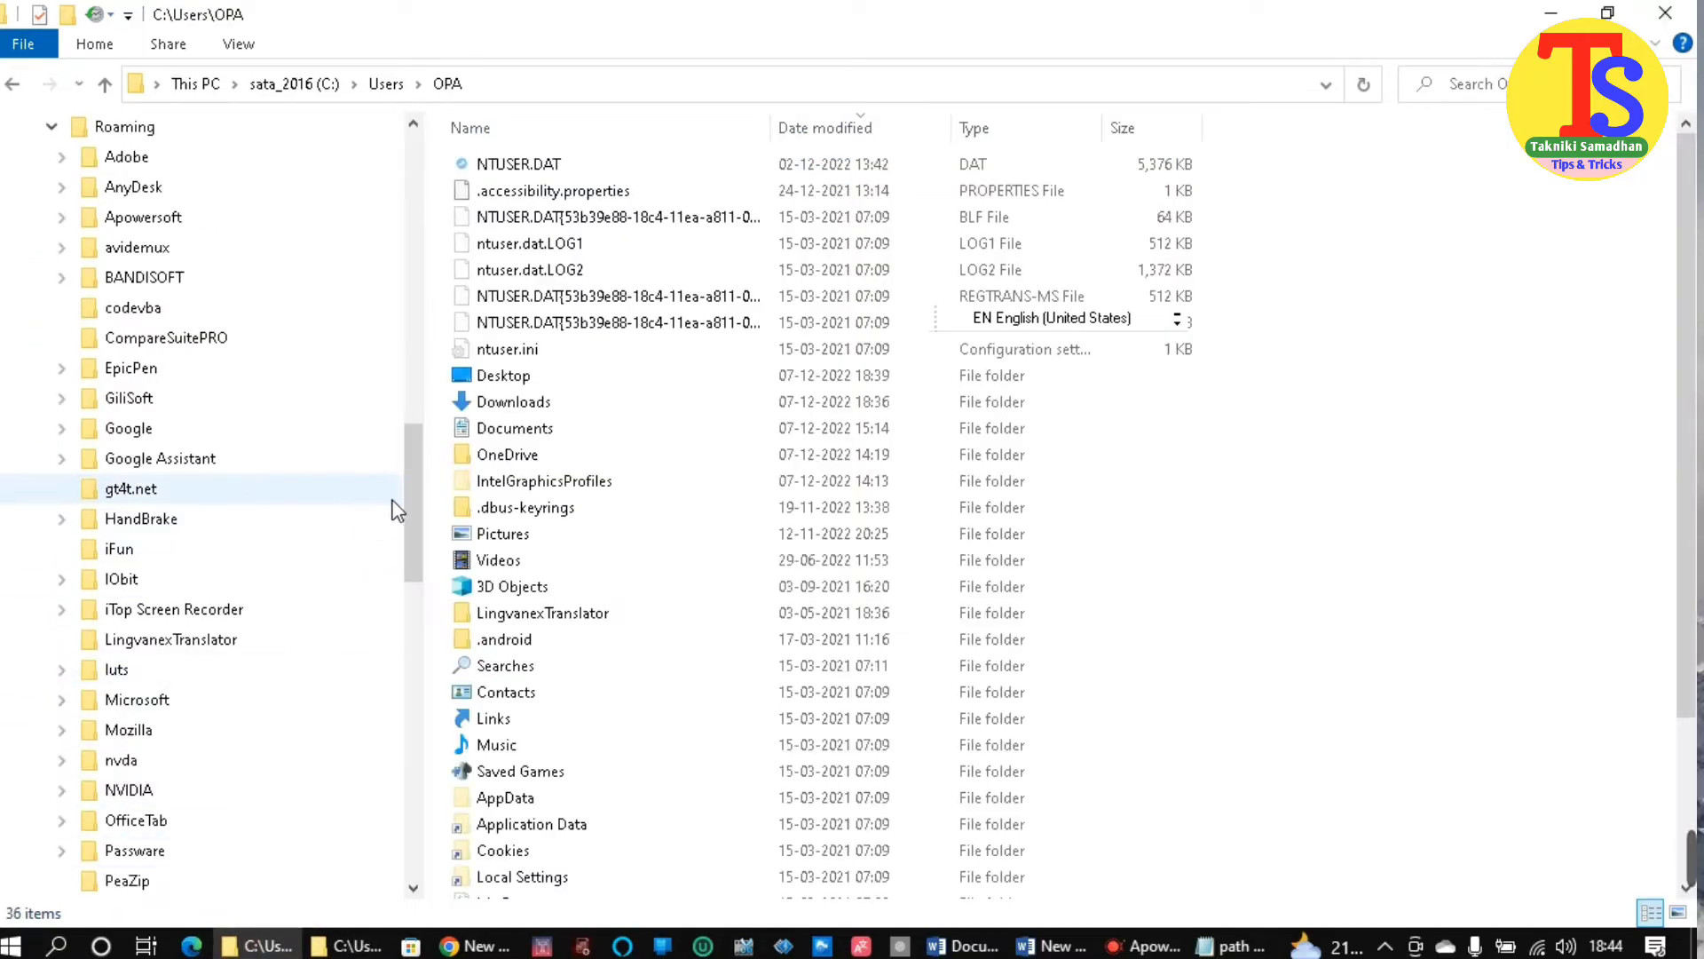
# - Expand the Microsoft folder under Roaming and open its UProof subfolder
pyautogui.moveTo(406, 498); pyautogui.dragTo(405, 546)
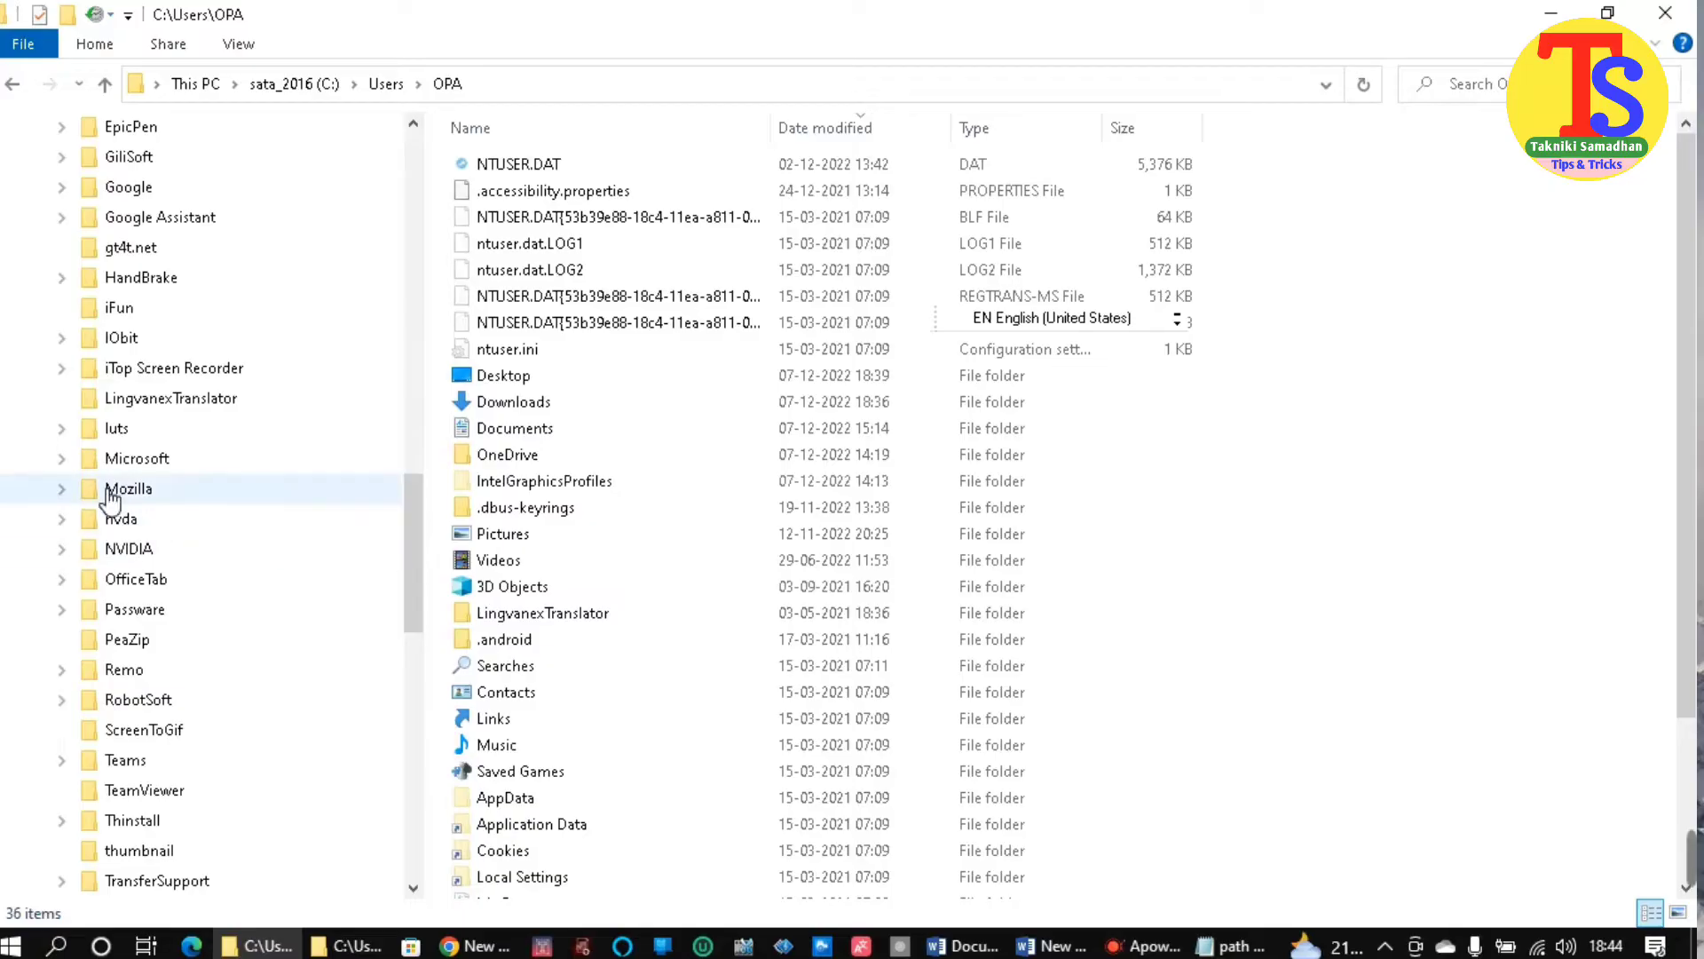
pyautogui.click(62, 460)
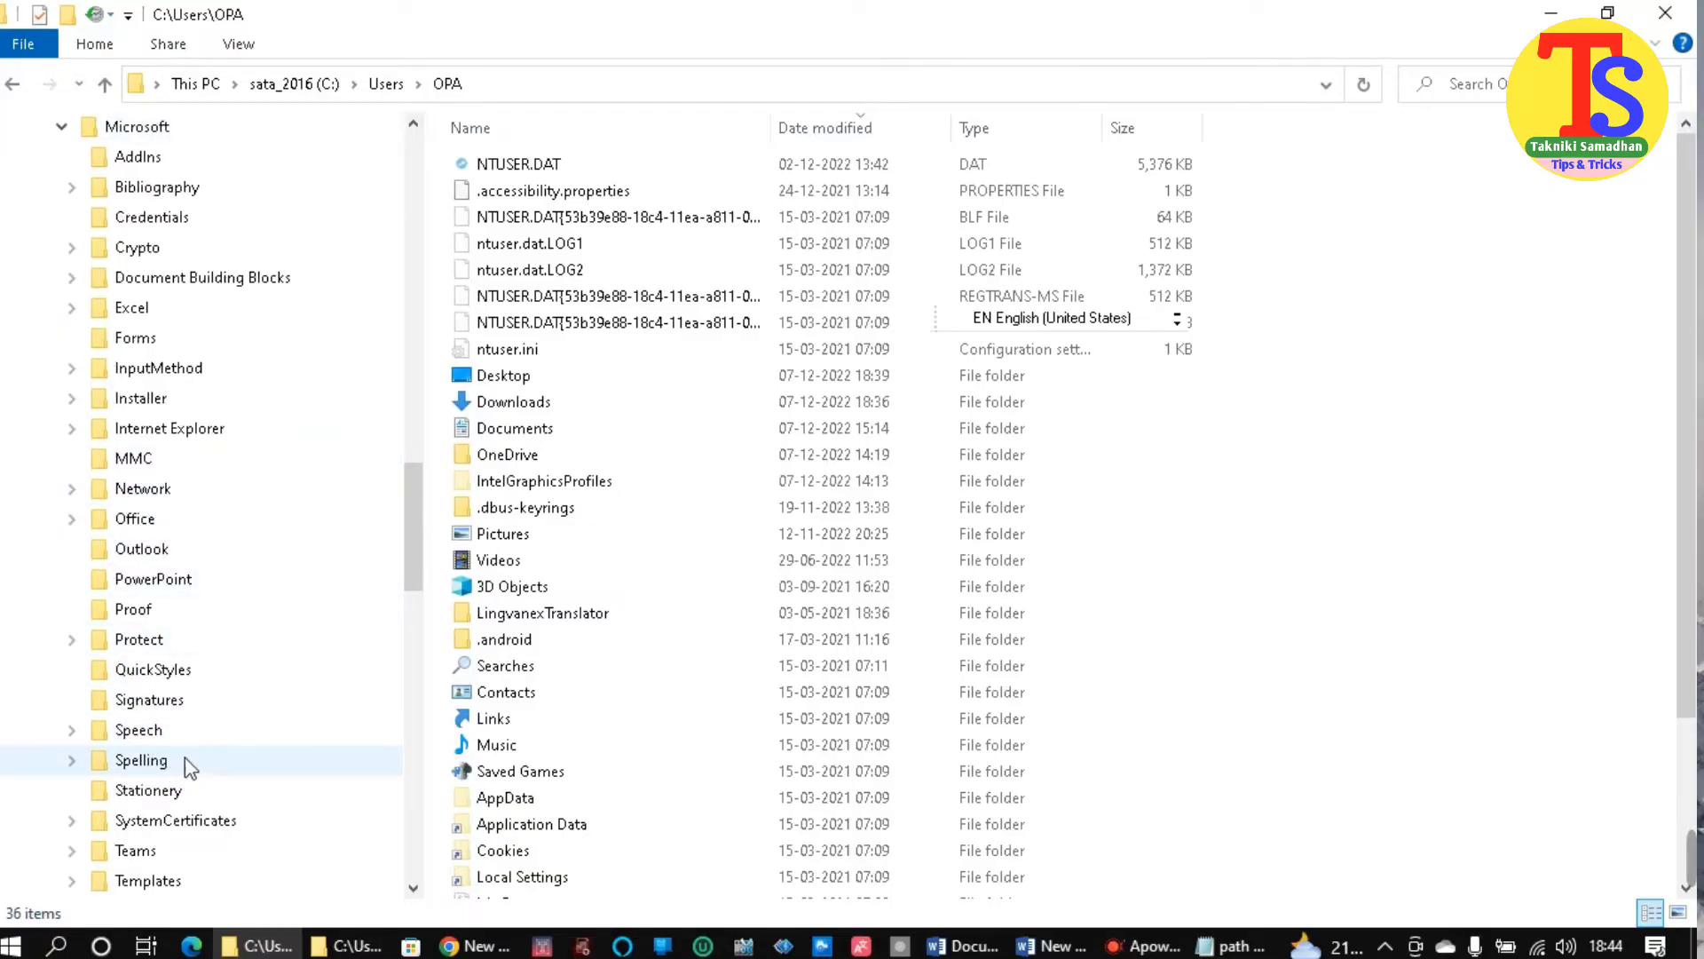
pyautogui.moveTo(414, 533); pyautogui.dragTo(412, 552)
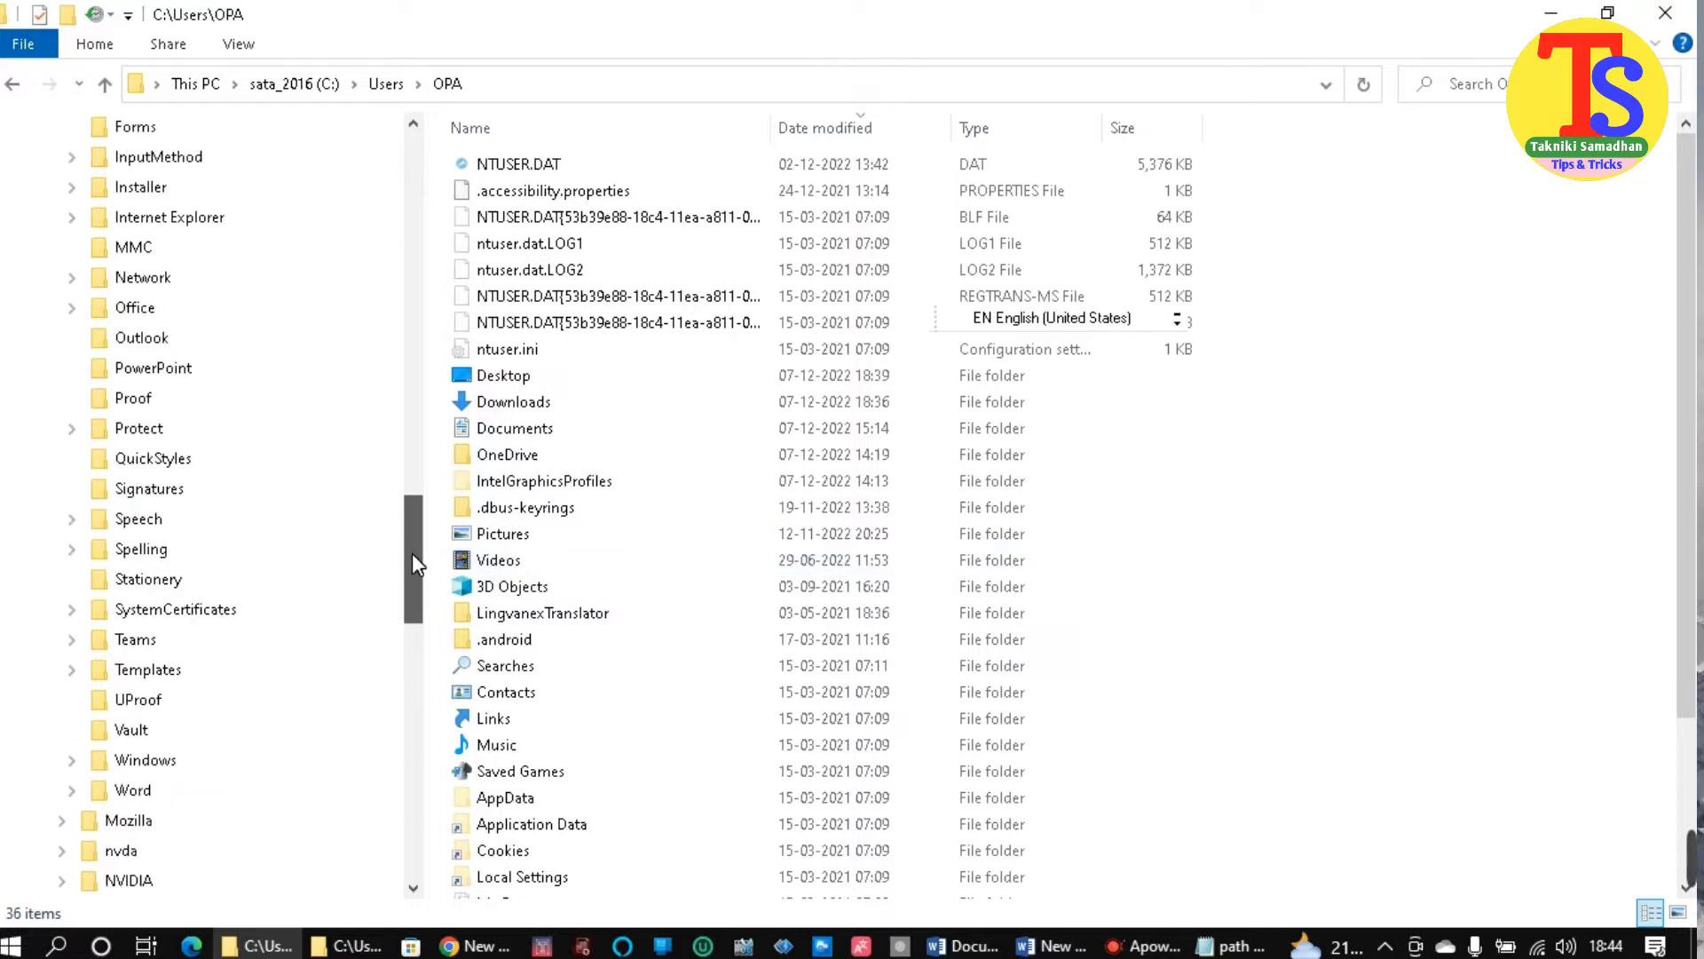
pyautogui.click(135, 703)
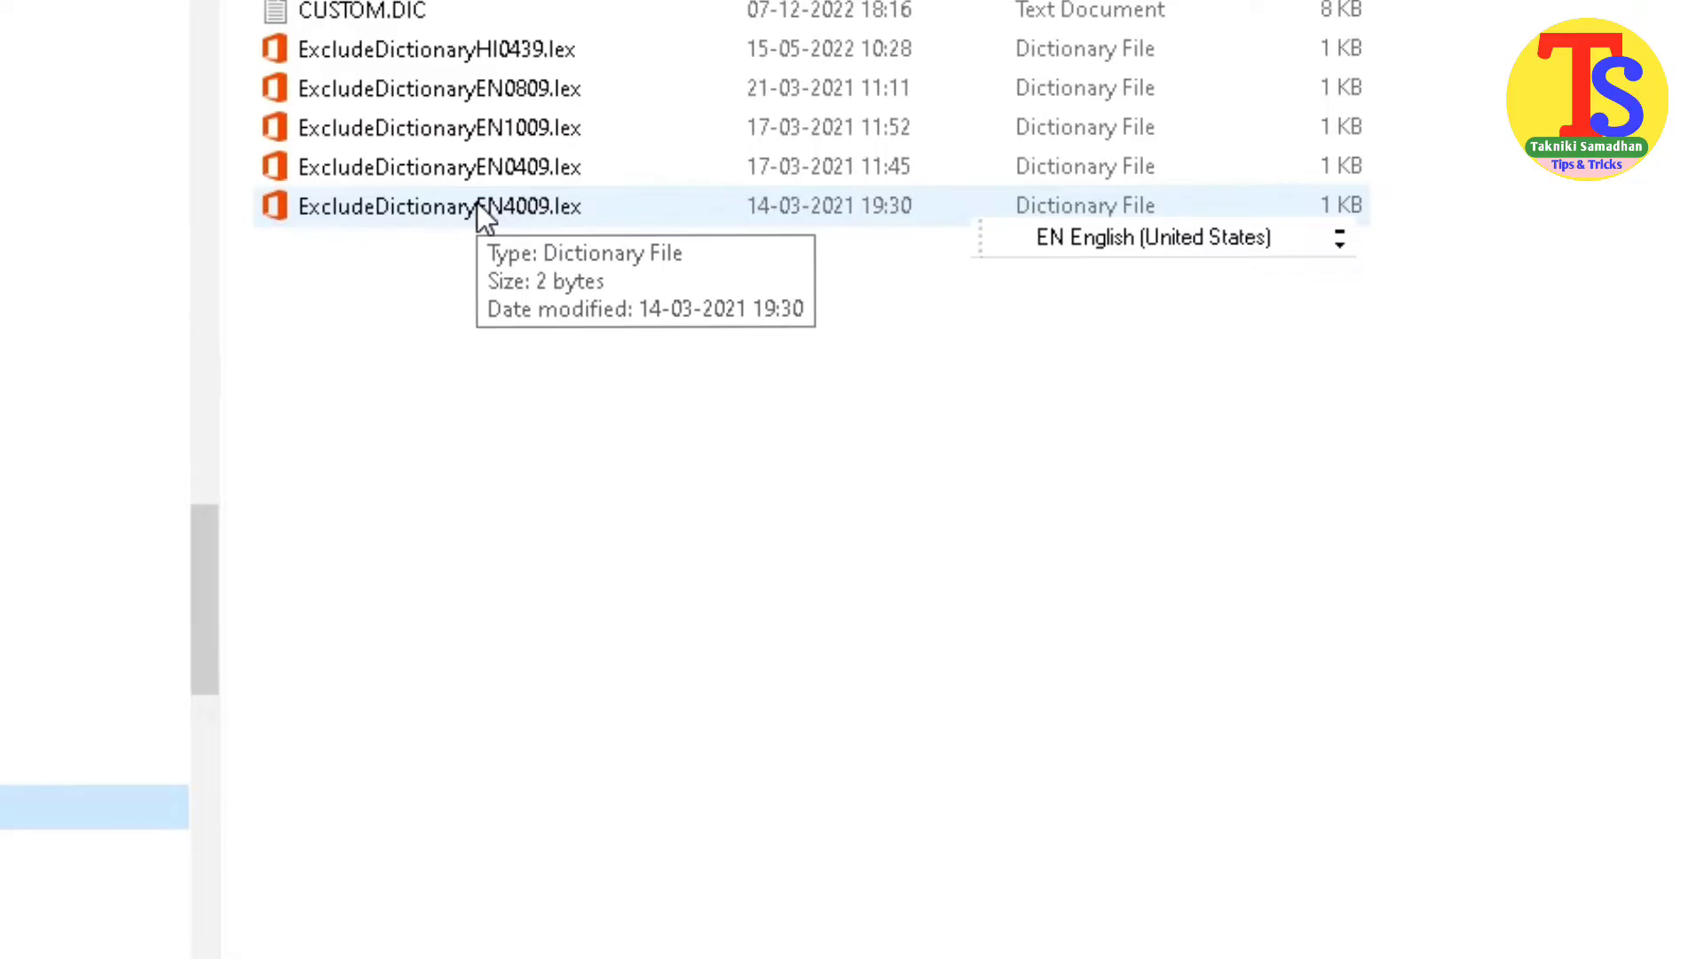
# - Open CUSTOM.DIC from the UProof folder with Notepad and review its word list through to the end
pyautogui.rightClick(396, 21)
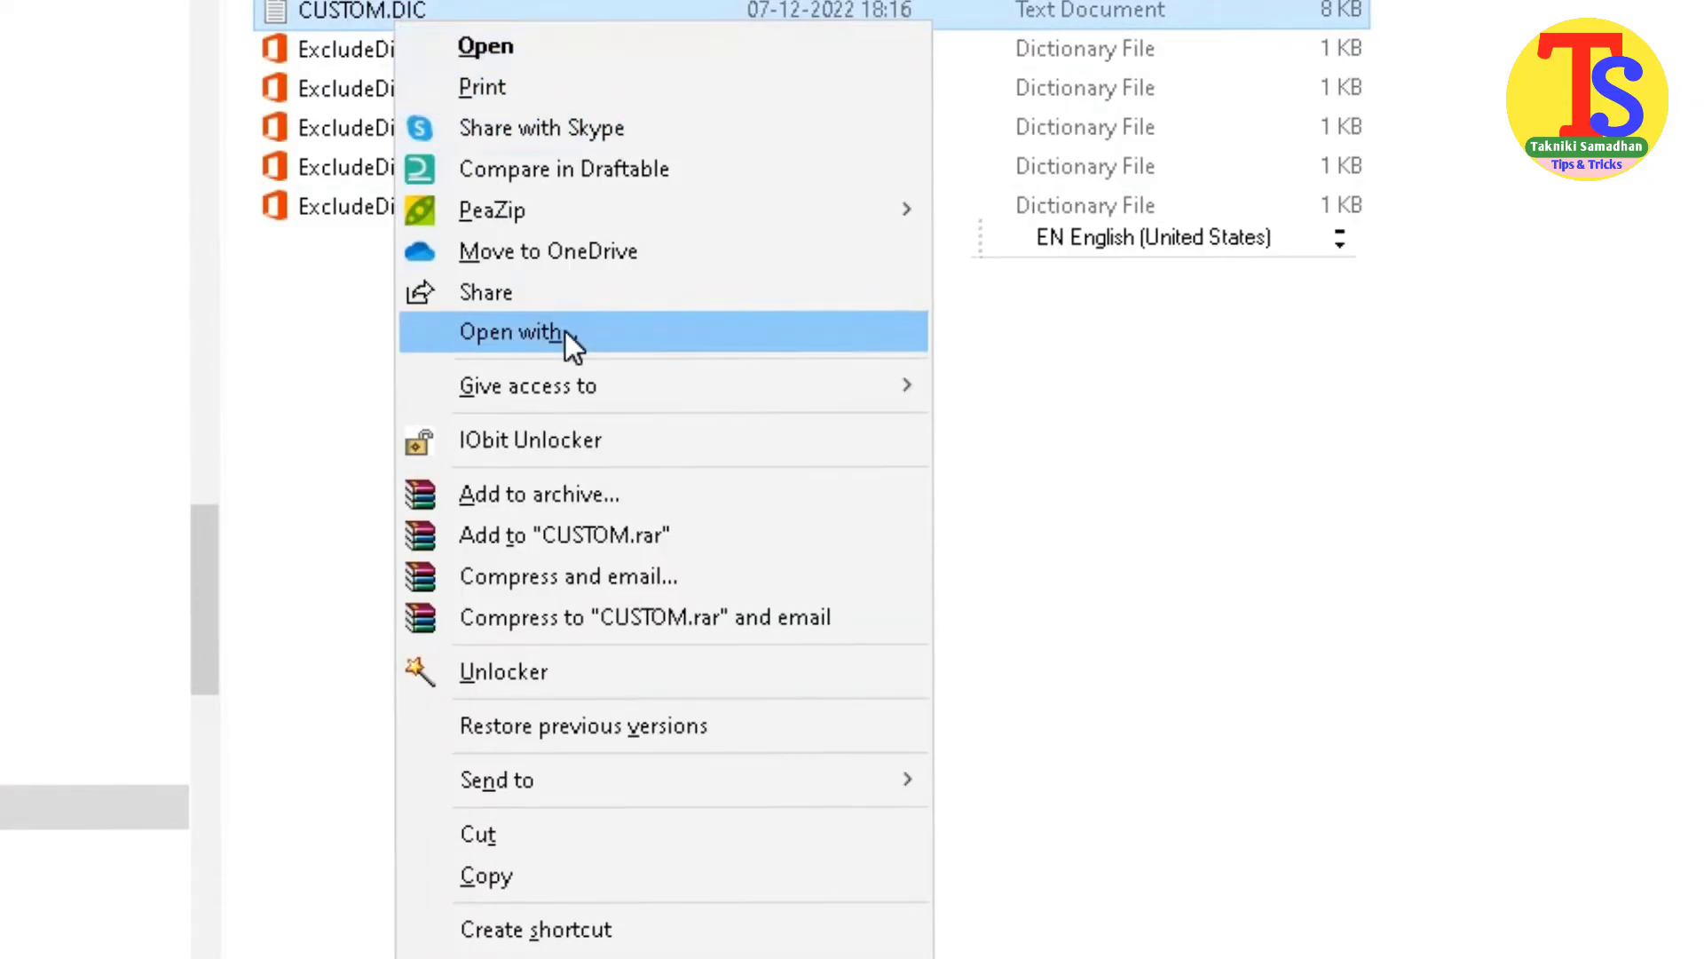
pyautogui.click(564, 330)
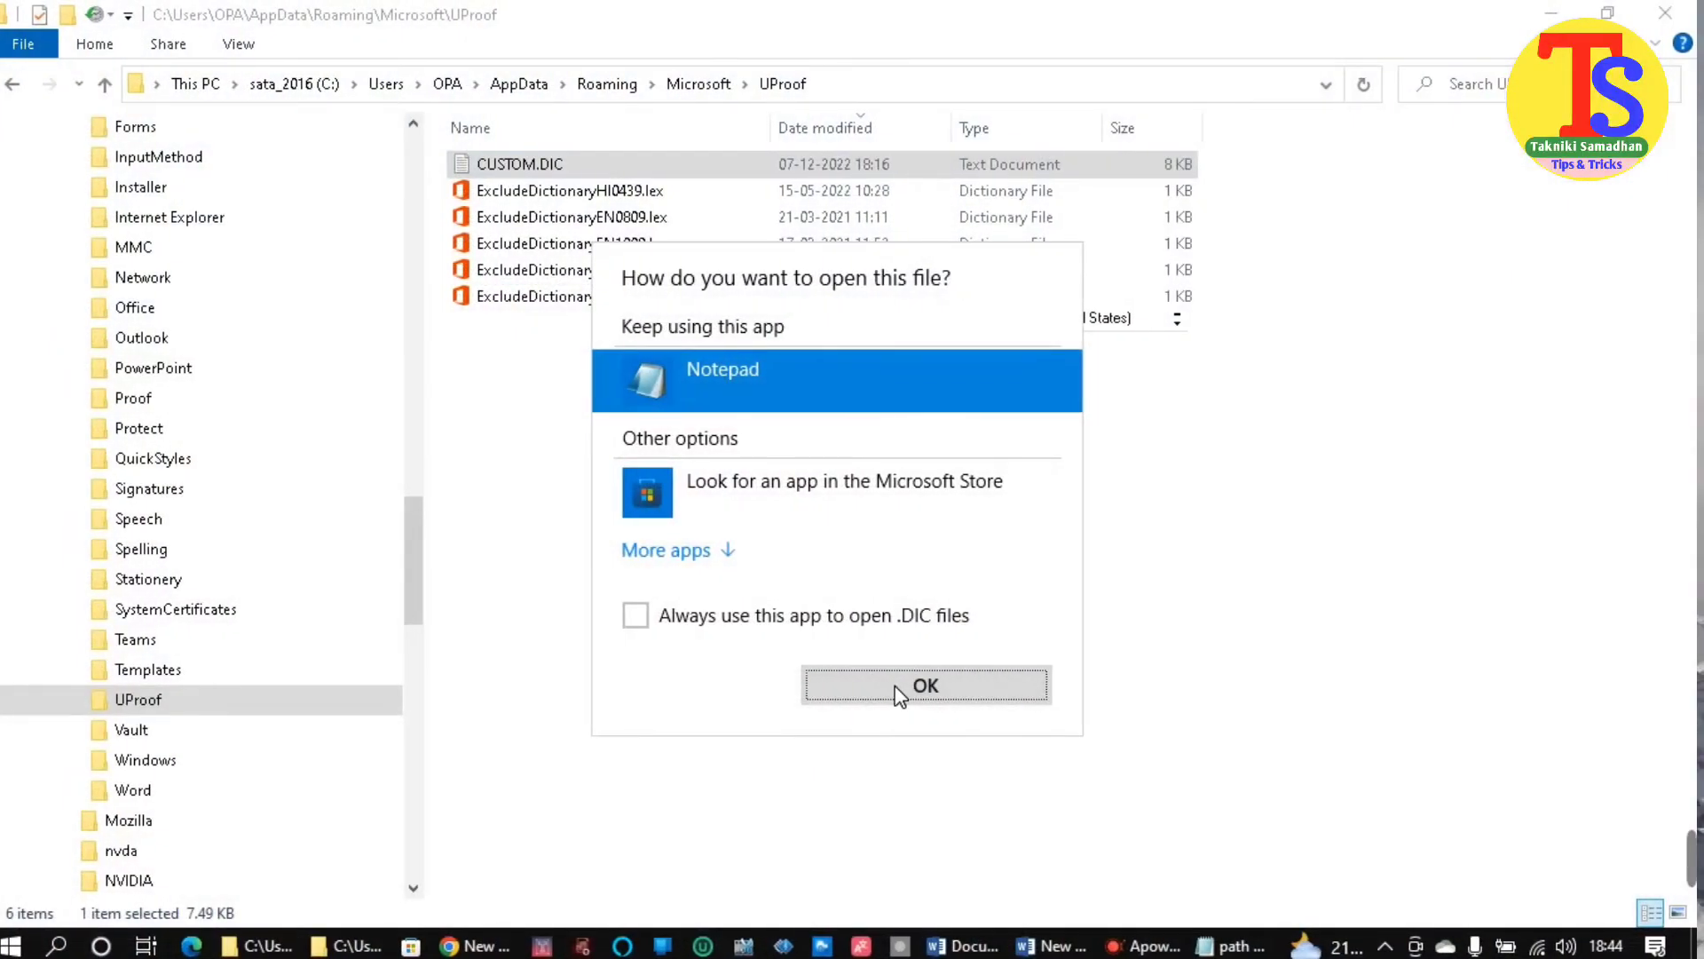
pyautogui.click(916, 785)
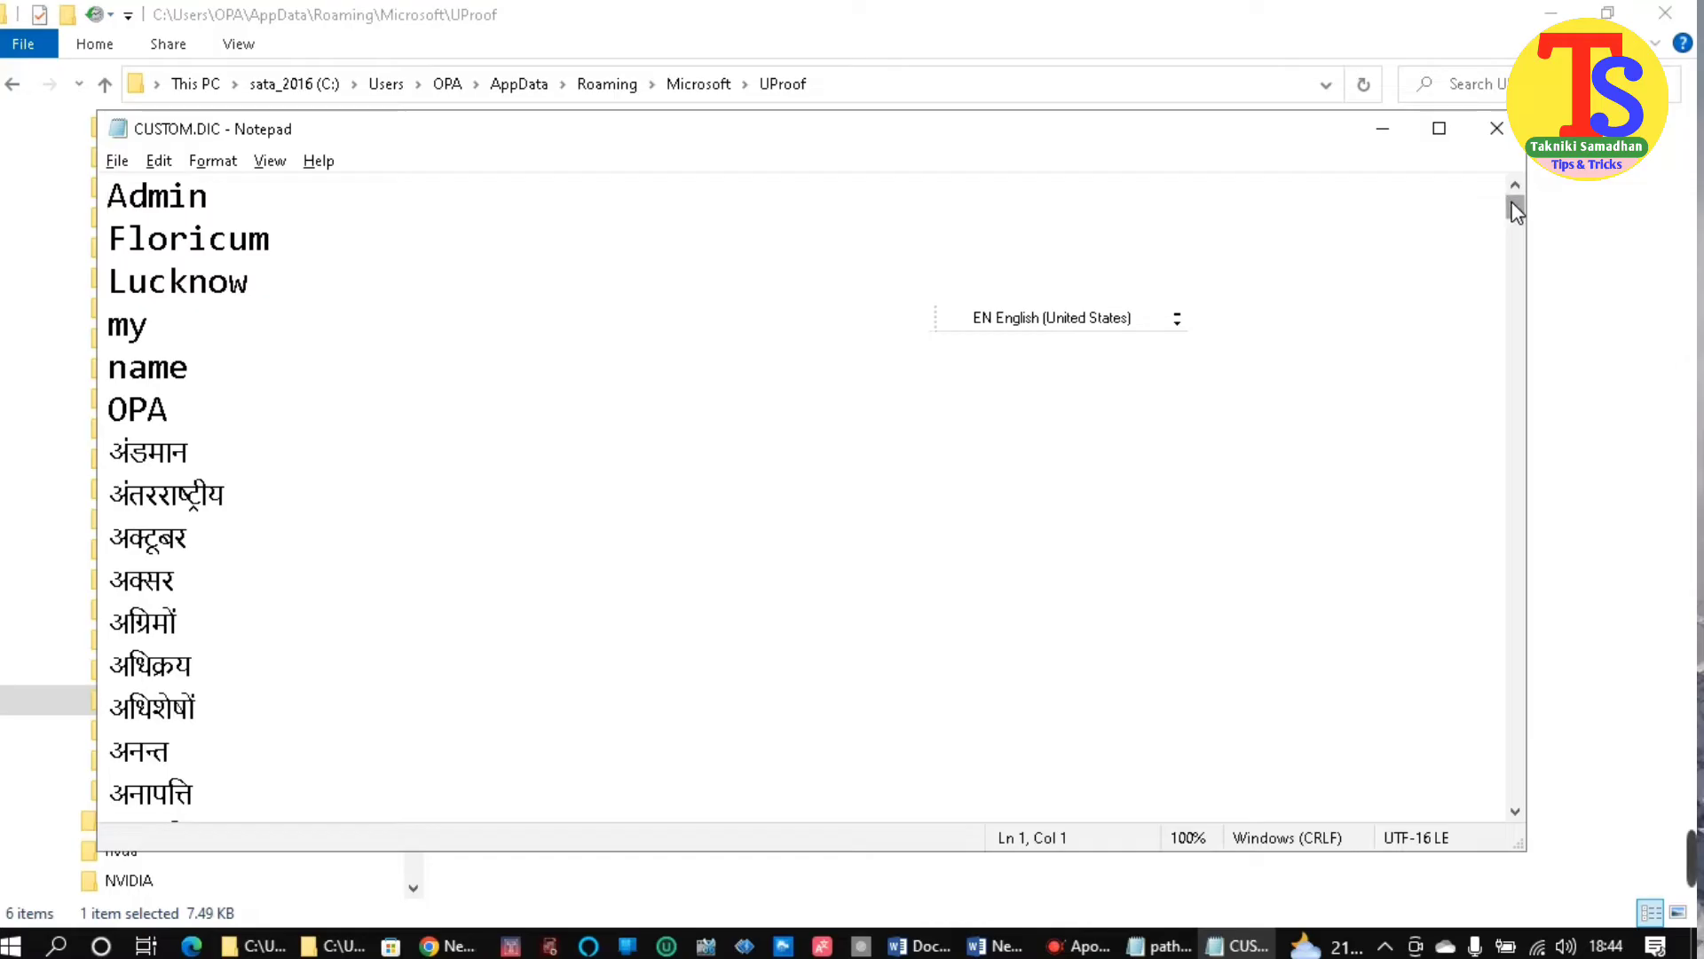
pyautogui.moveTo(1515, 212); pyautogui.dragTo(1568, 184)
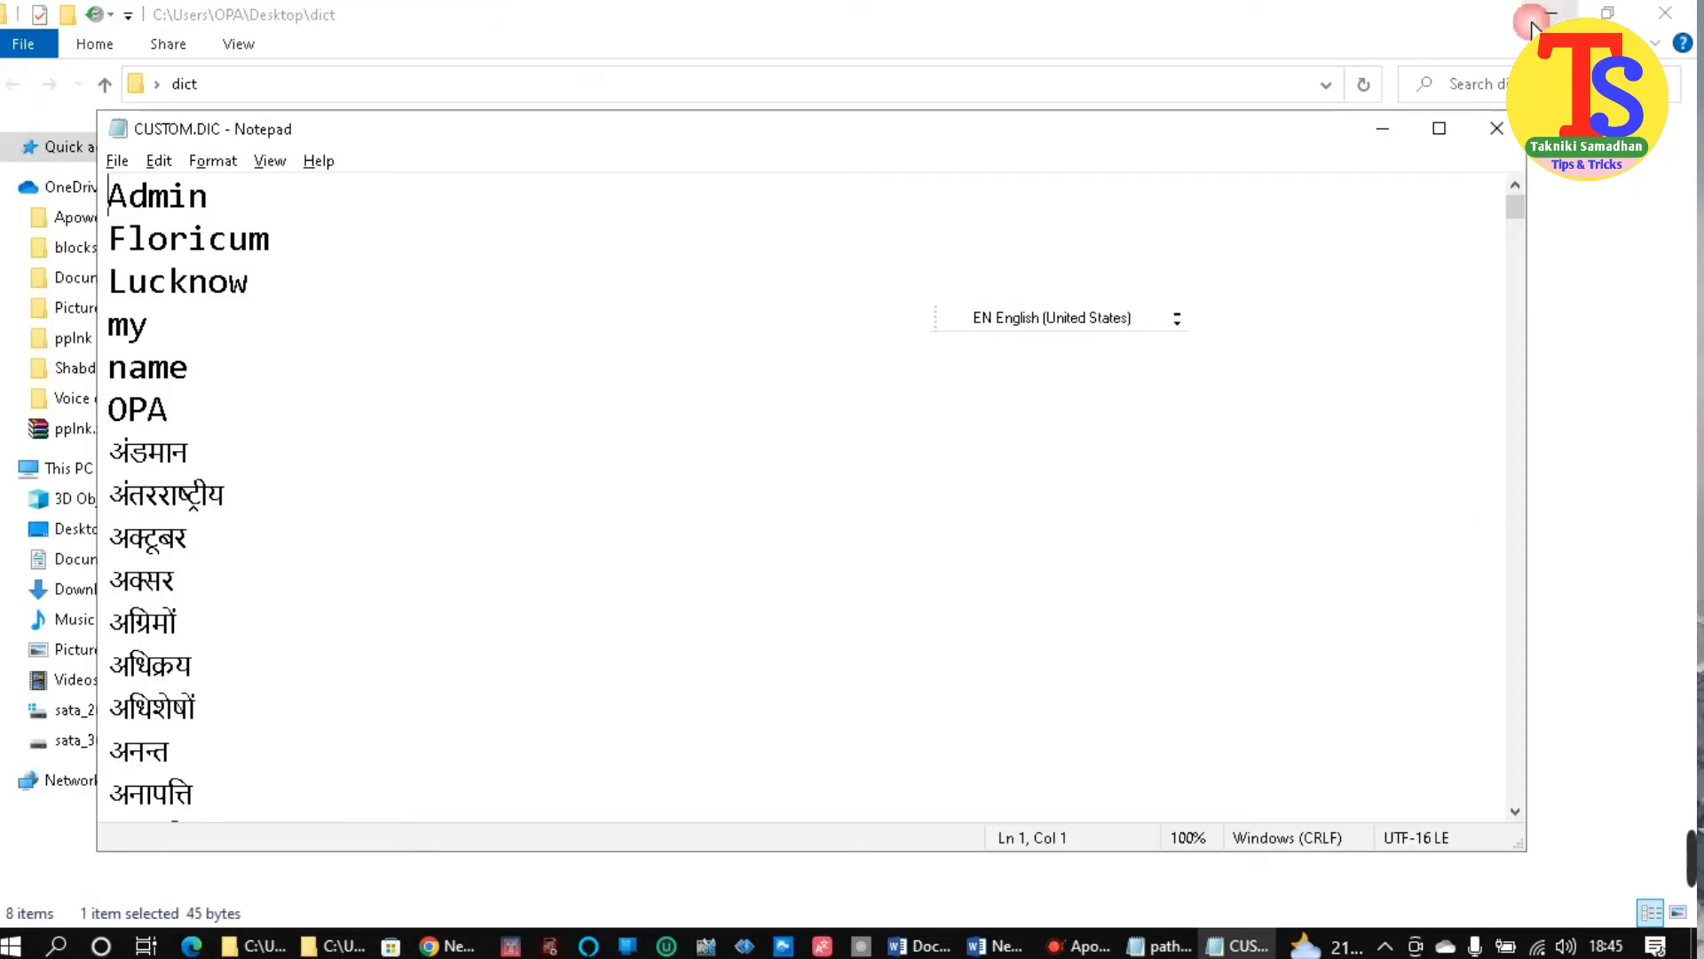
pyautogui.moveTo(1081, 955)
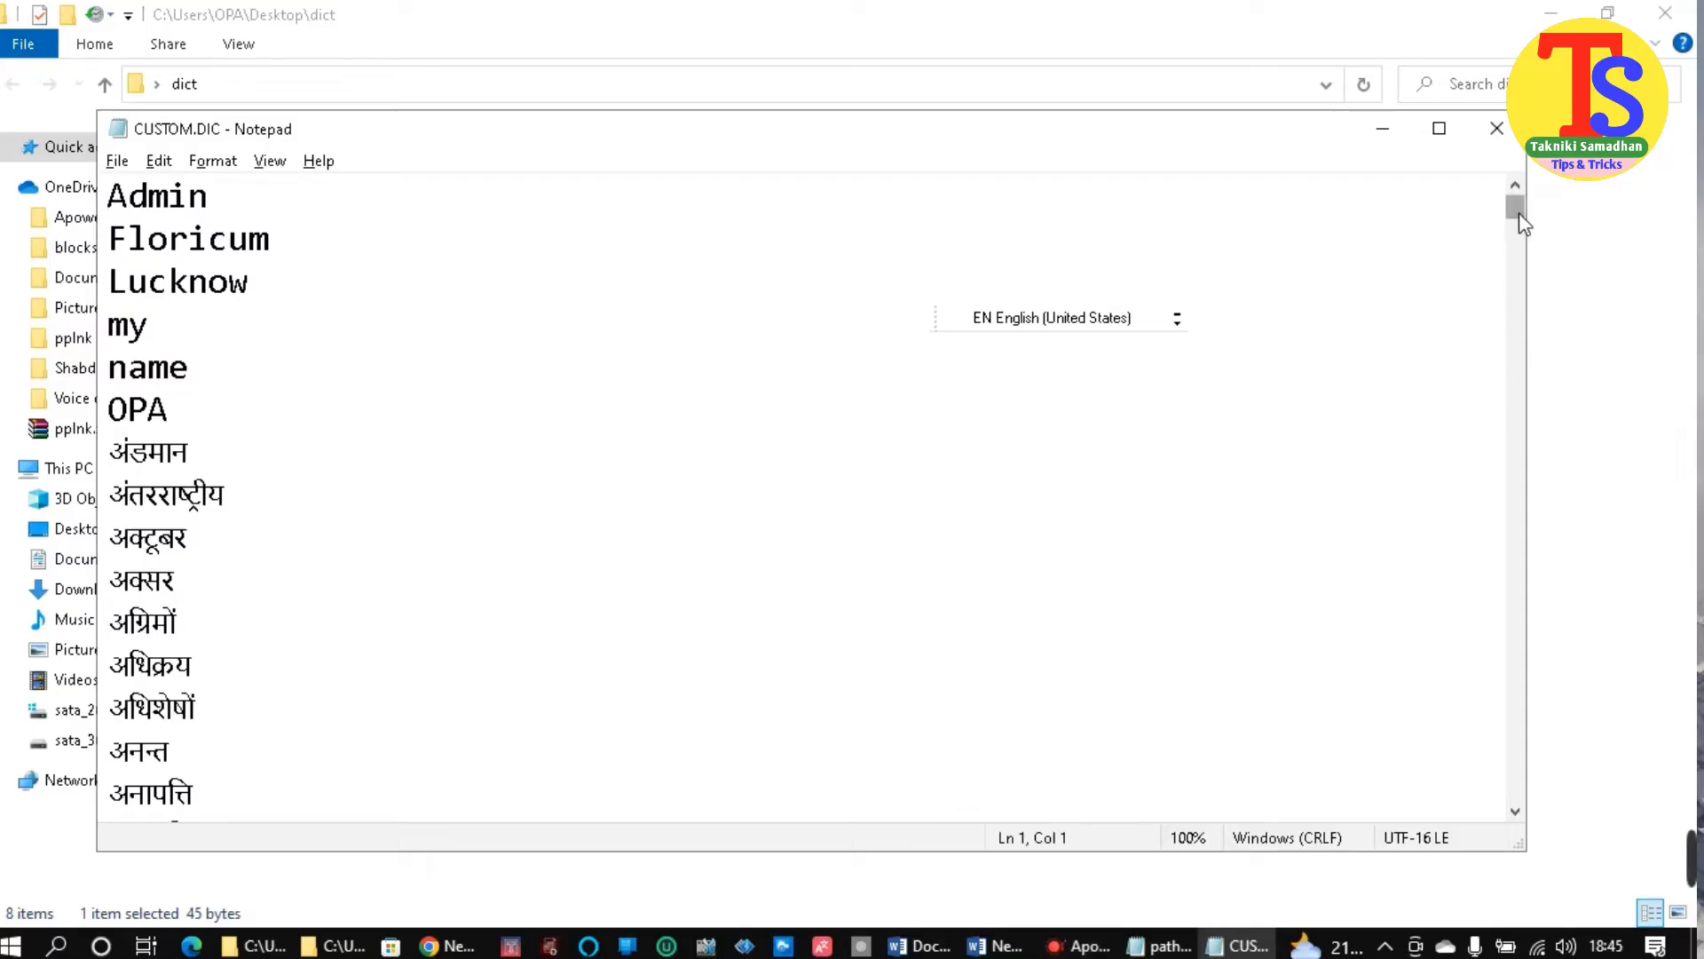
pyautogui.moveTo(1515, 213); pyautogui.dragTo(1553, 856)
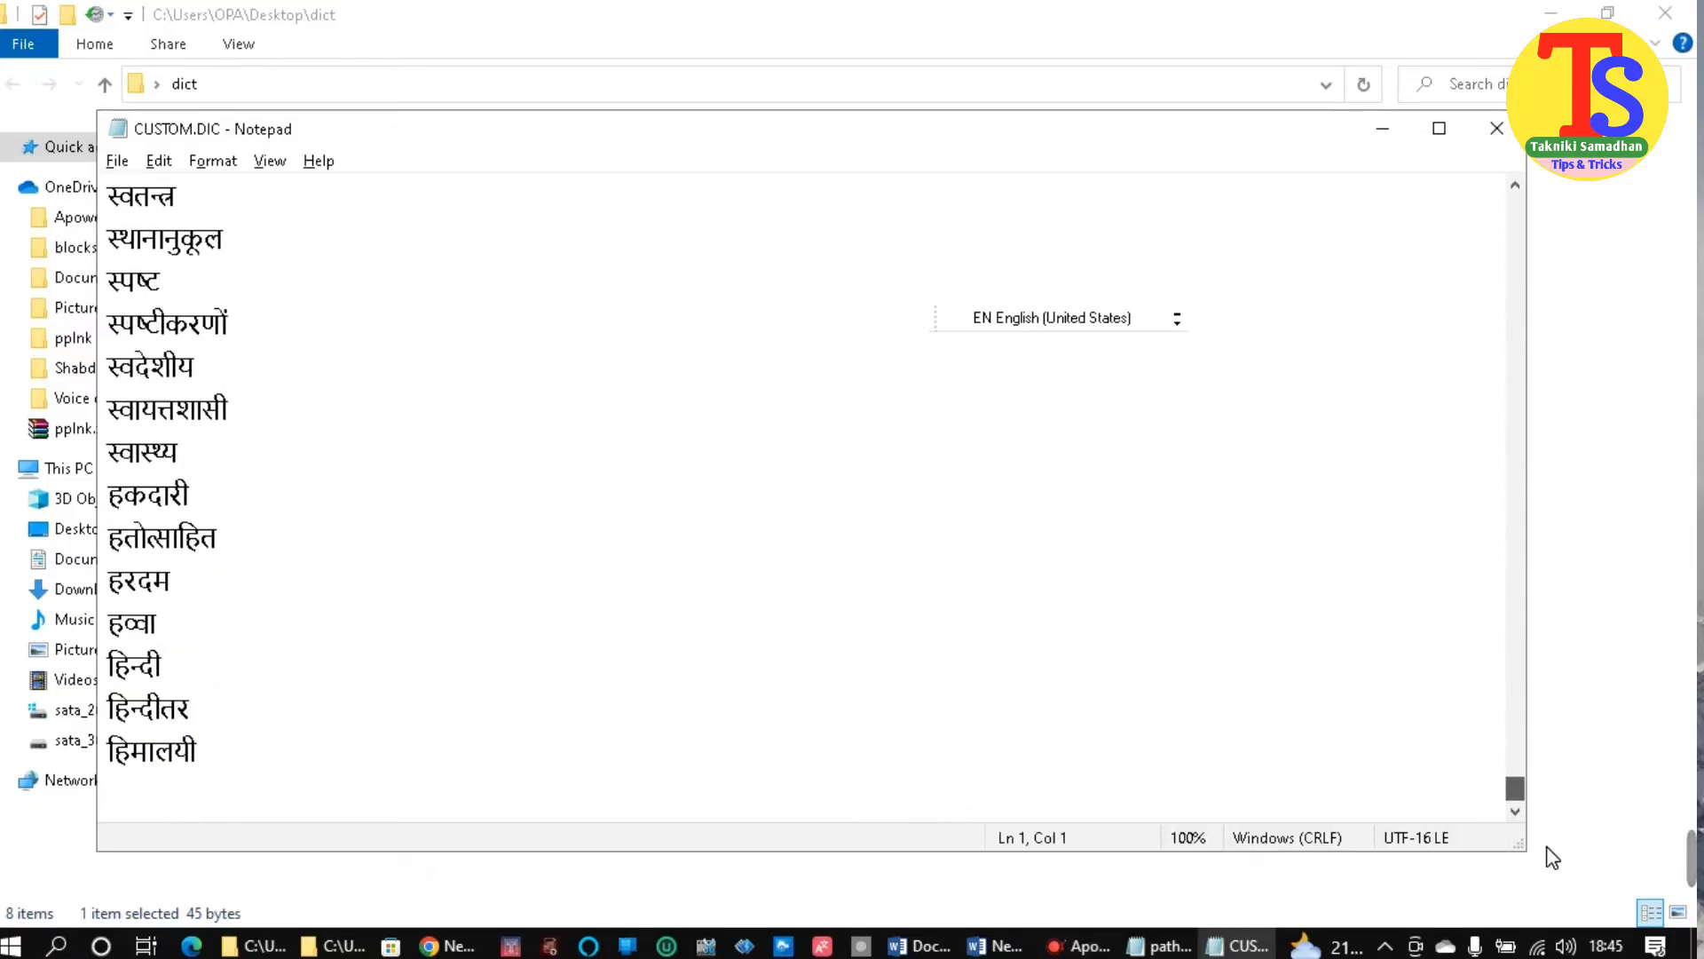
# - Start a new line after the last word in CUSTOM.DIC, then close the file without saving
pyautogui.click(461, 821)
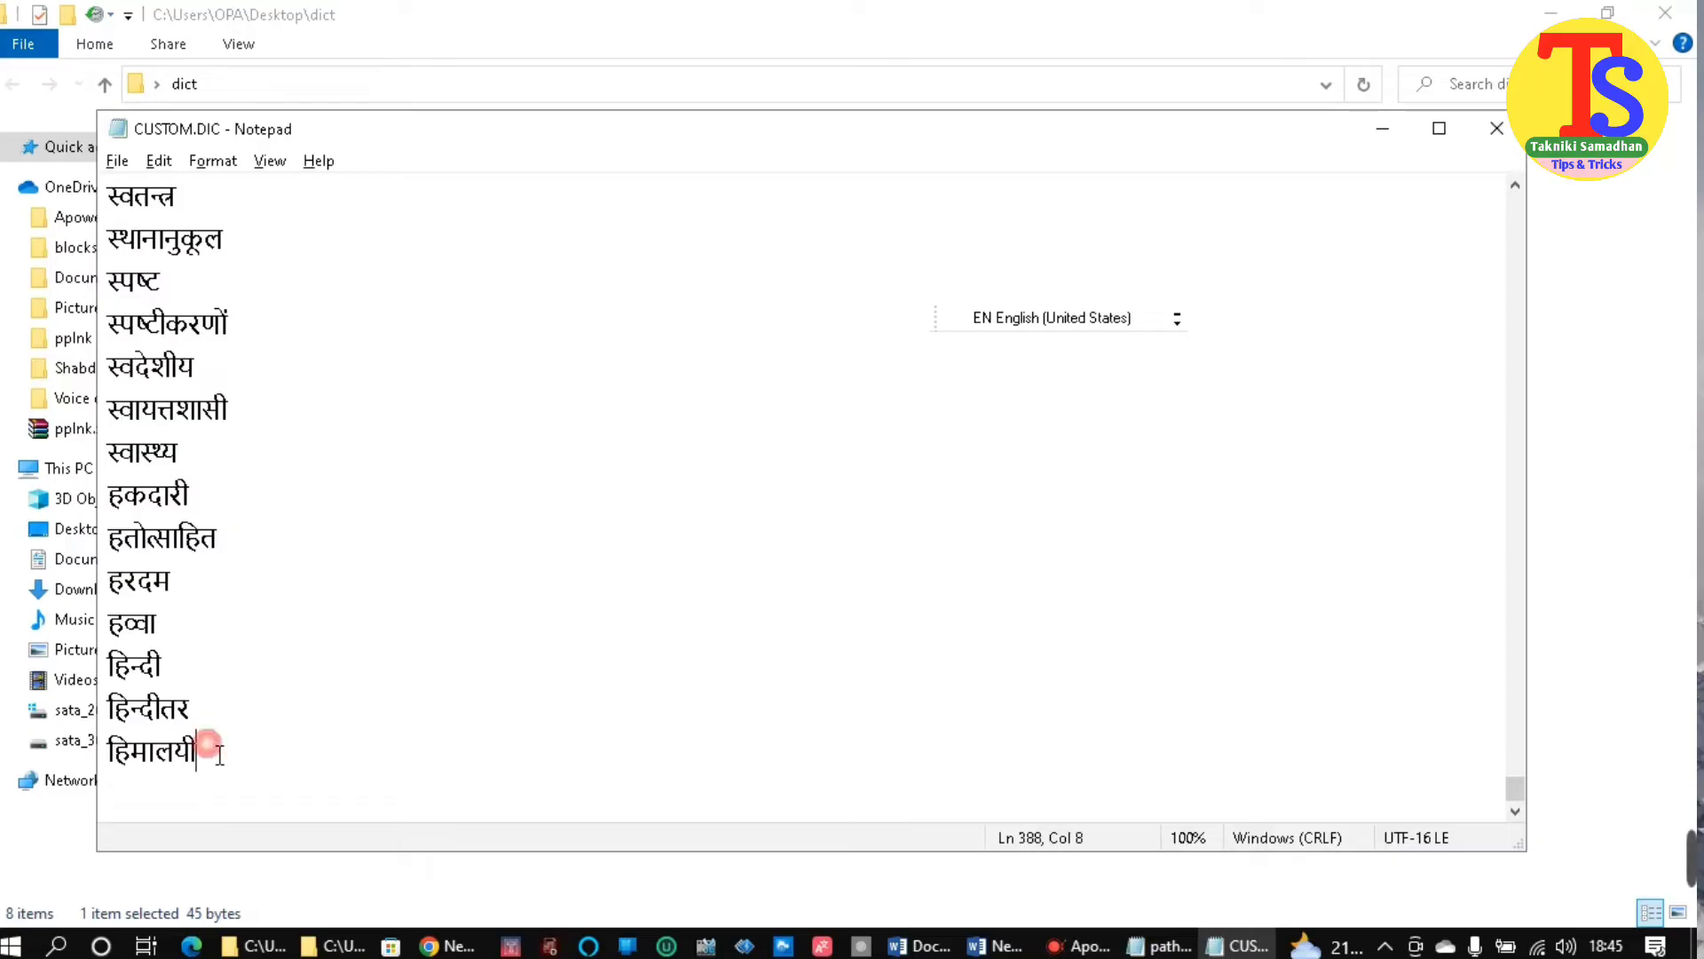
pyautogui.click(219, 753)
pyautogui.press('Return')
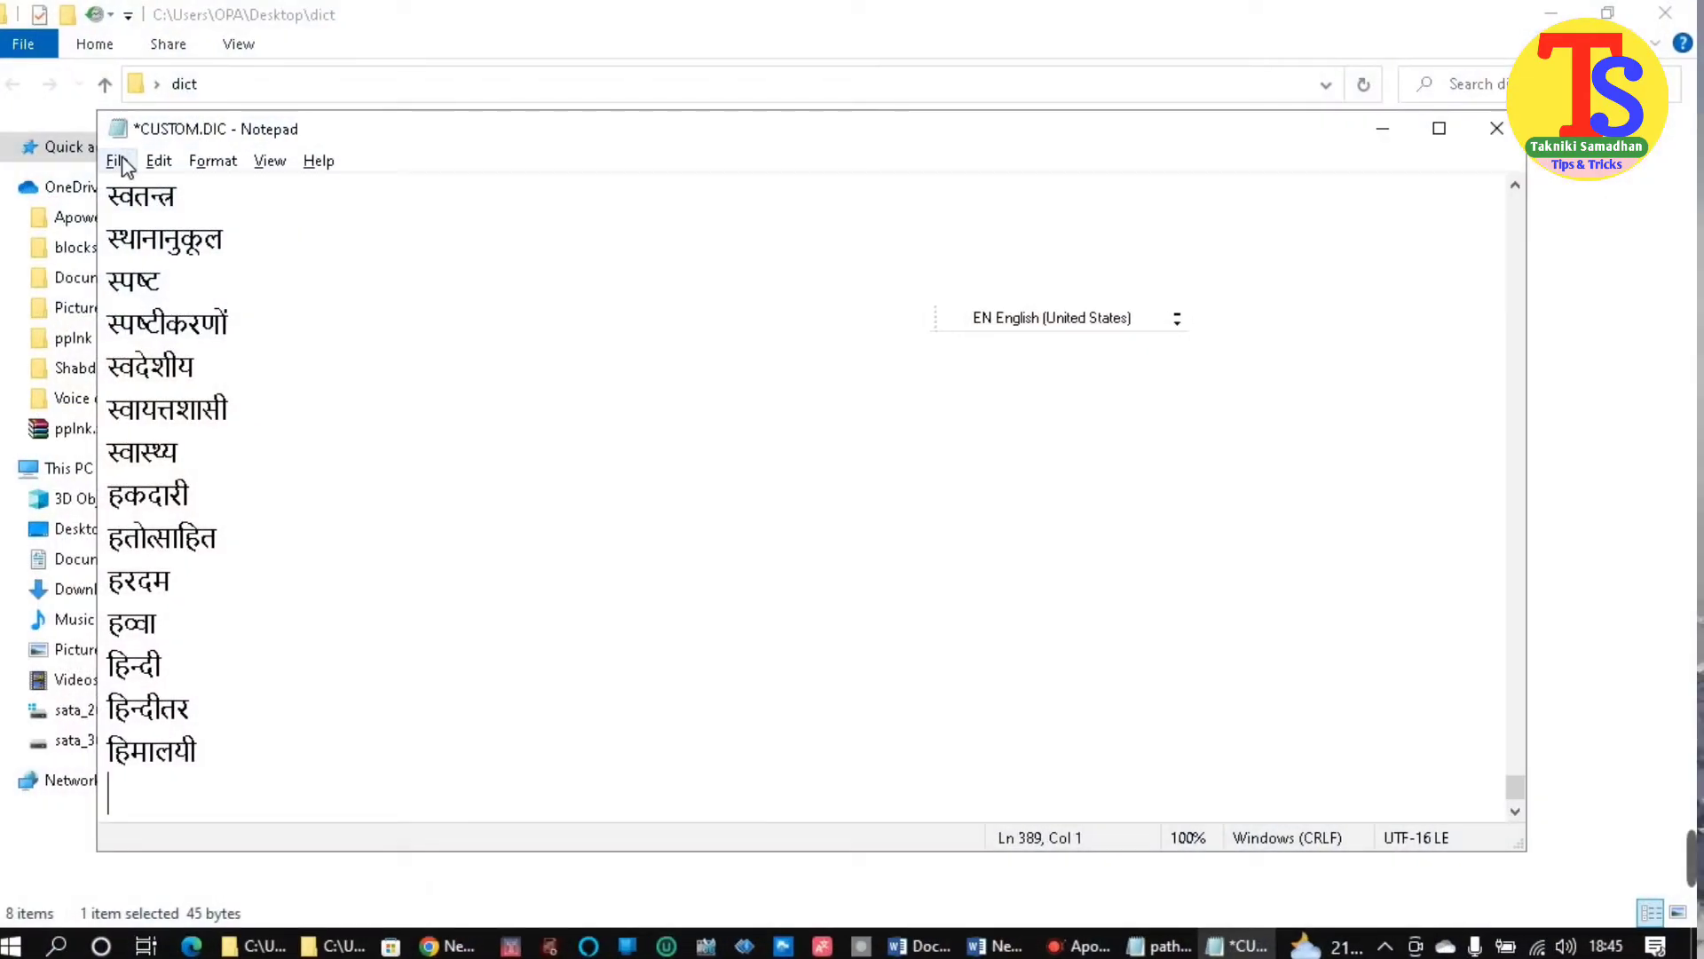
pyautogui.click(118, 161)
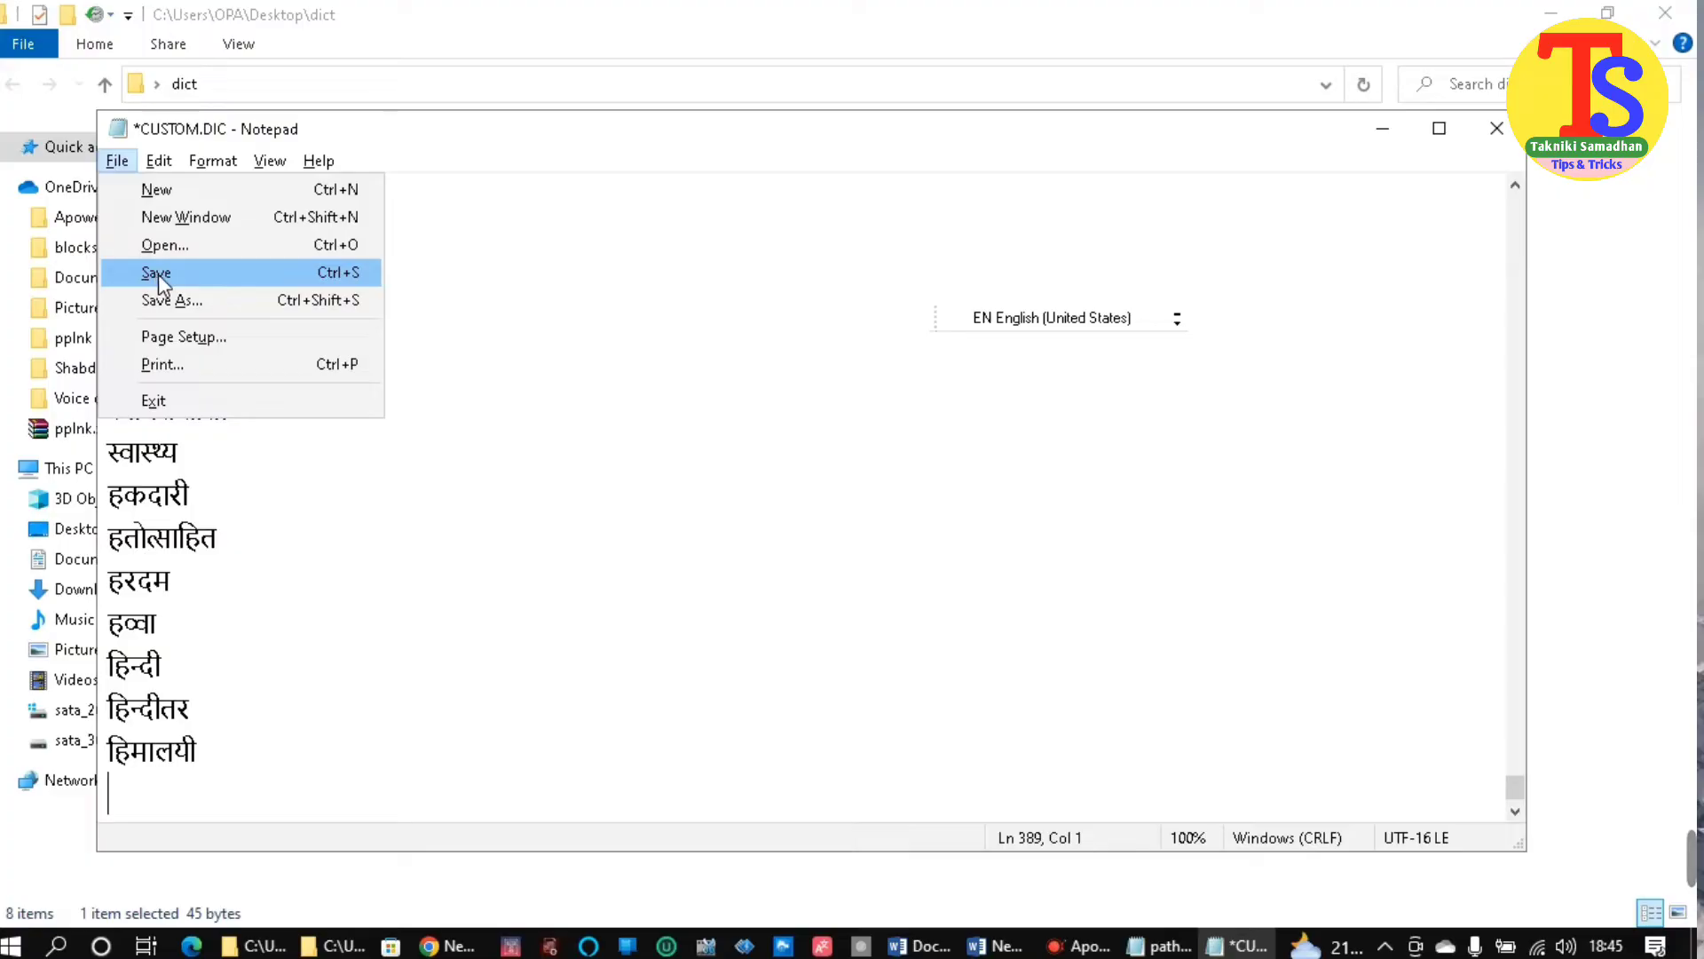
pyautogui.click(1498, 129)
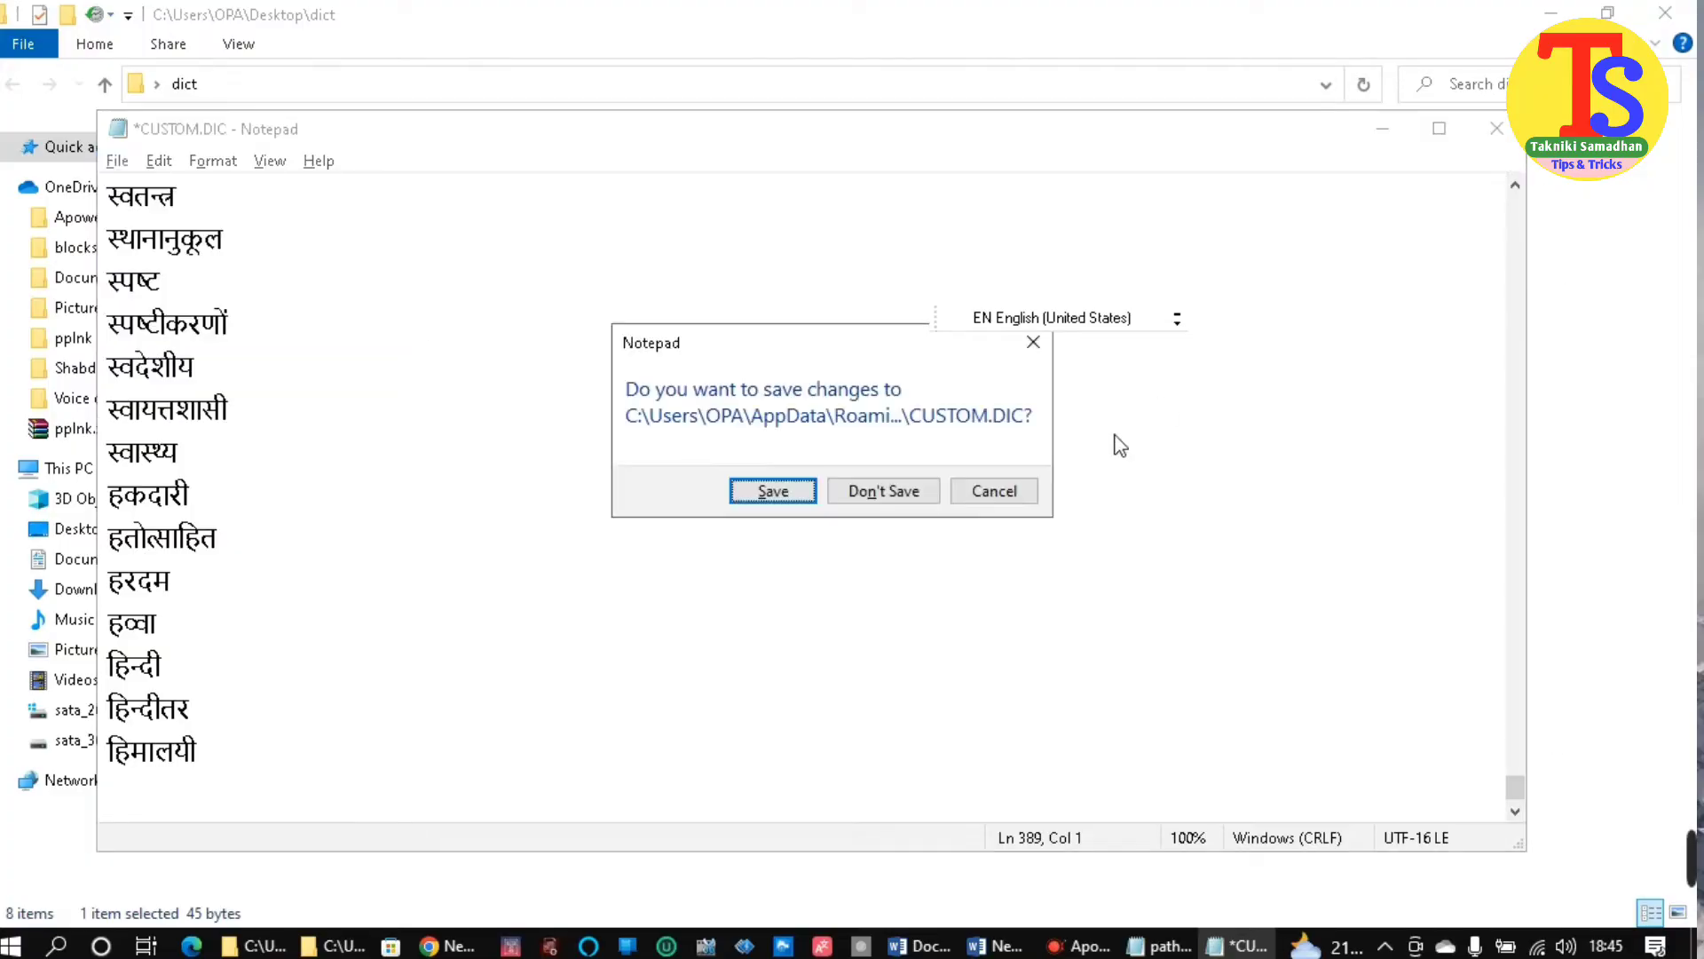
pyautogui.click(887, 491)
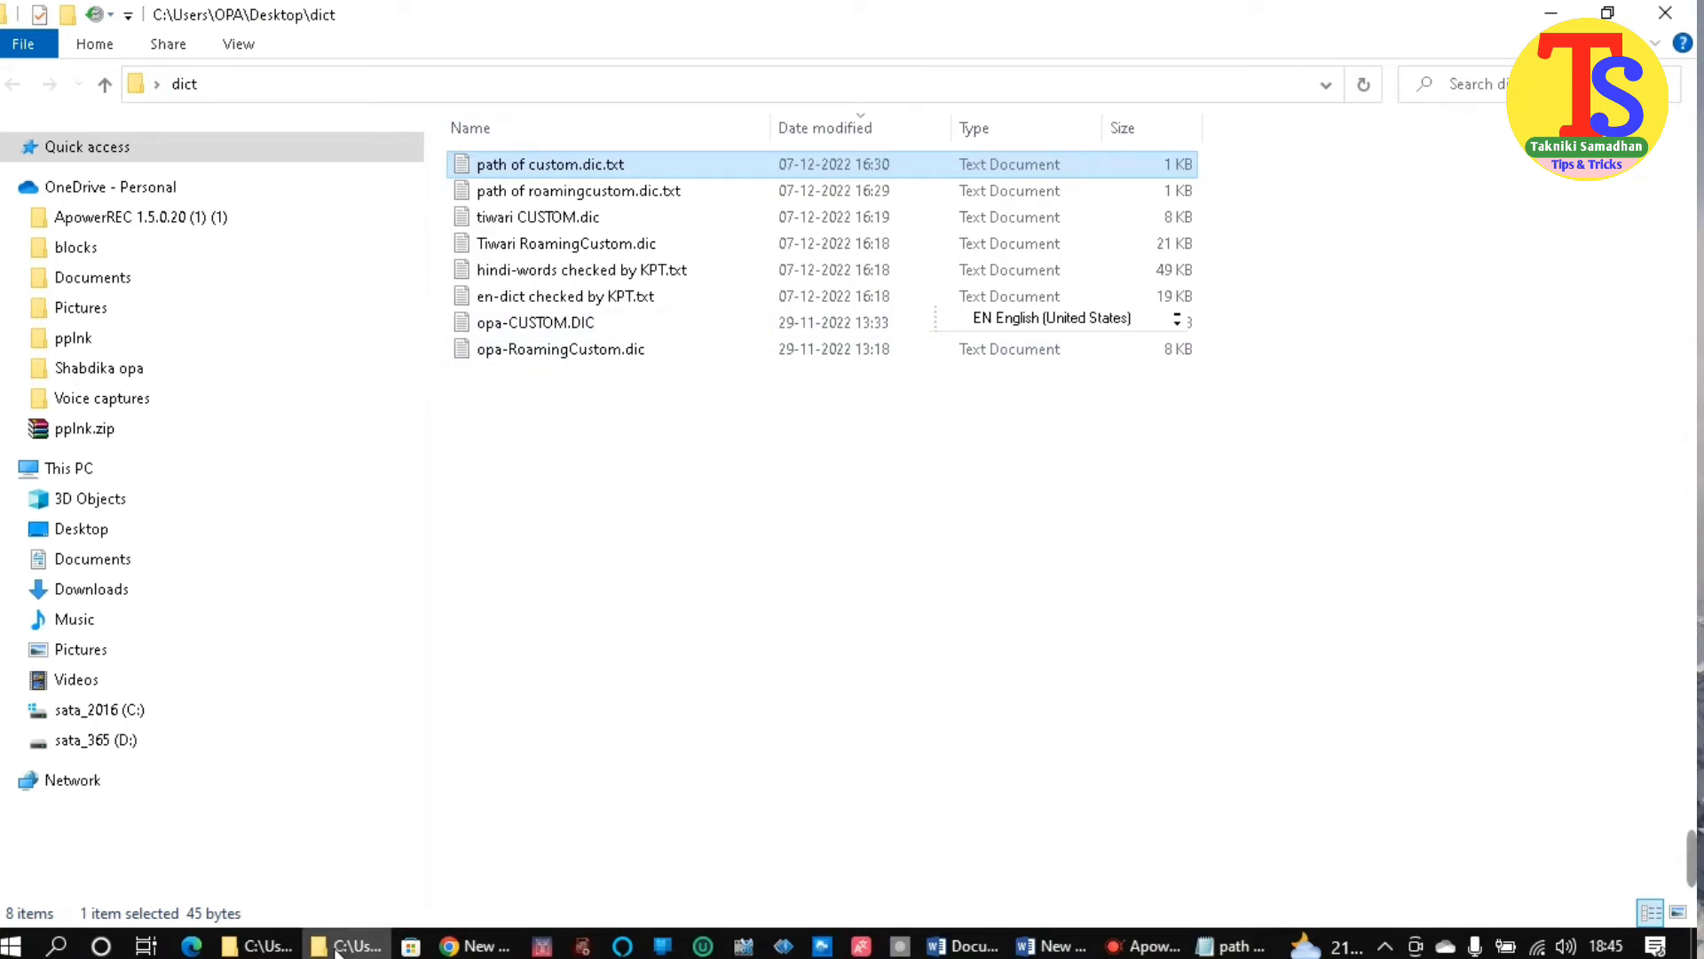
# - Return to the UProof folder window and hide file name extensions
pyautogui.click(286, 948)
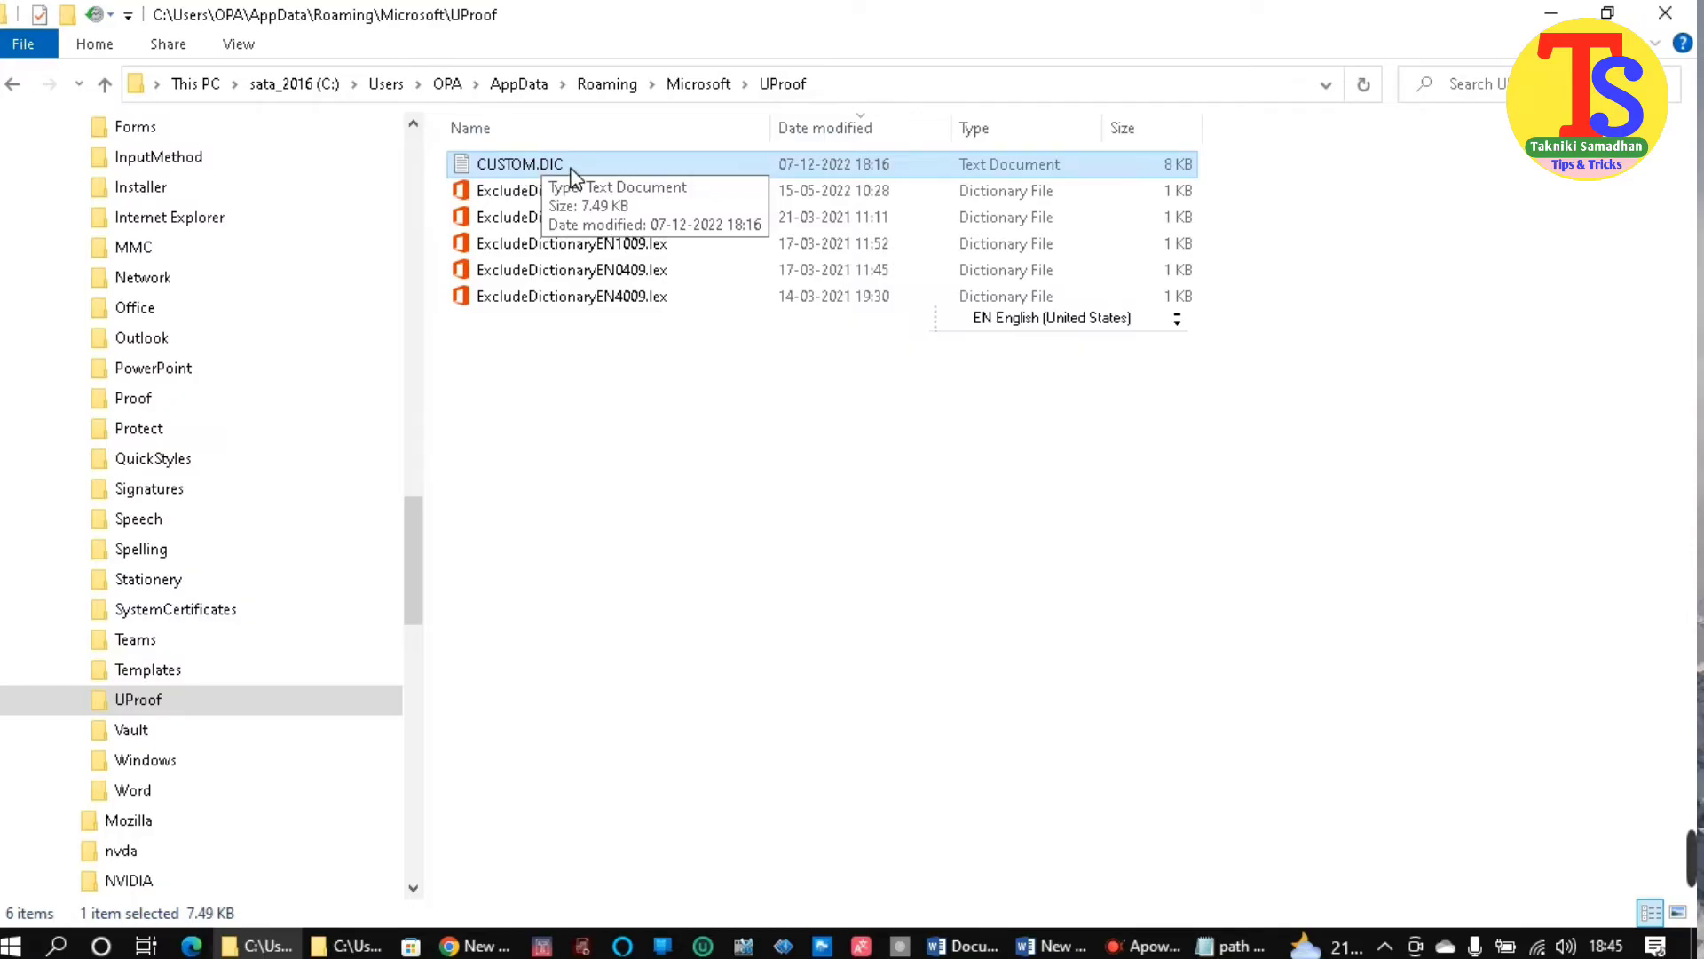
pyautogui.click(238, 44)
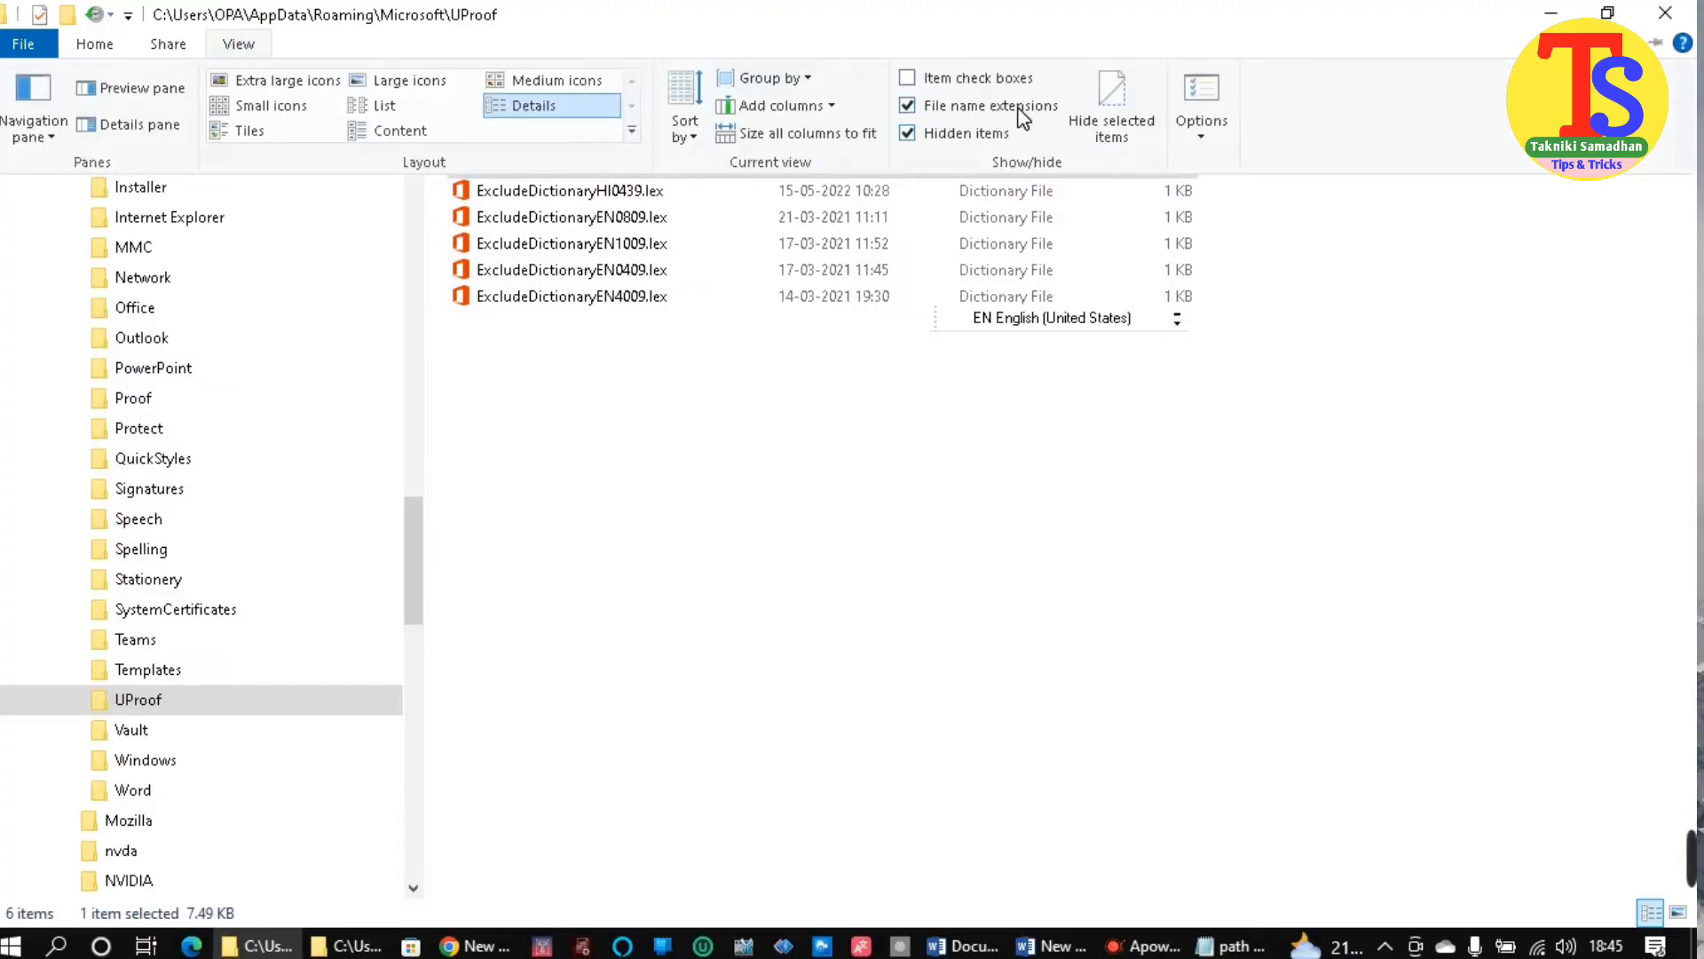
pyautogui.click(908, 106)
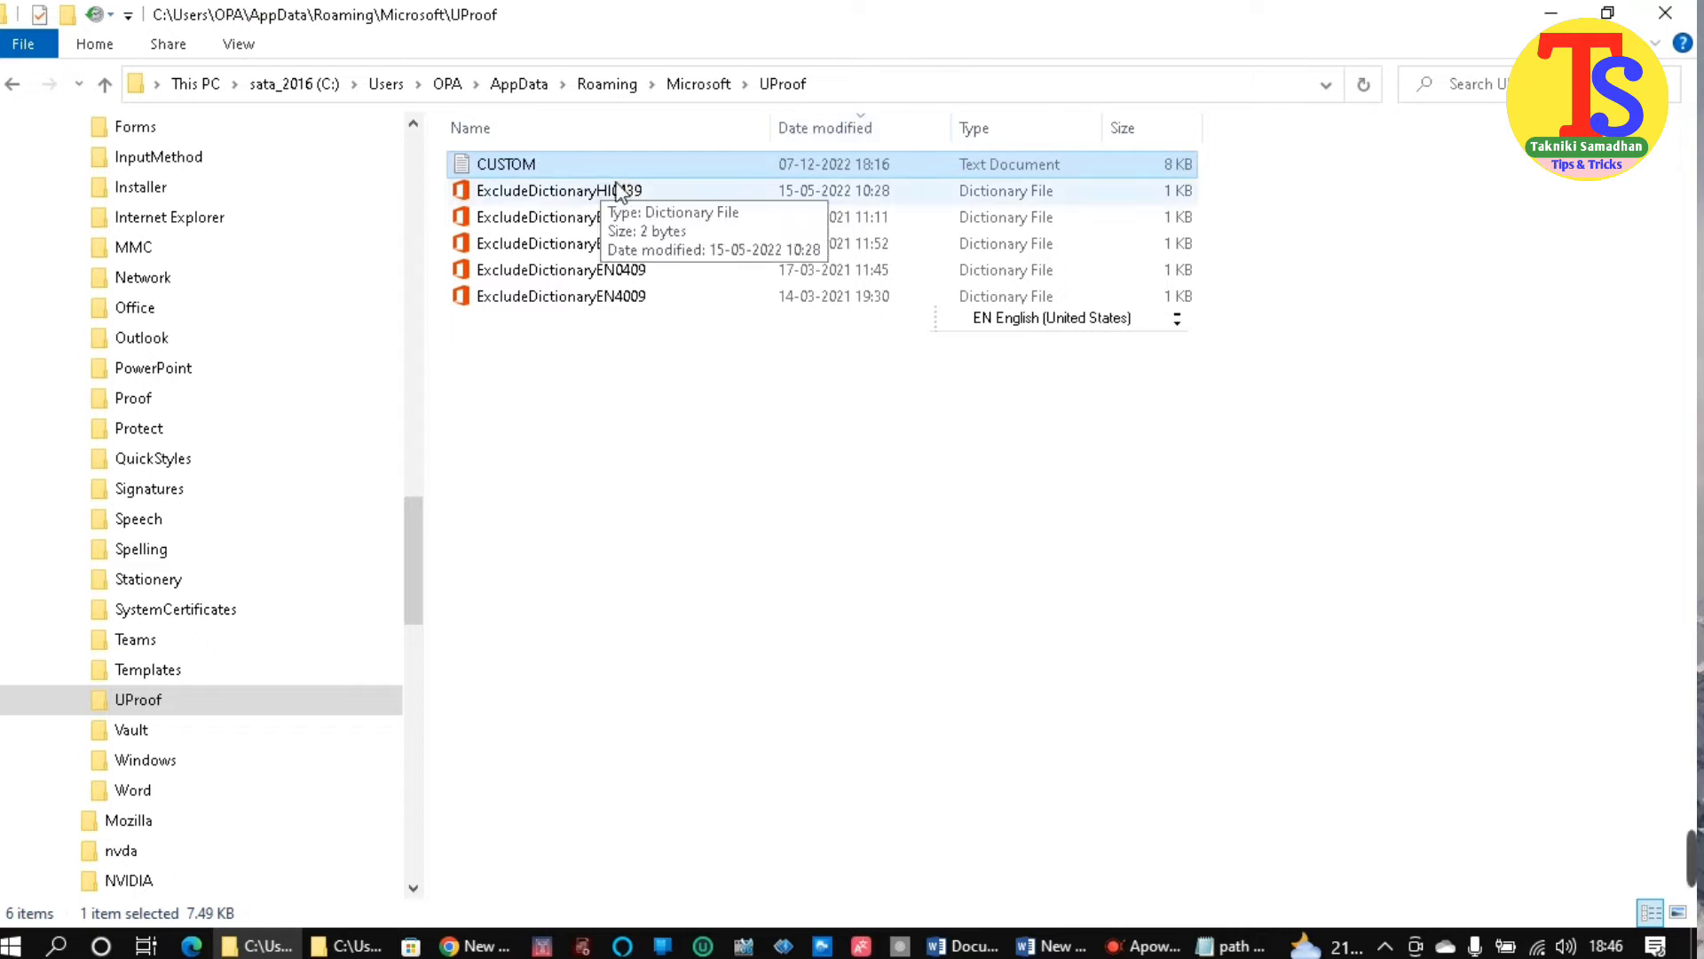
# - Show file name extensions again in the UProof folder and minimize its window
pyautogui.click(237, 44)
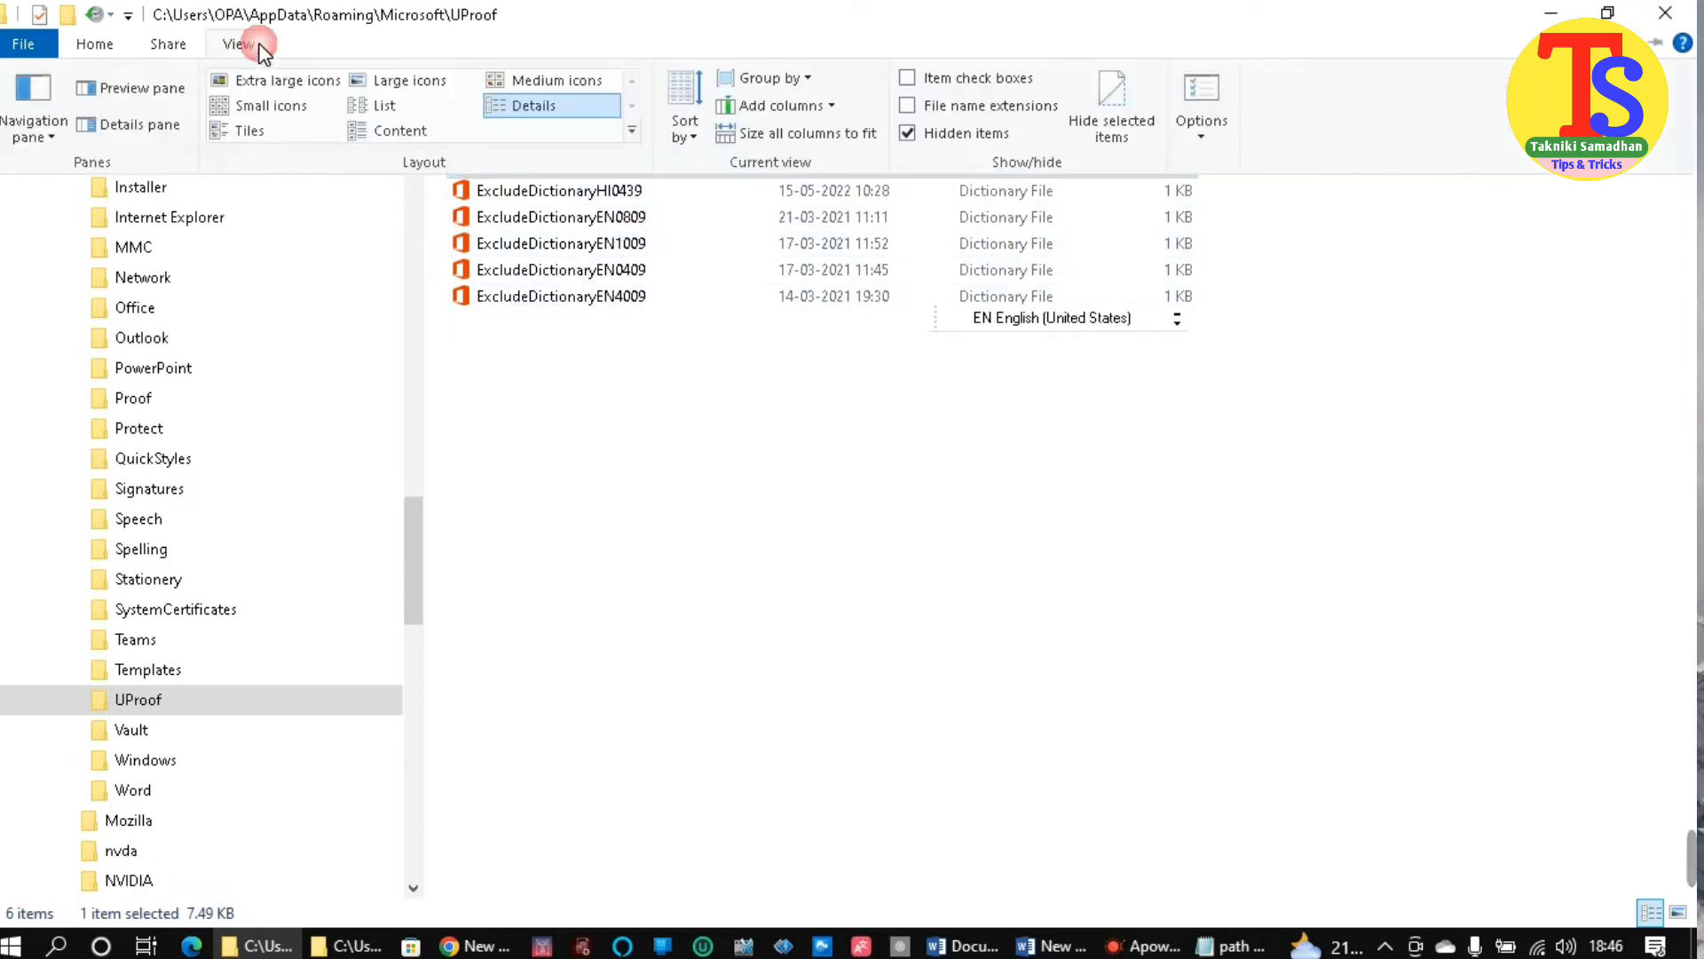
pyautogui.click(907, 105)
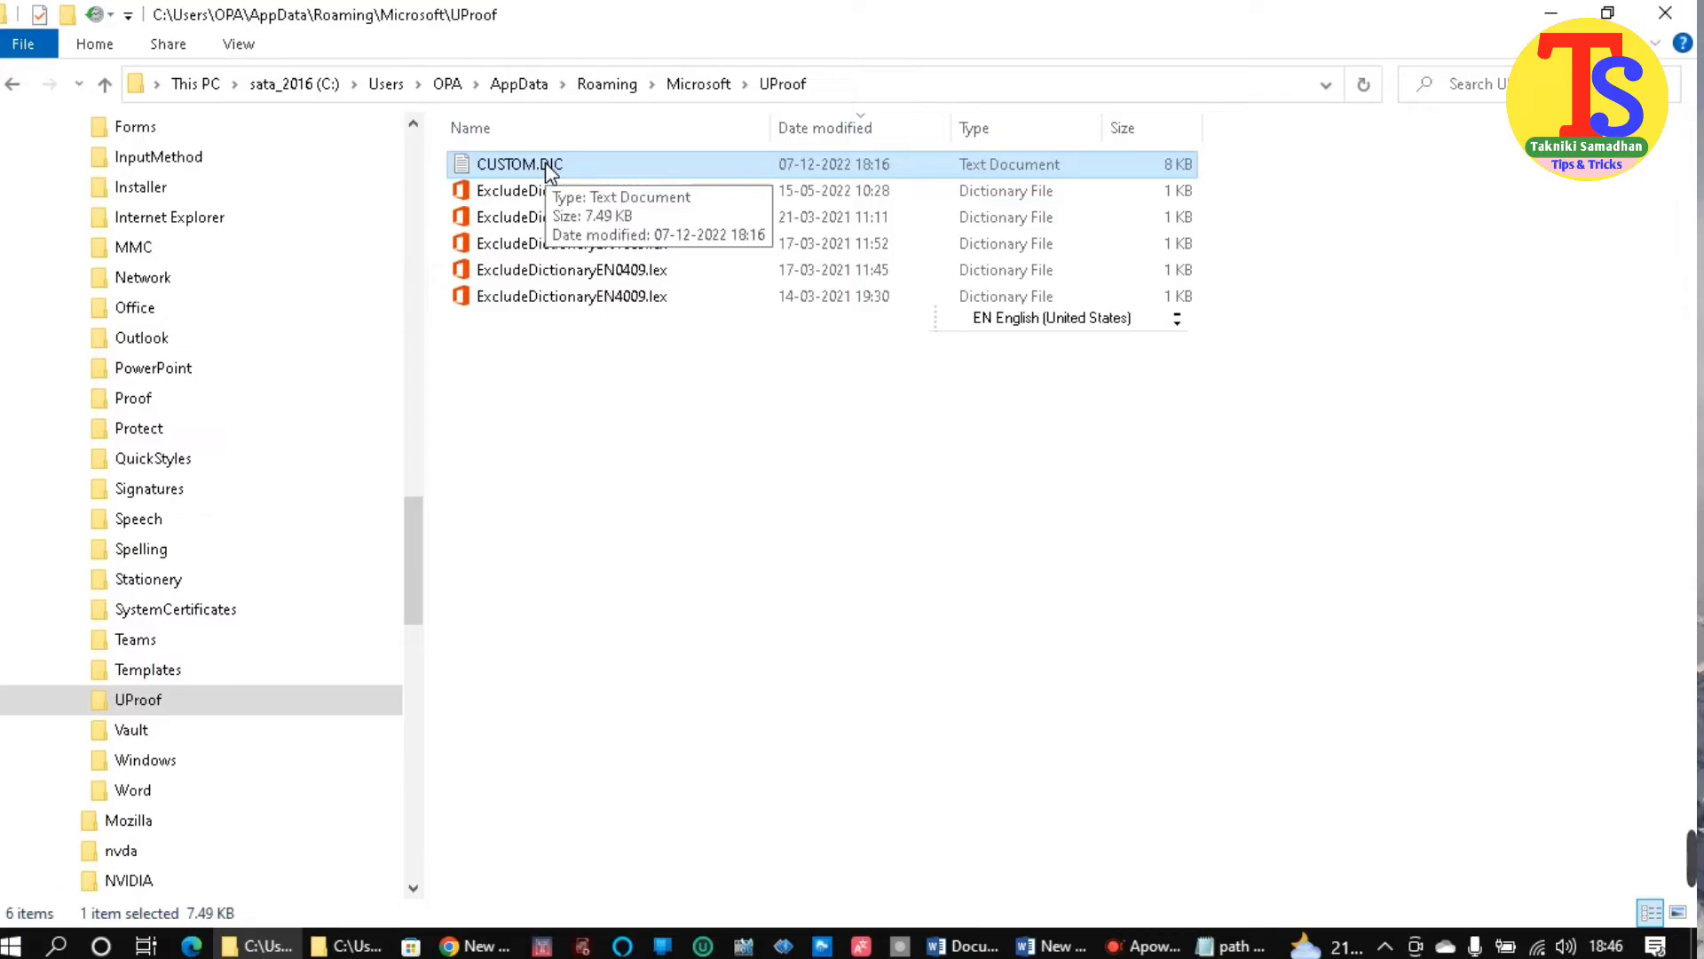
pyautogui.click(1550, 18)
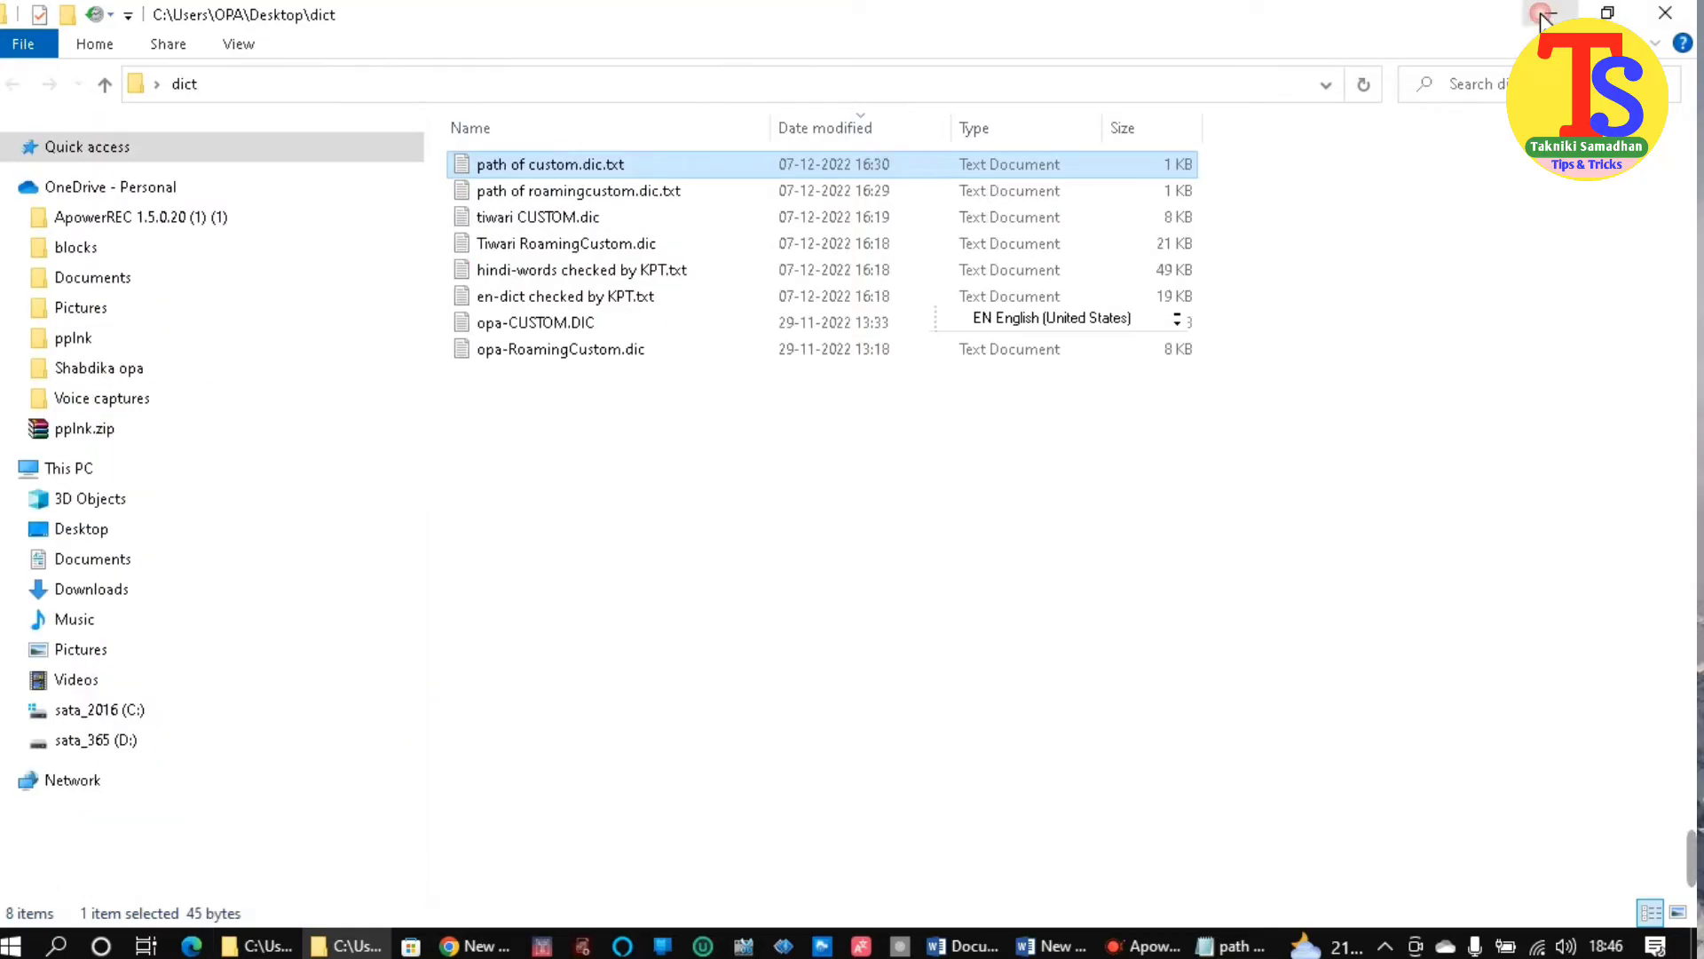
# - Open path of roamingcustom.dic.txt in the dict folder to read the RoamingCustom.dic path, and return to the dict folder window
pyautogui.doubleClick(668, 188)
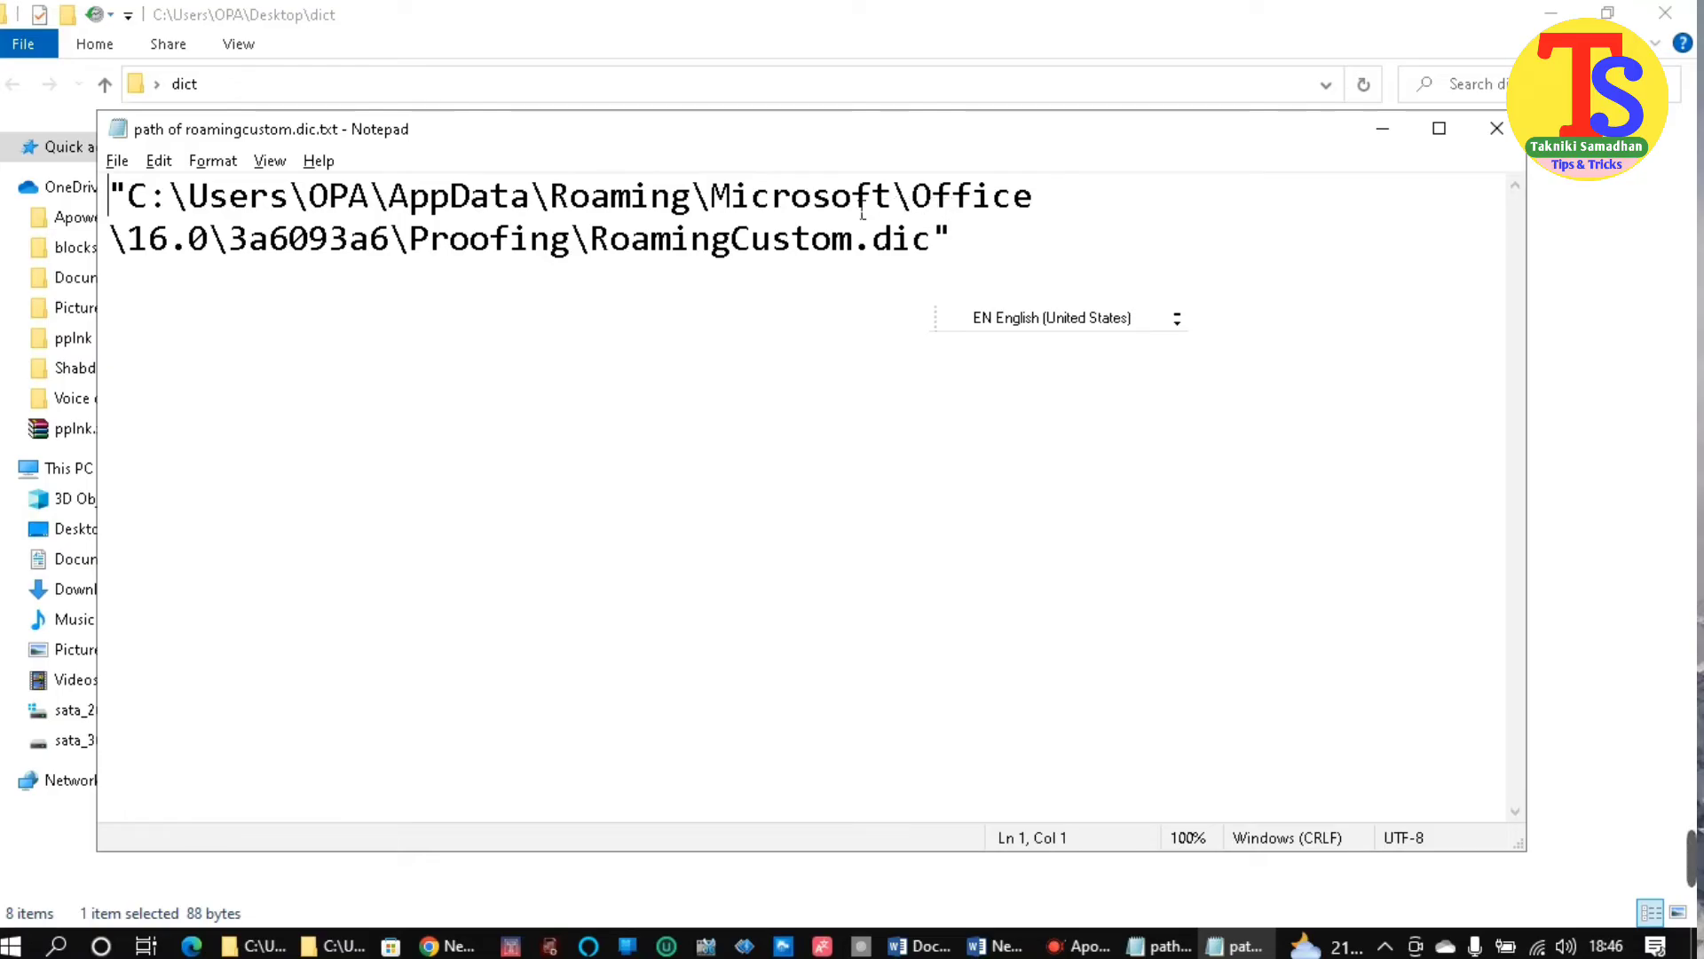
pyautogui.click(554, 881)
pyautogui.click(554, 880)
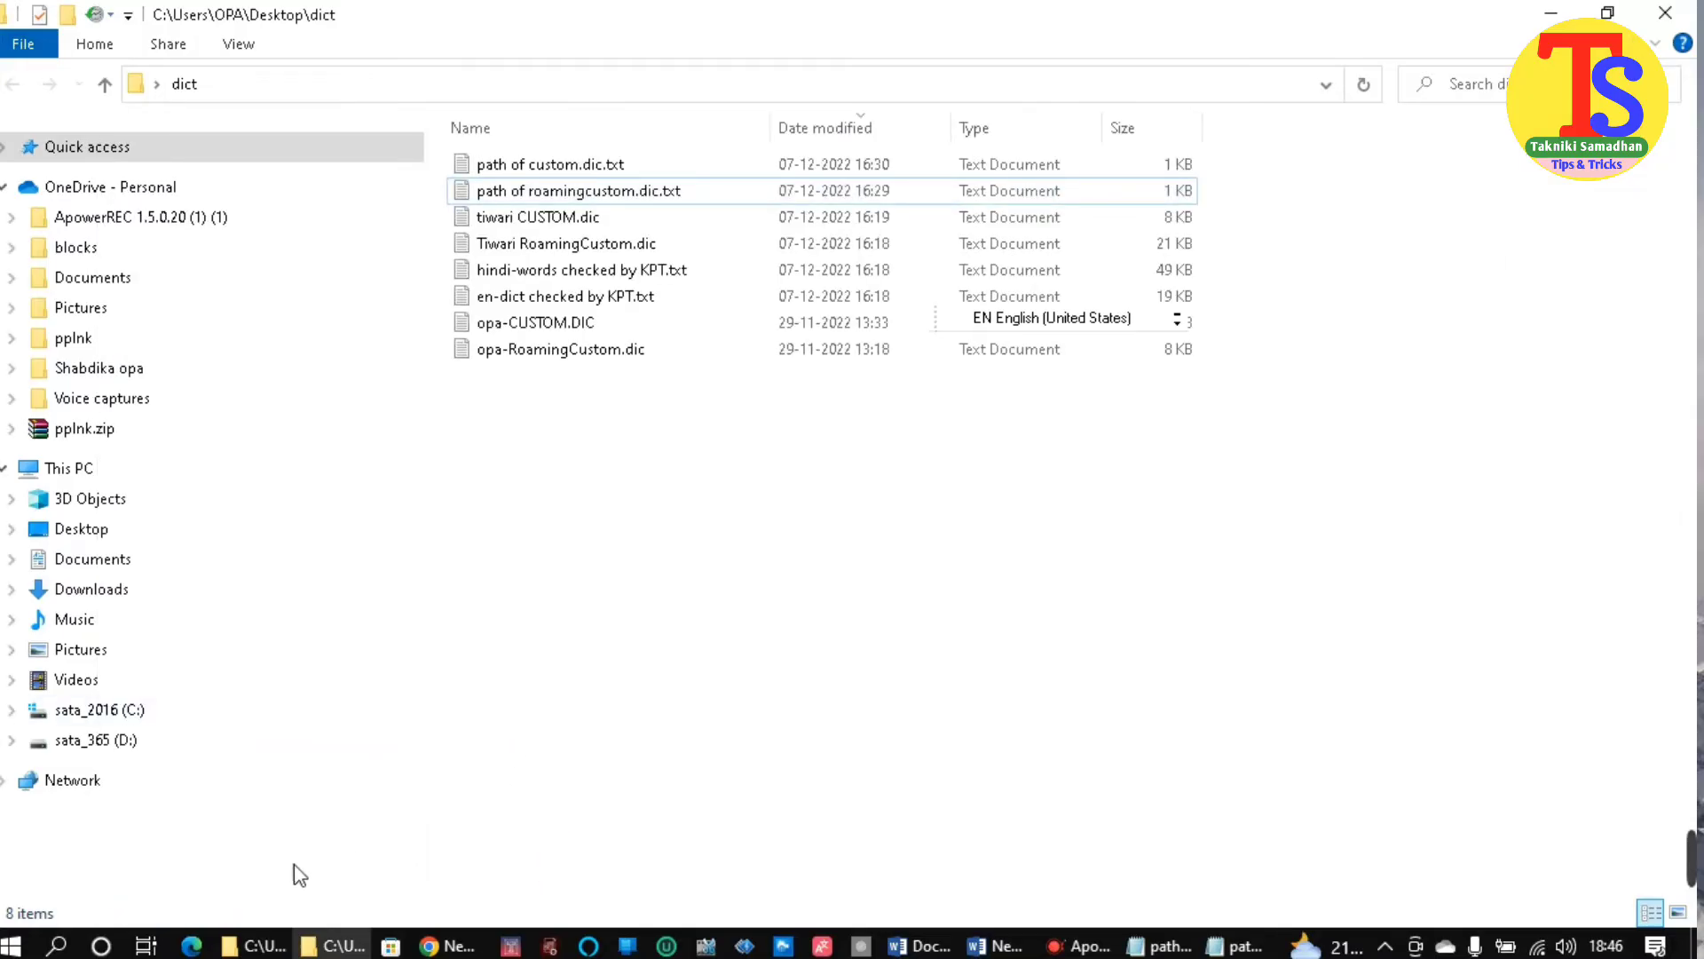
# - Switch to the UProof folder window and browse from its parent Microsoft folder to Office\16.0\3a6093a6\Proofing
pyautogui.click(262, 948)
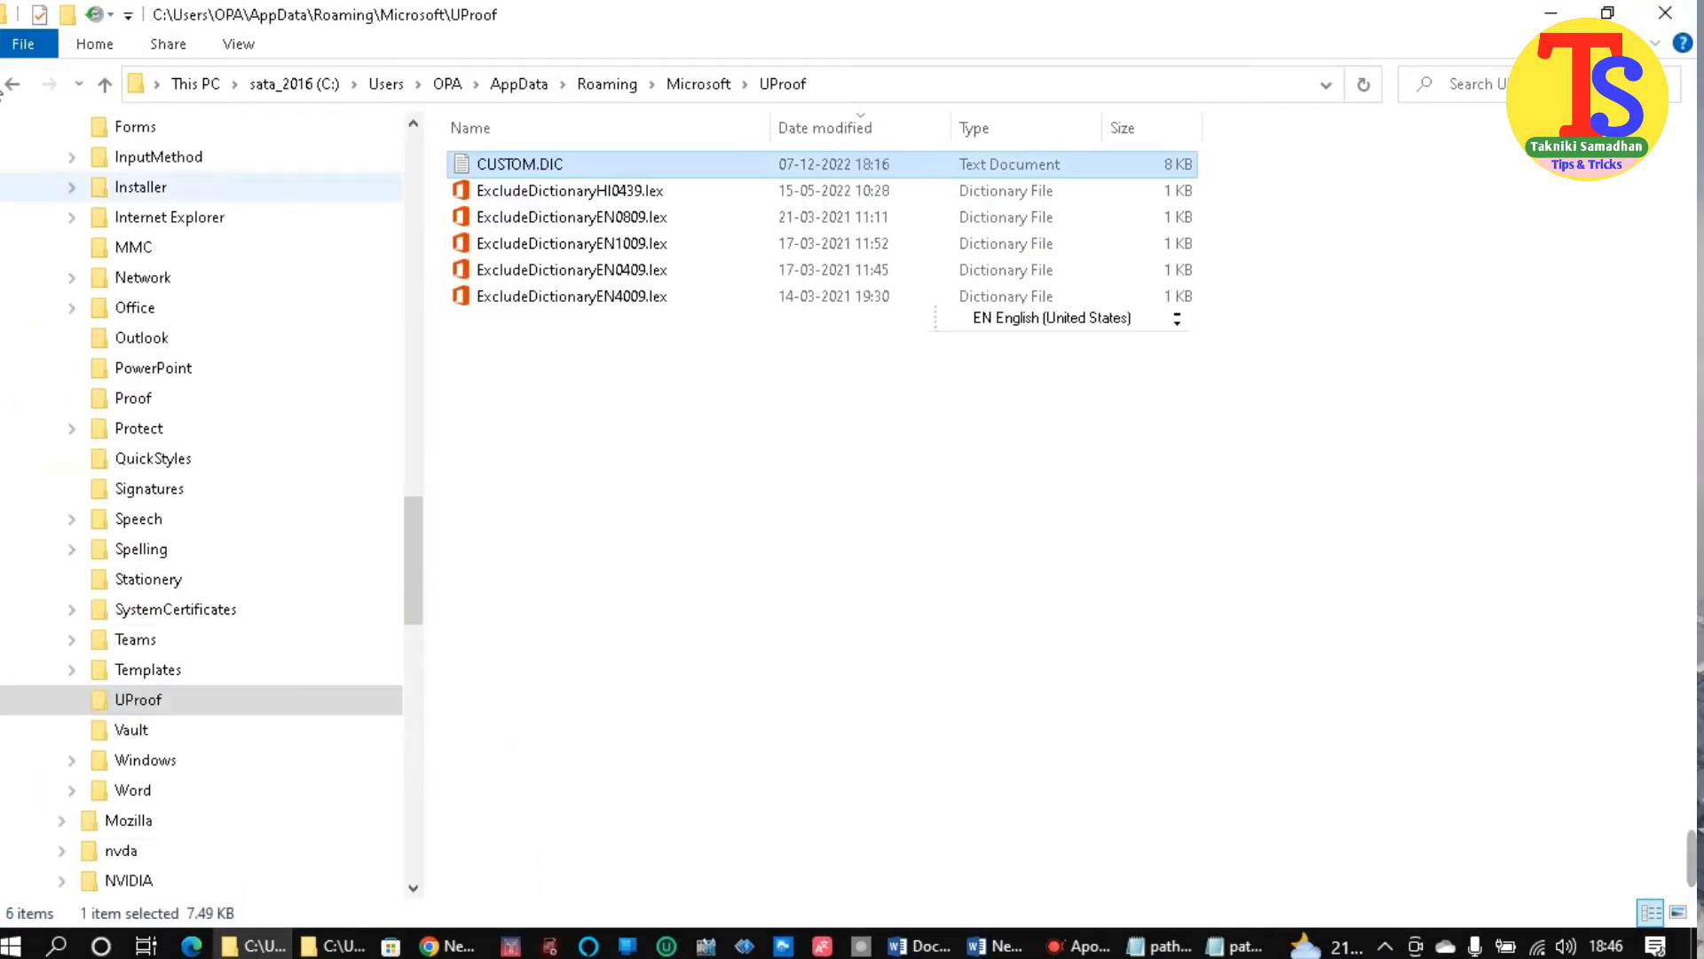
pyautogui.click(105, 84)
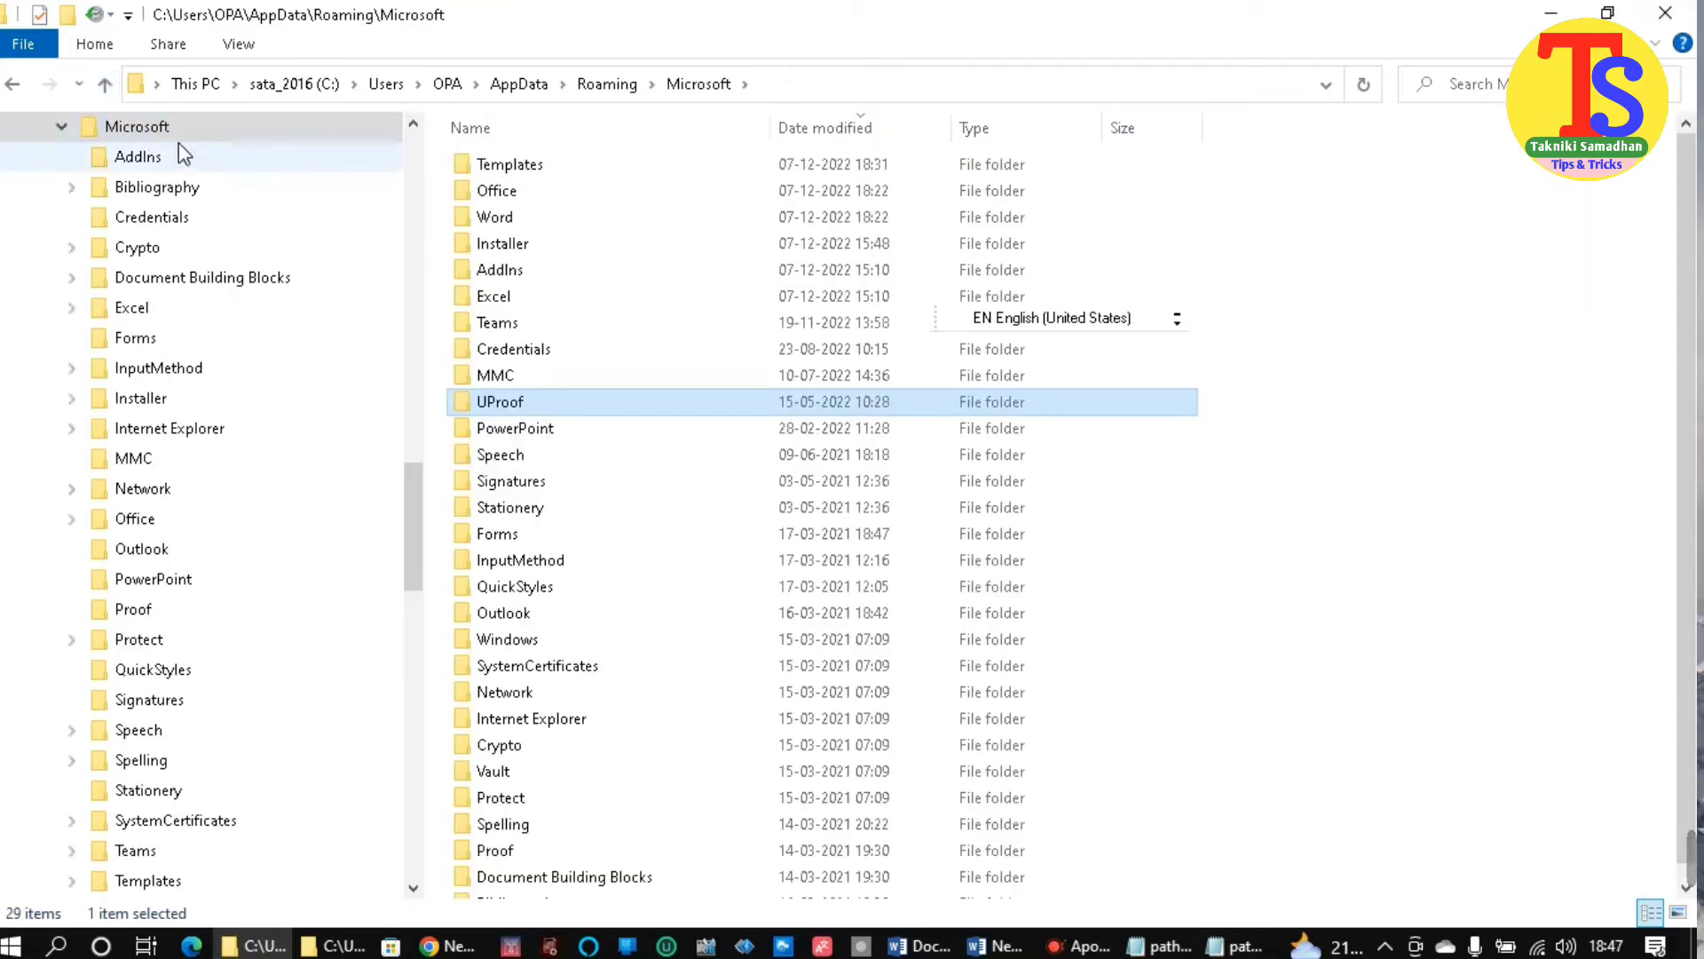
pyautogui.click(69, 518)
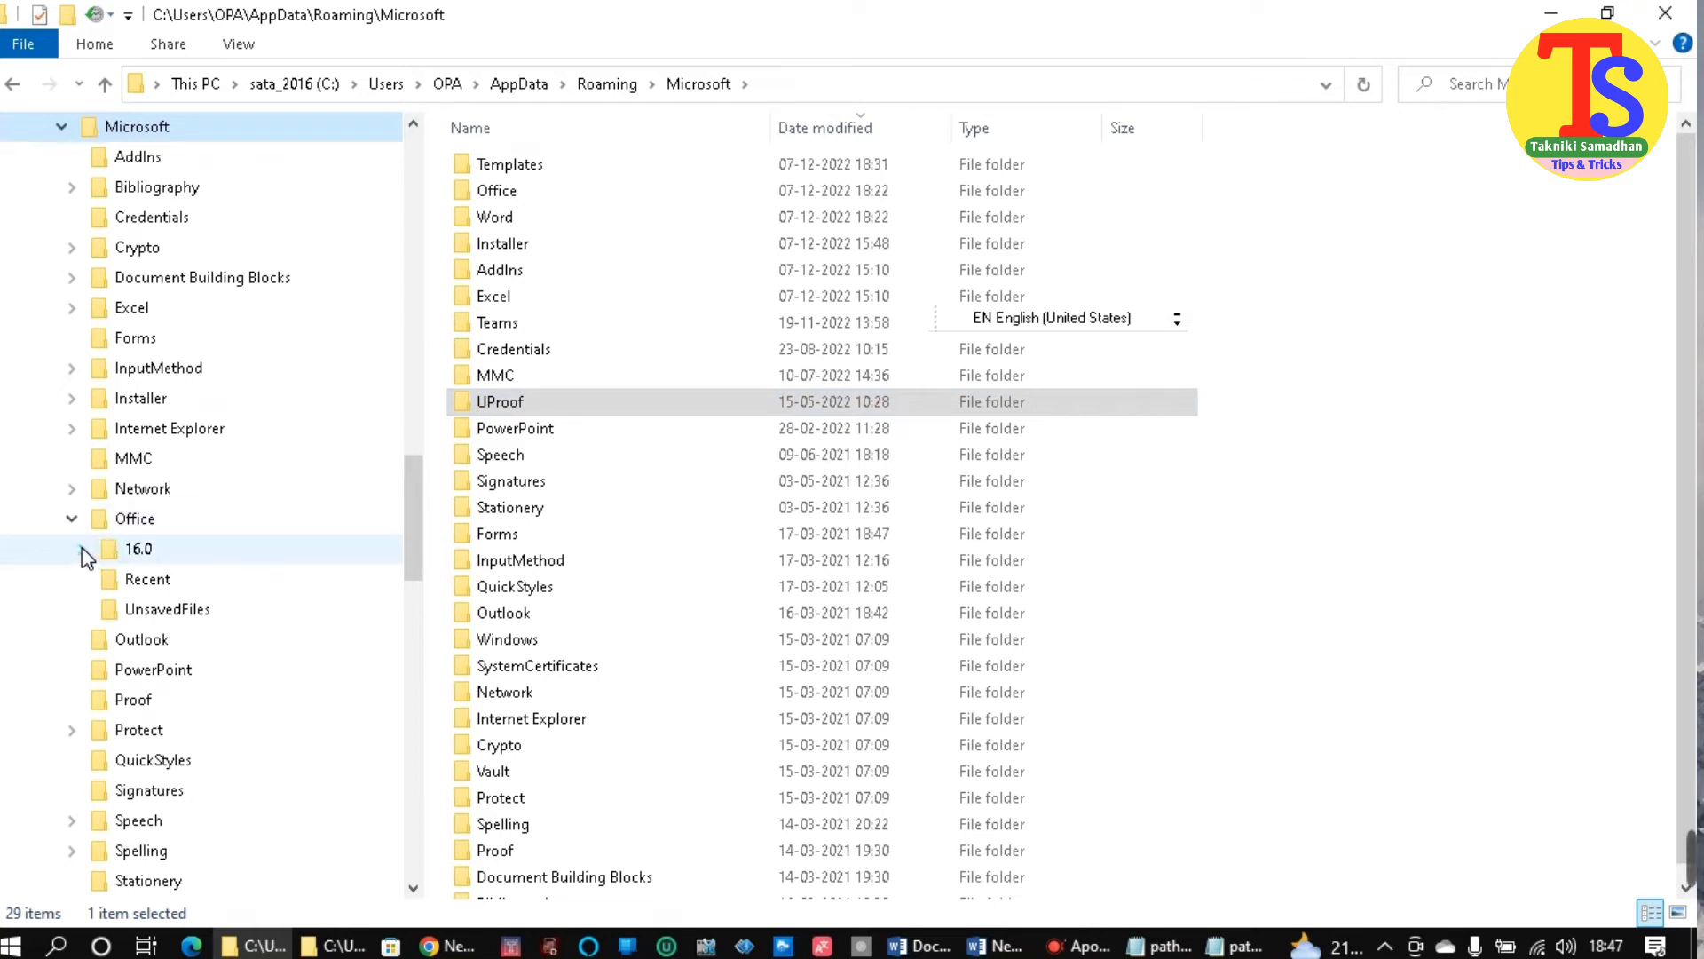
pyautogui.click(82, 548)
pyautogui.click(128, 549)
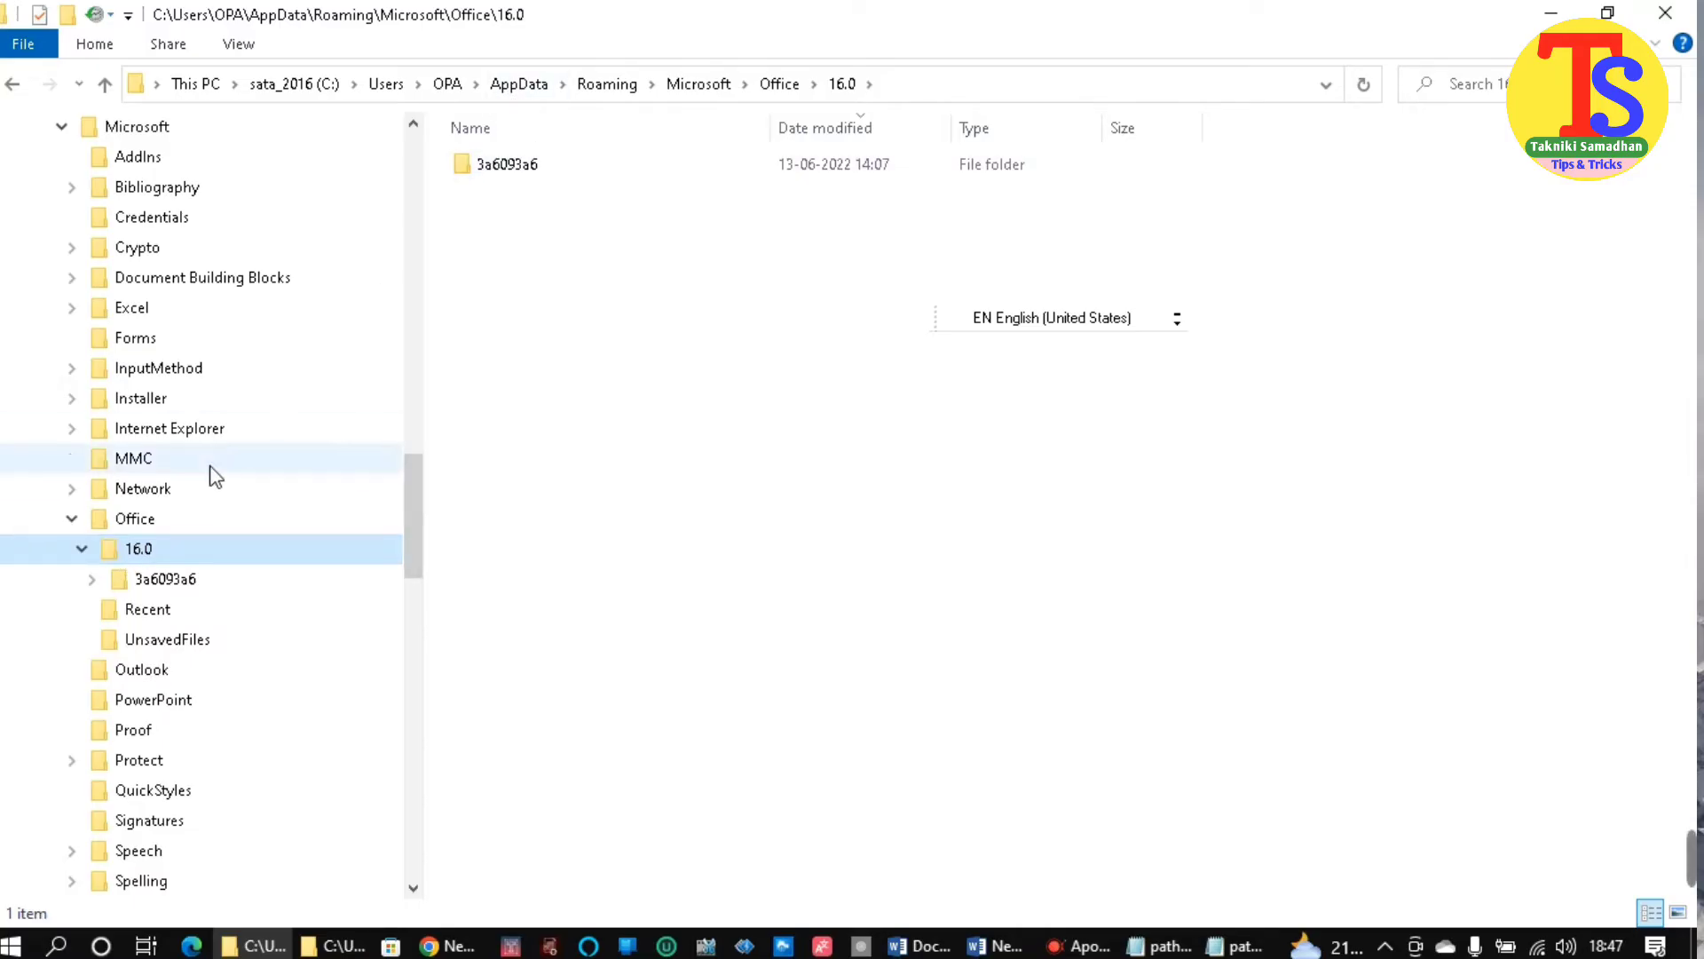
pyautogui.click(94, 578)
pyautogui.click(160, 579)
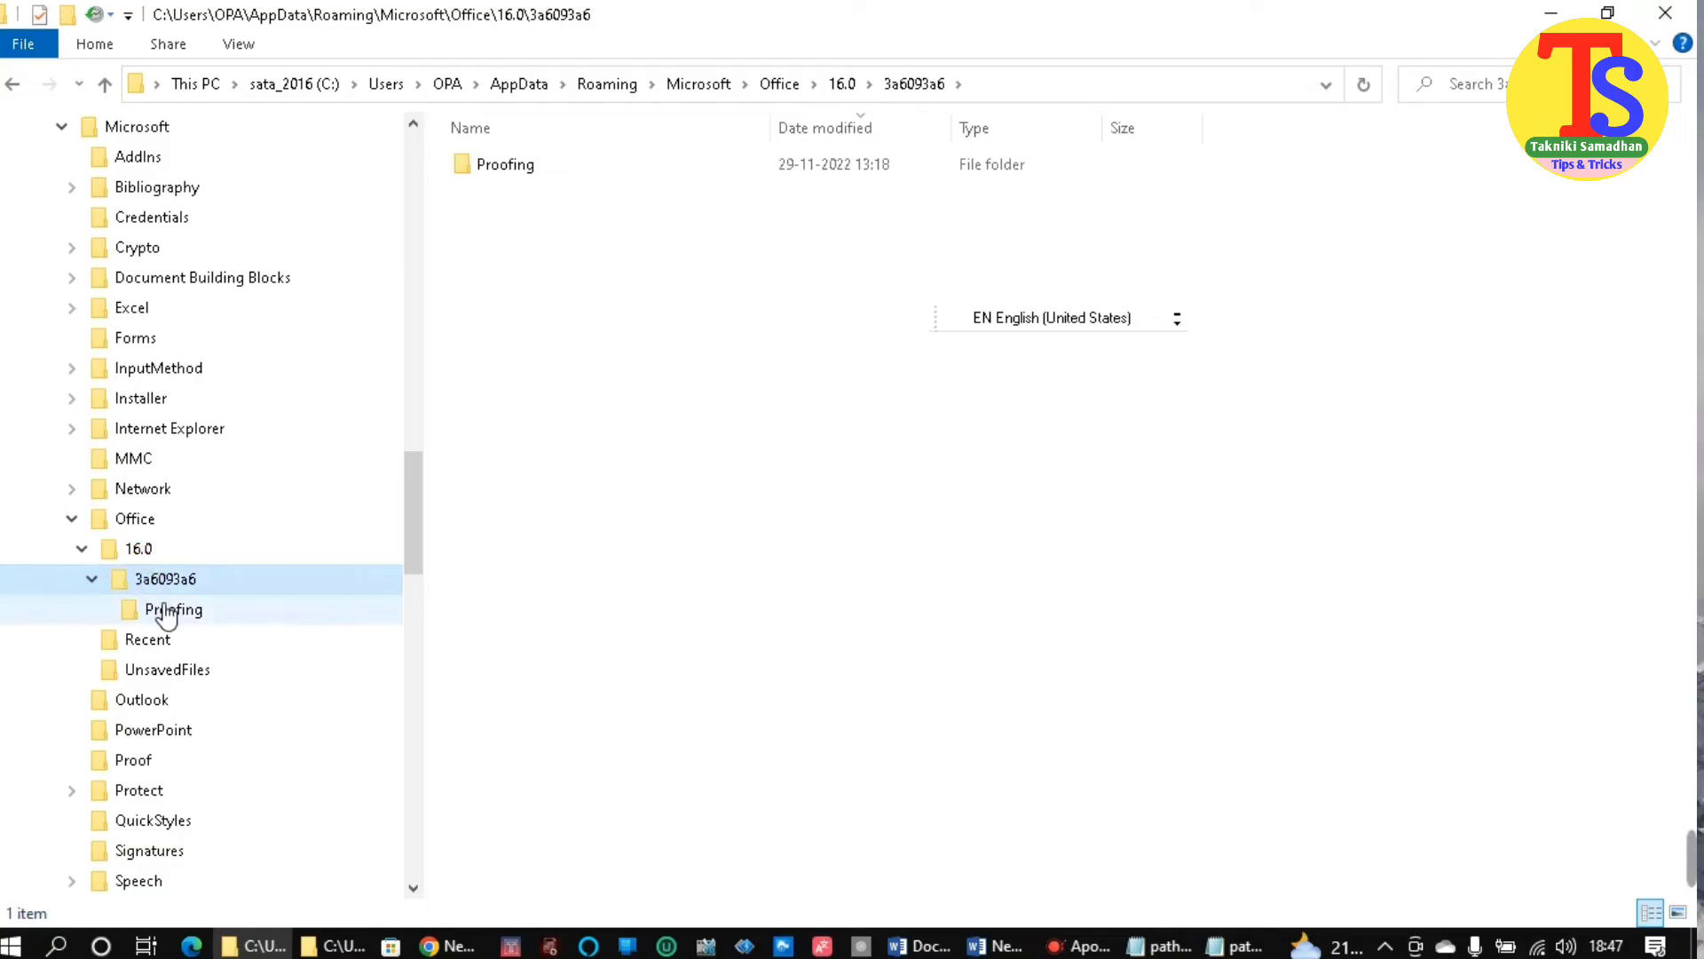
pyautogui.click(169, 611)
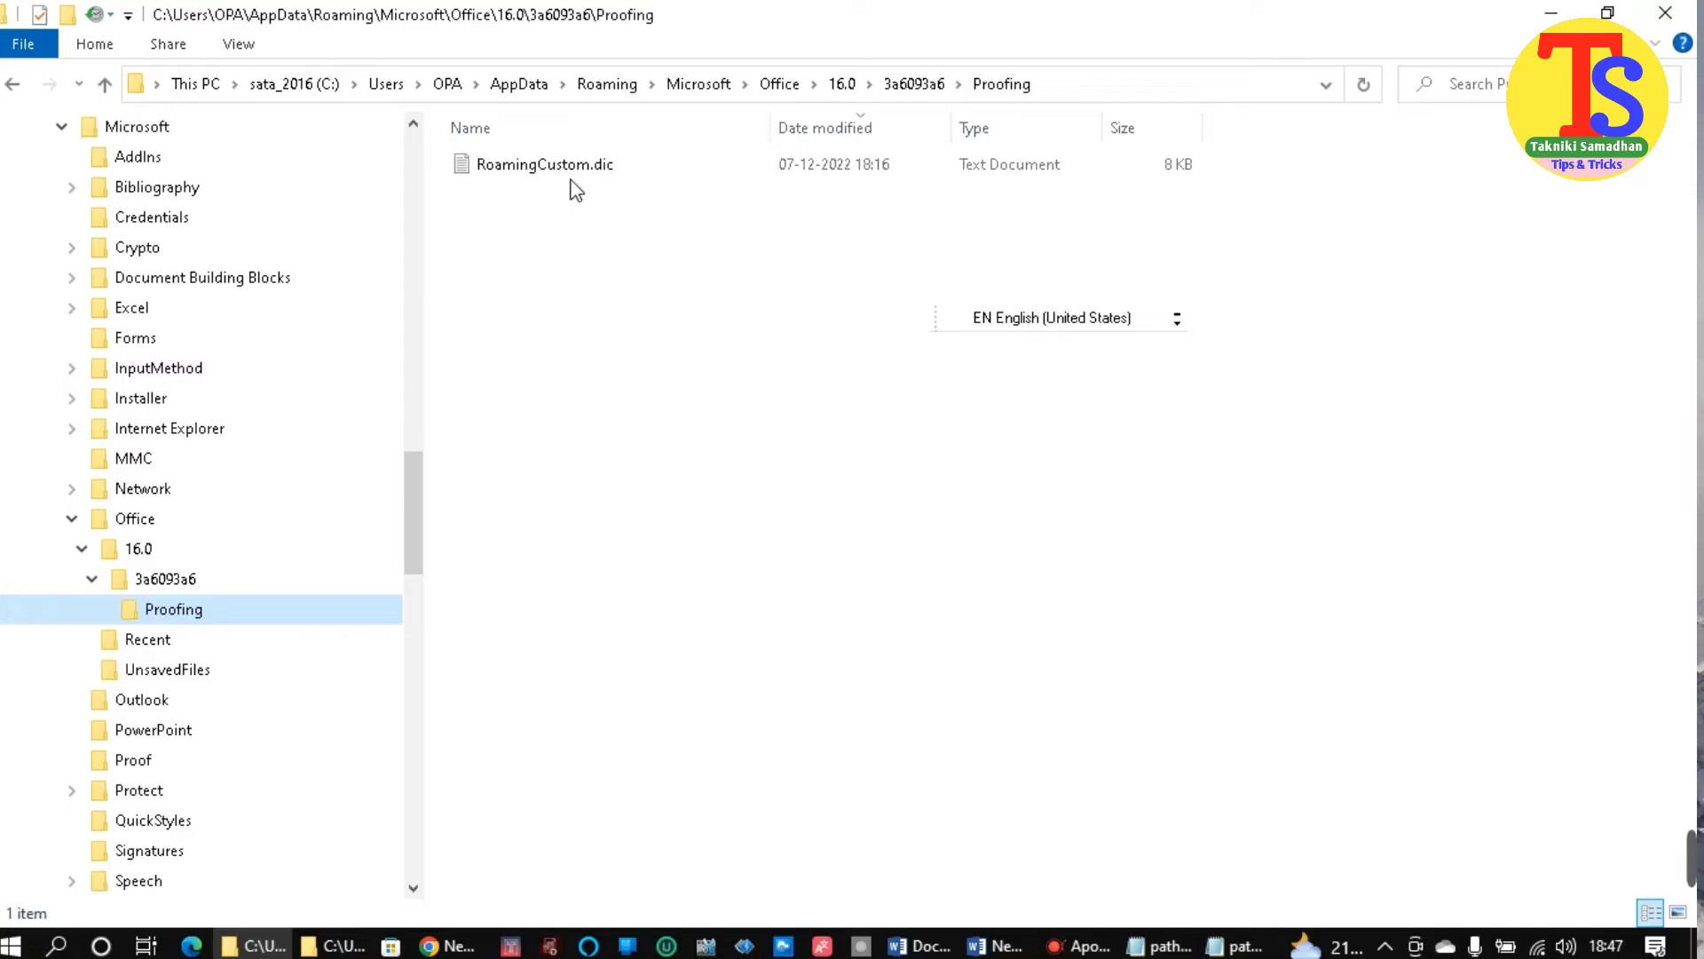
# - Open RoamingCustom.dic with Notepad, review its word list, then close the file and minimize the Proofing folder window
pyautogui.click(523, 168)
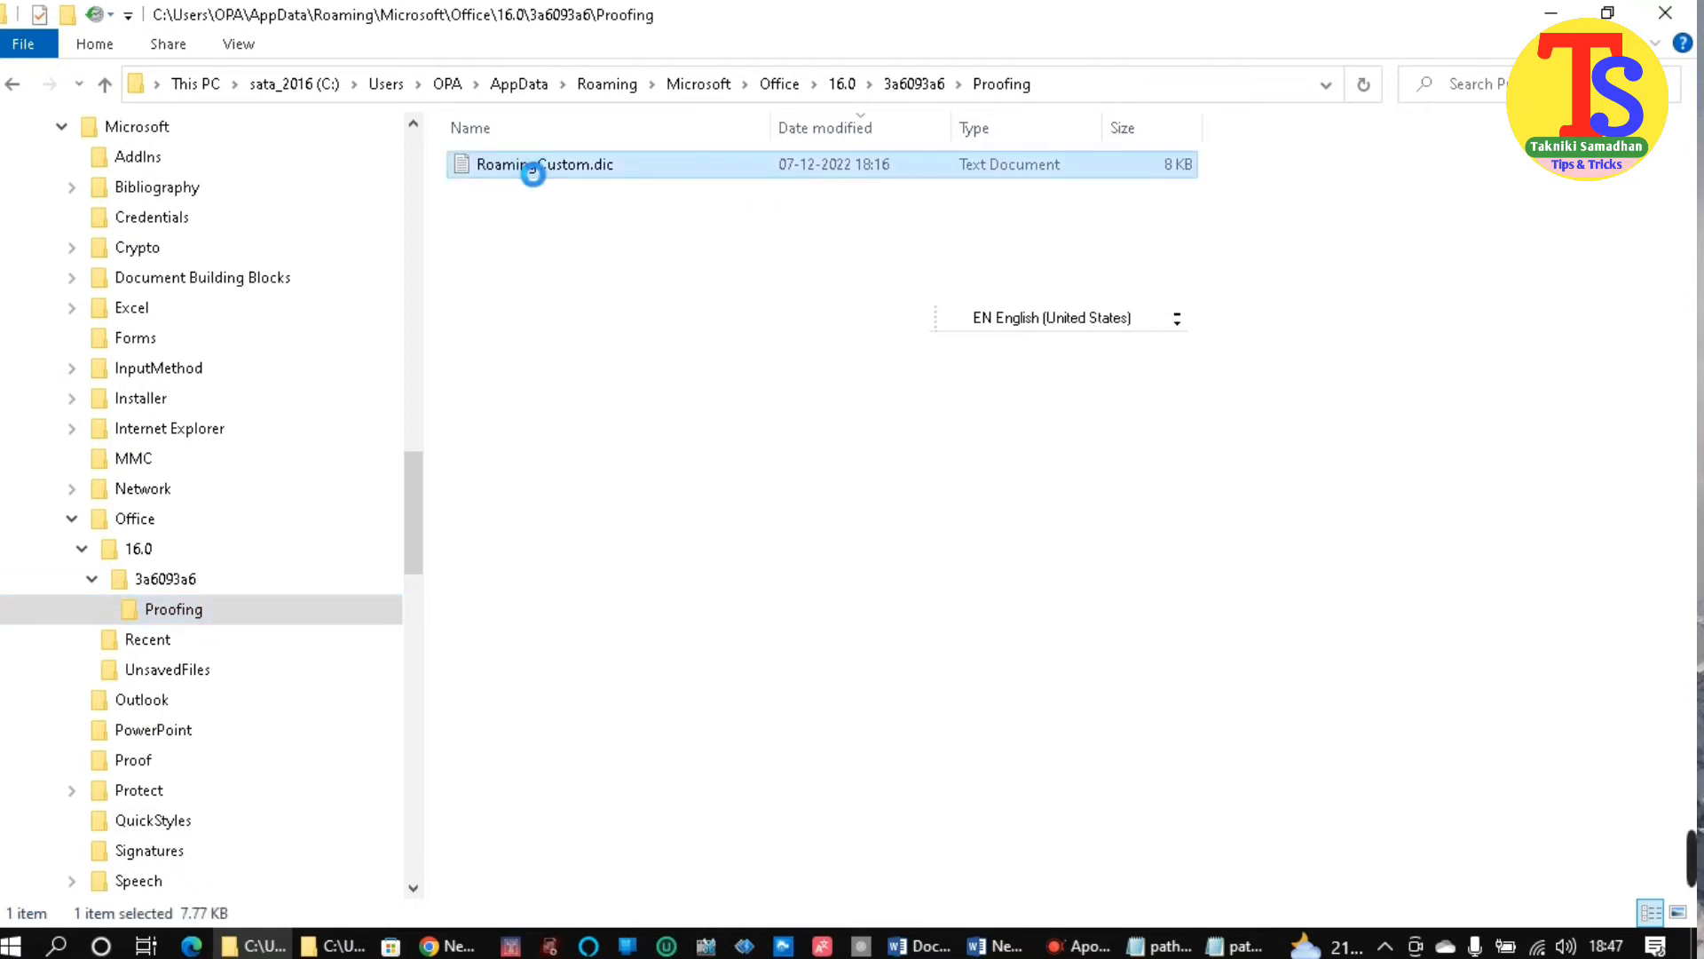
pyautogui.rightClick(519, 161)
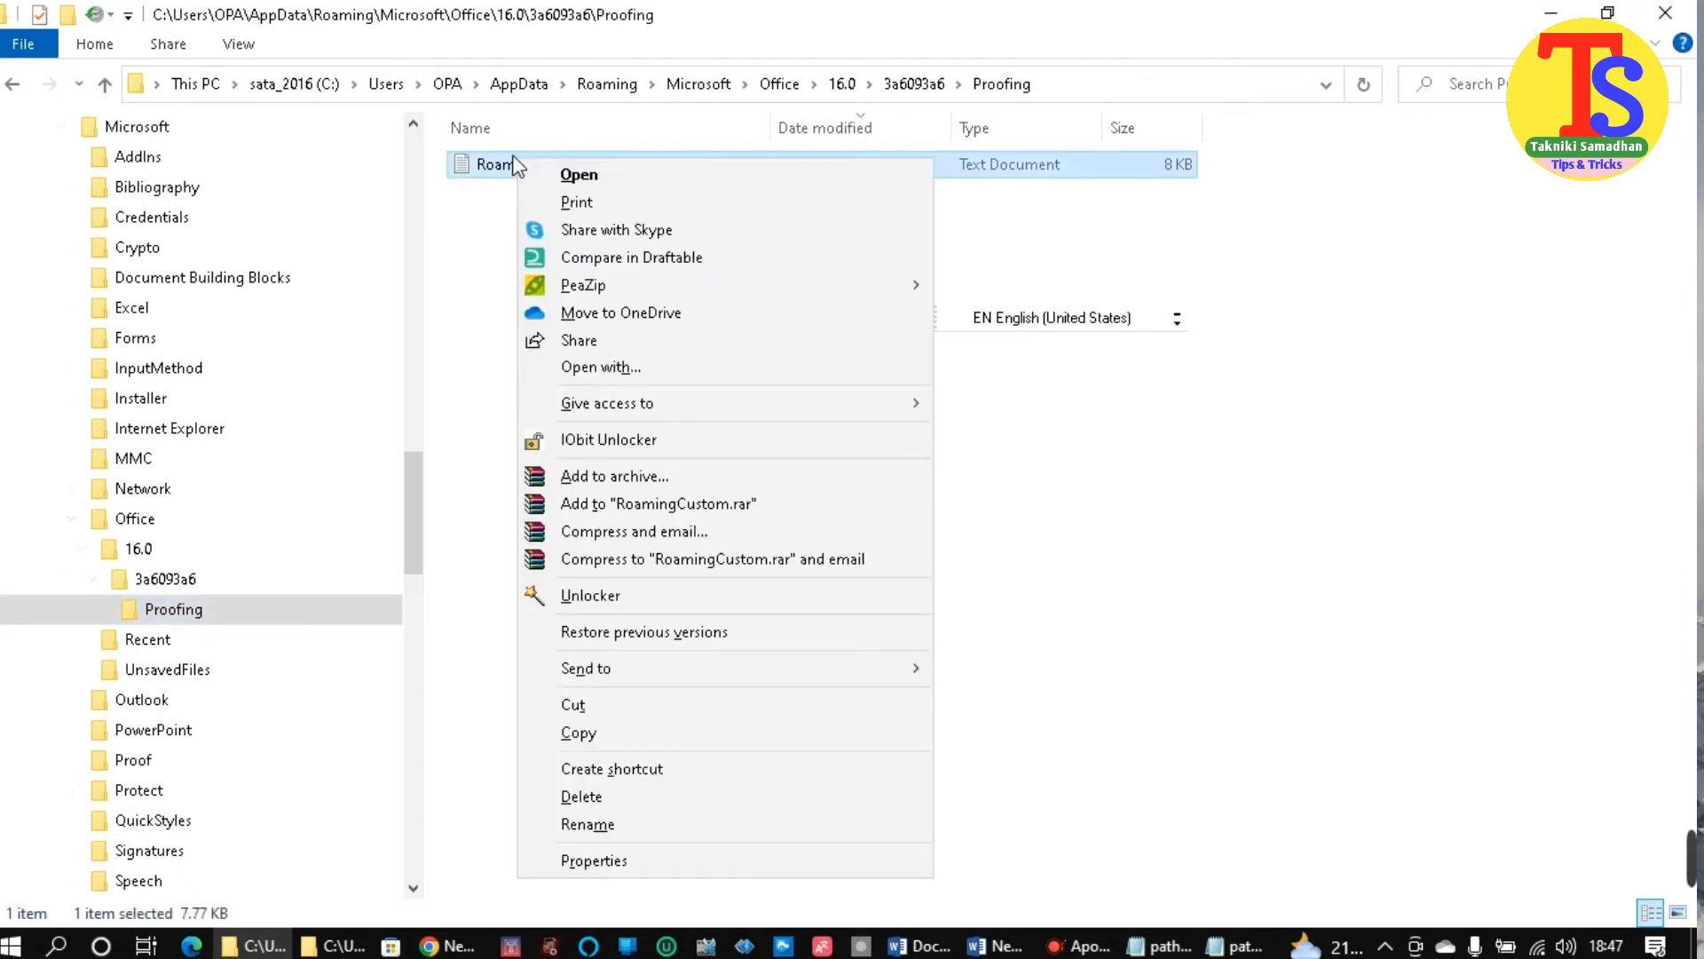
pyautogui.click(644, 366)
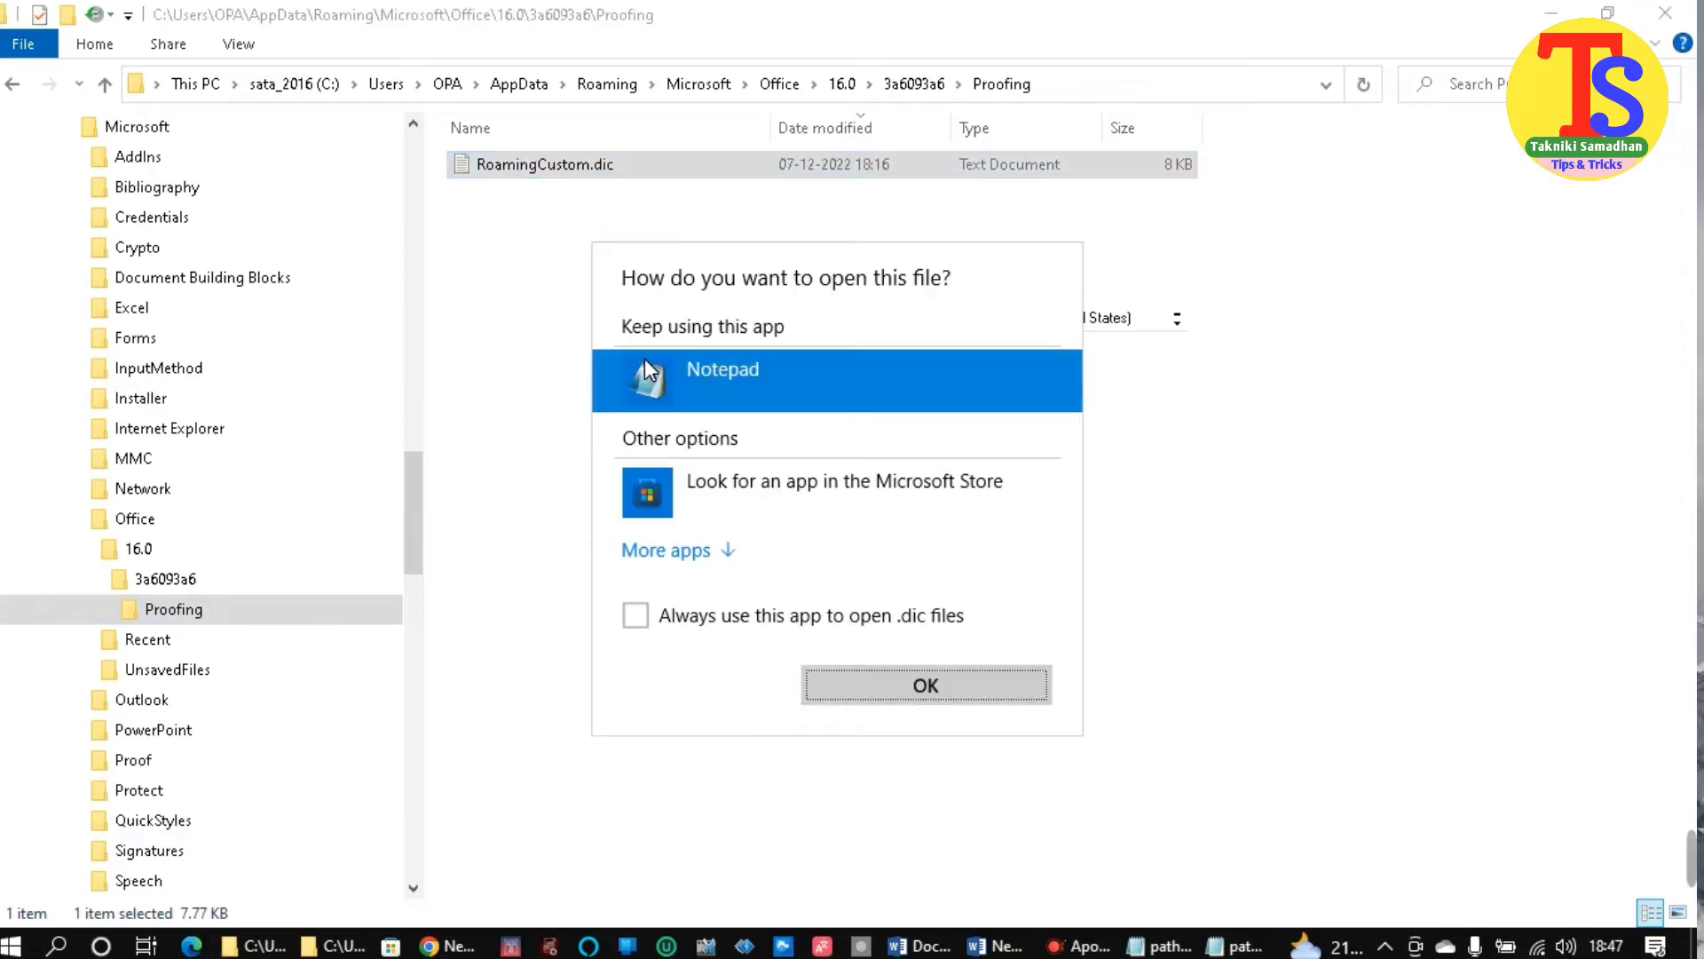
pyautogui.click(912, 692)
pyautogui.moveTo(1515, 206); pyautogui.dragTo(1582, 178)
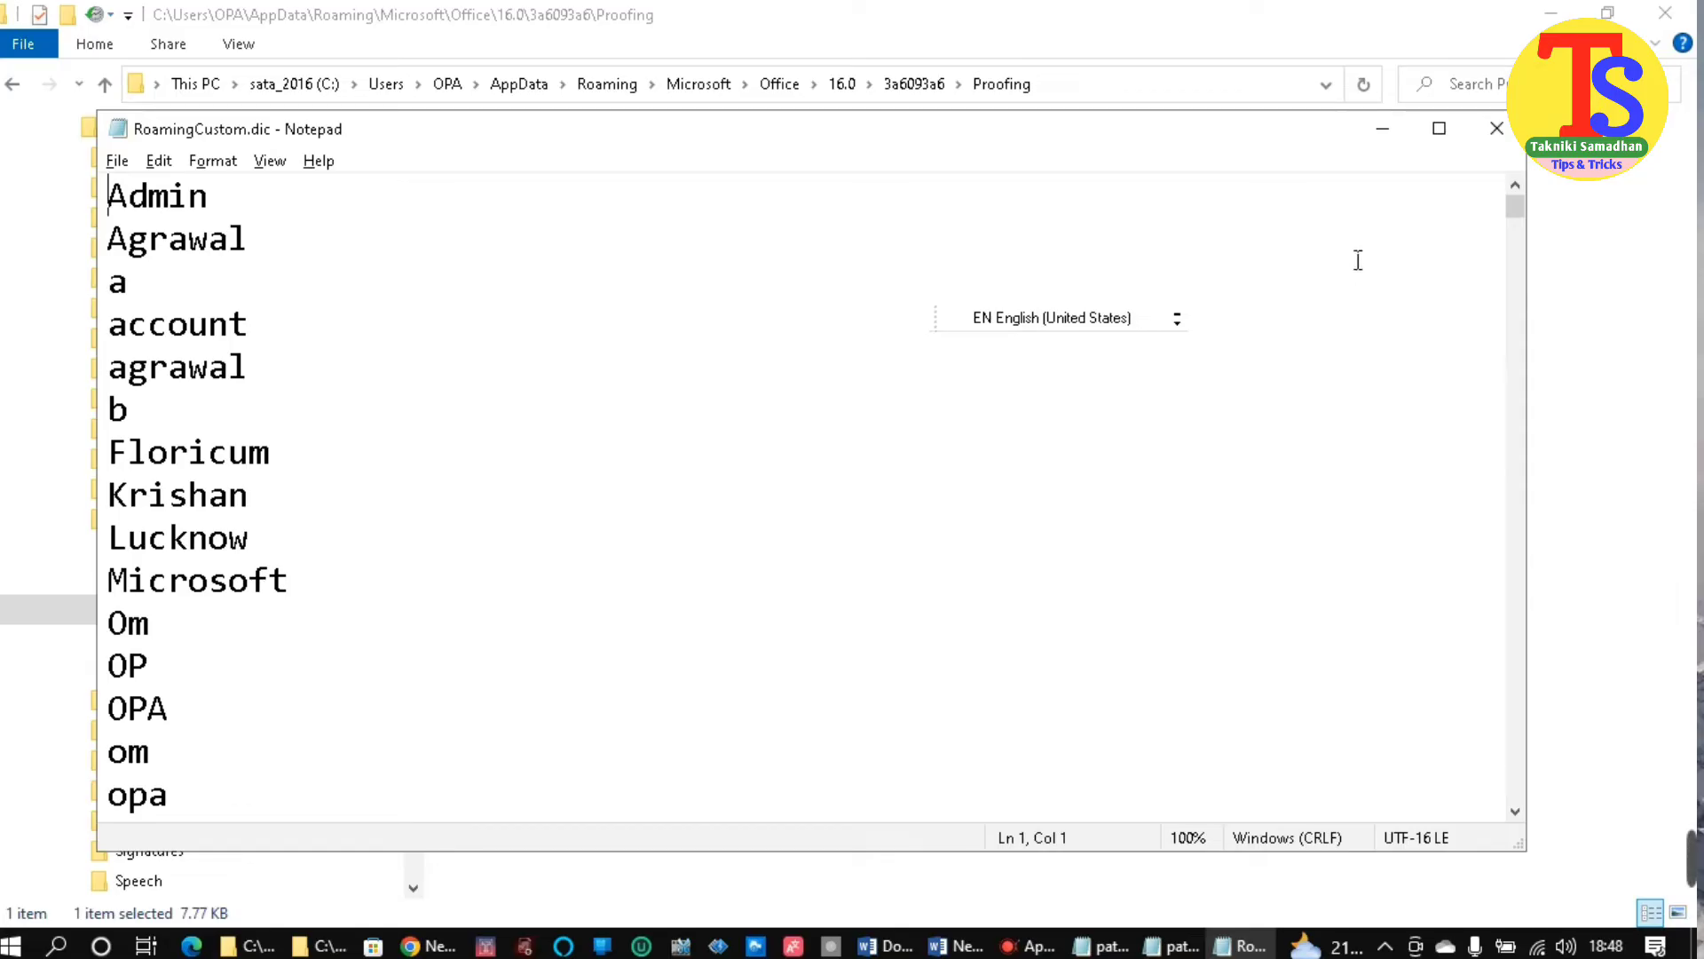
pyautogui.moveTo(1515, 220); pyautogui.dragTo(1557, 201)
pyautogui.click(1494, 135)
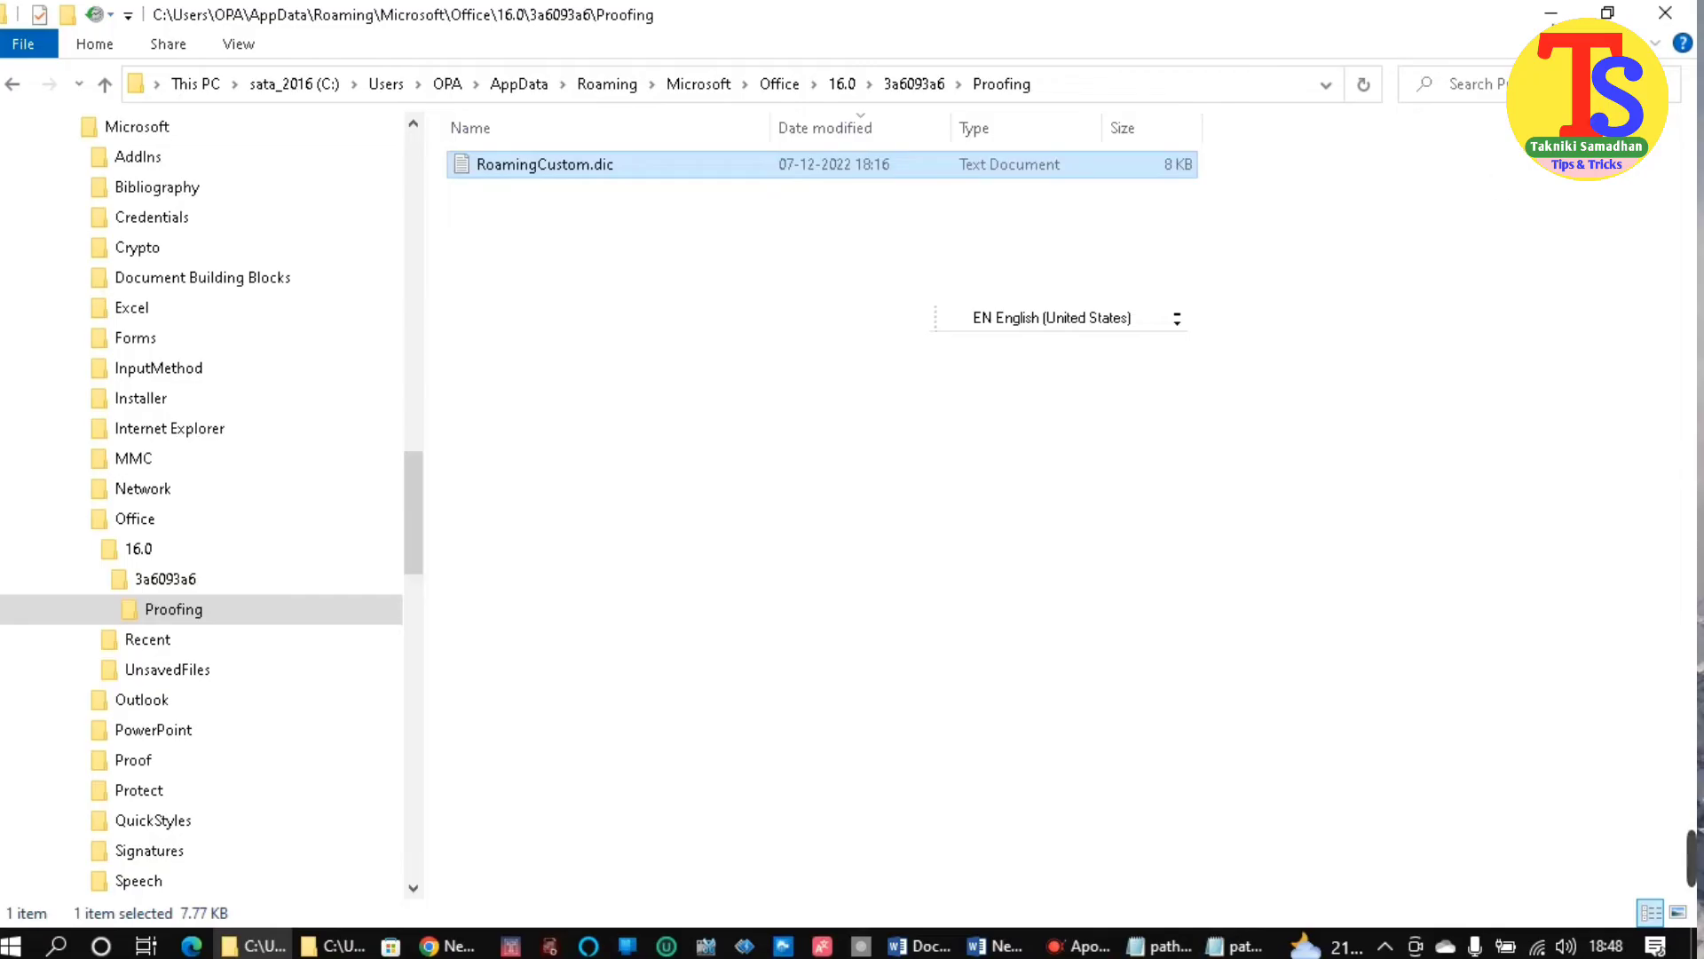
pyautogui.click(1552, 16)
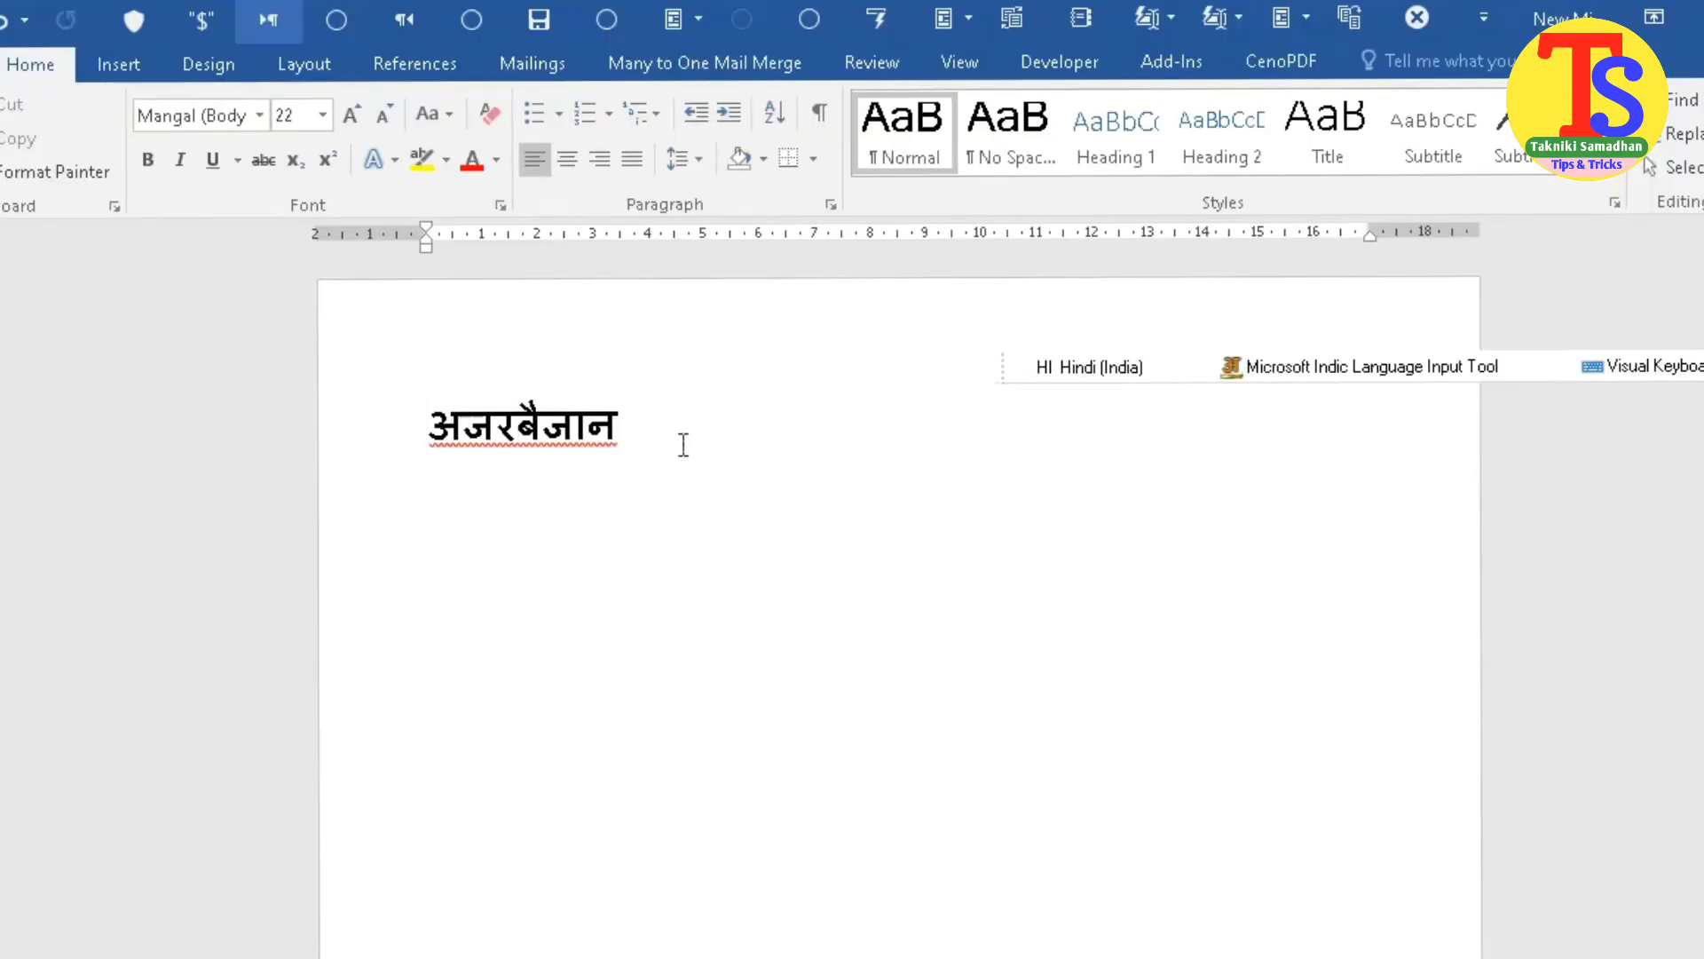
# - Inspect the spelling options for the flagged Hindi word अजरबैजान in the Word document without choosing any
pyautogui.click(675, 442)
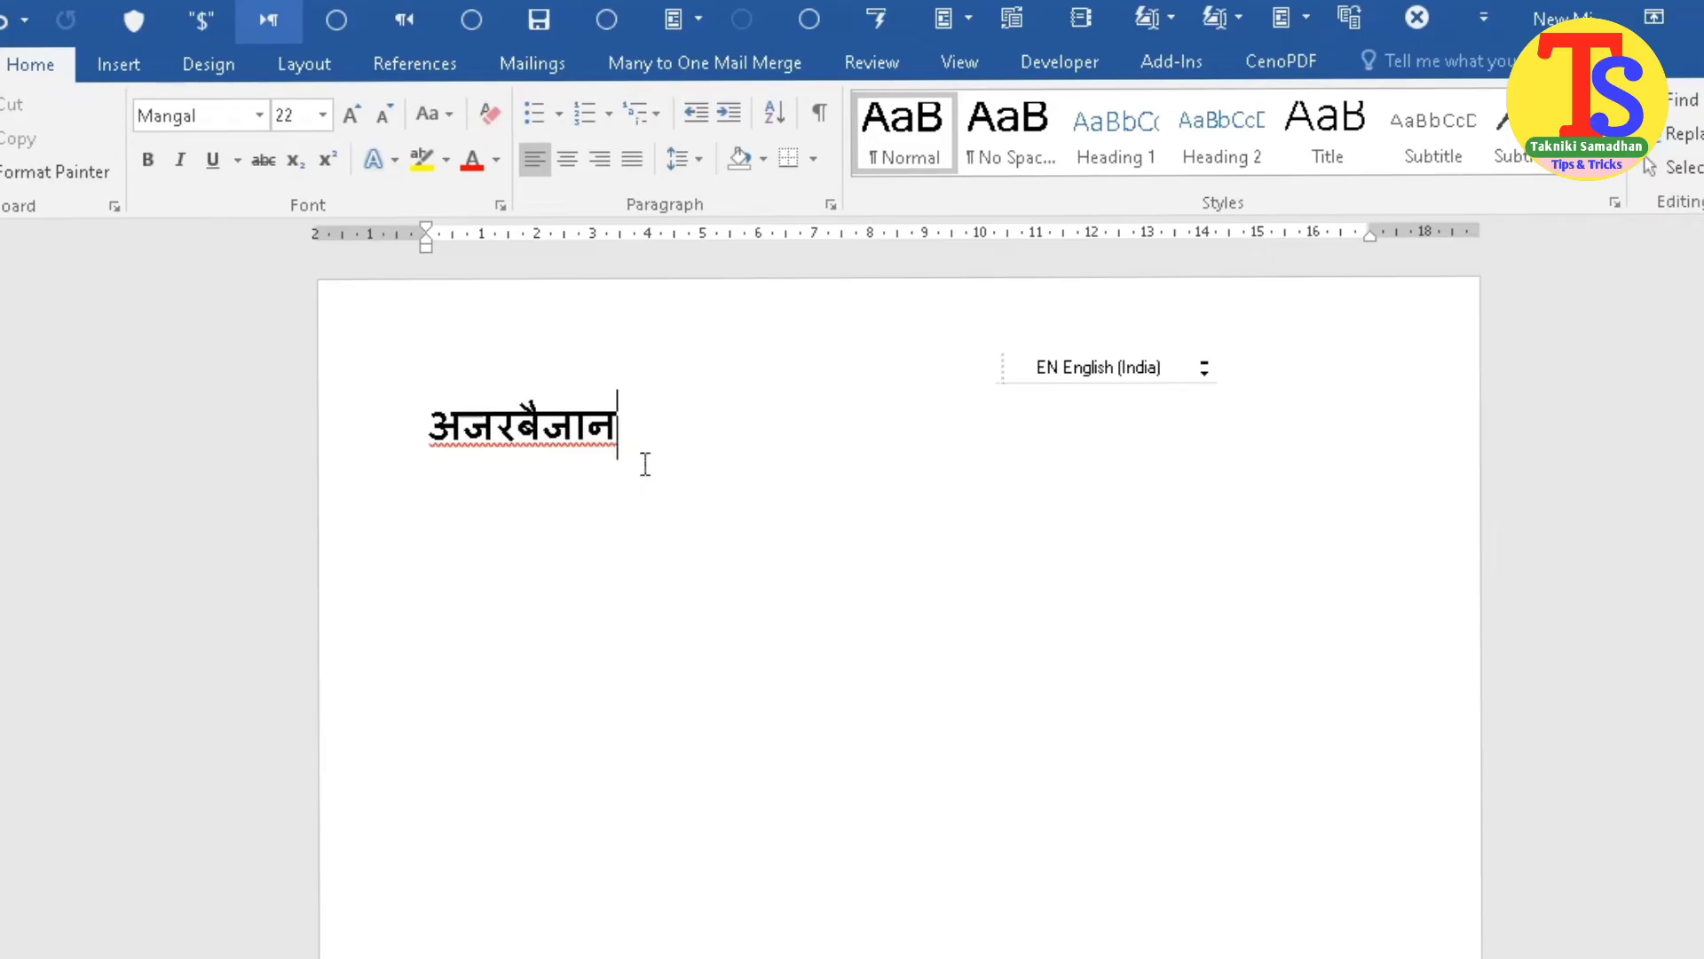
pyautogui.rightClick(532, 431)
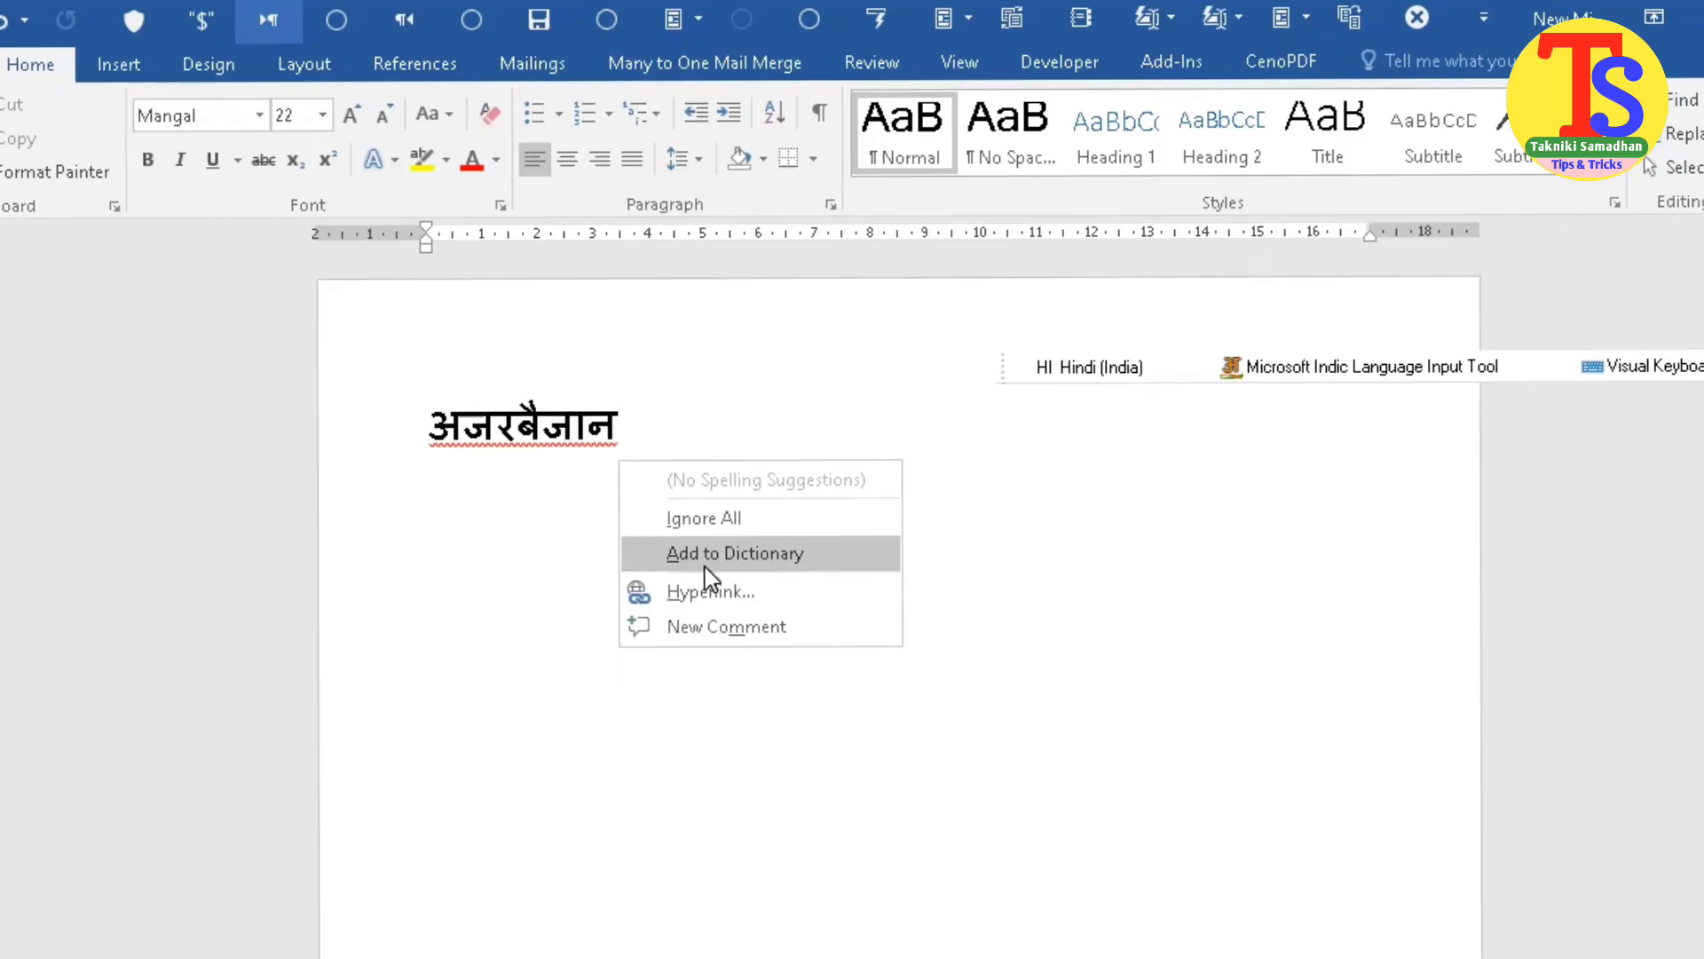
pyautogui.click(551, 433)
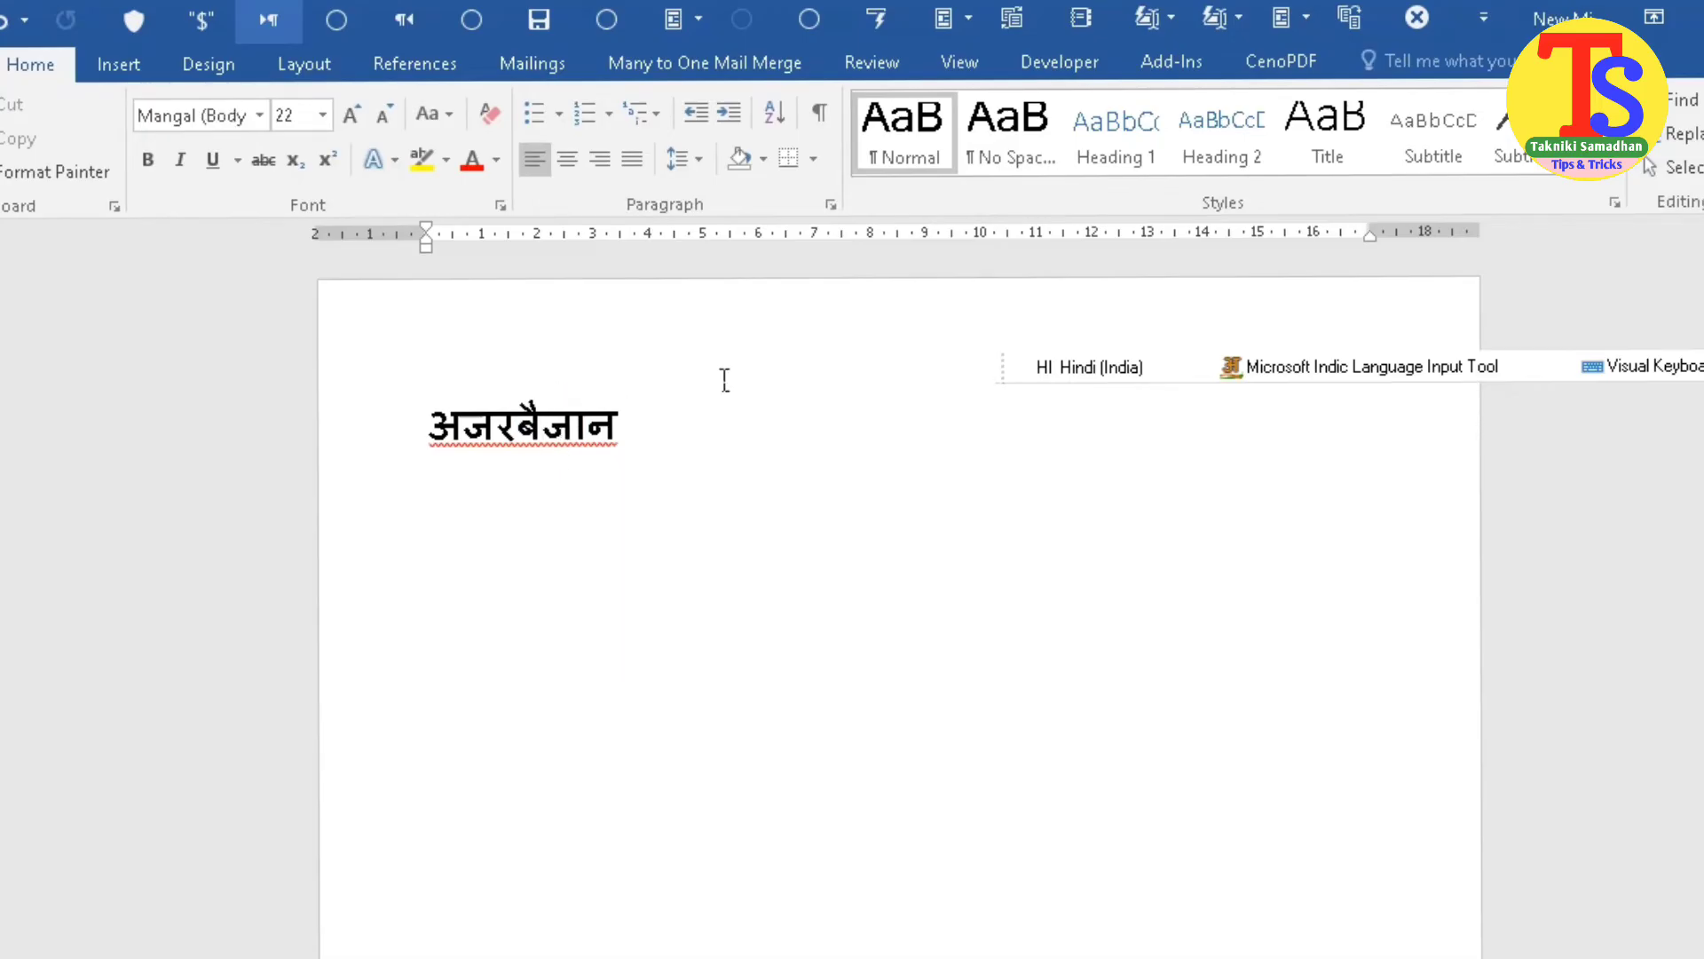
# - Run the spelling check on अजरबैजान and move the language bar clear of the Spelling pane
pyautogui.click(872, 61)
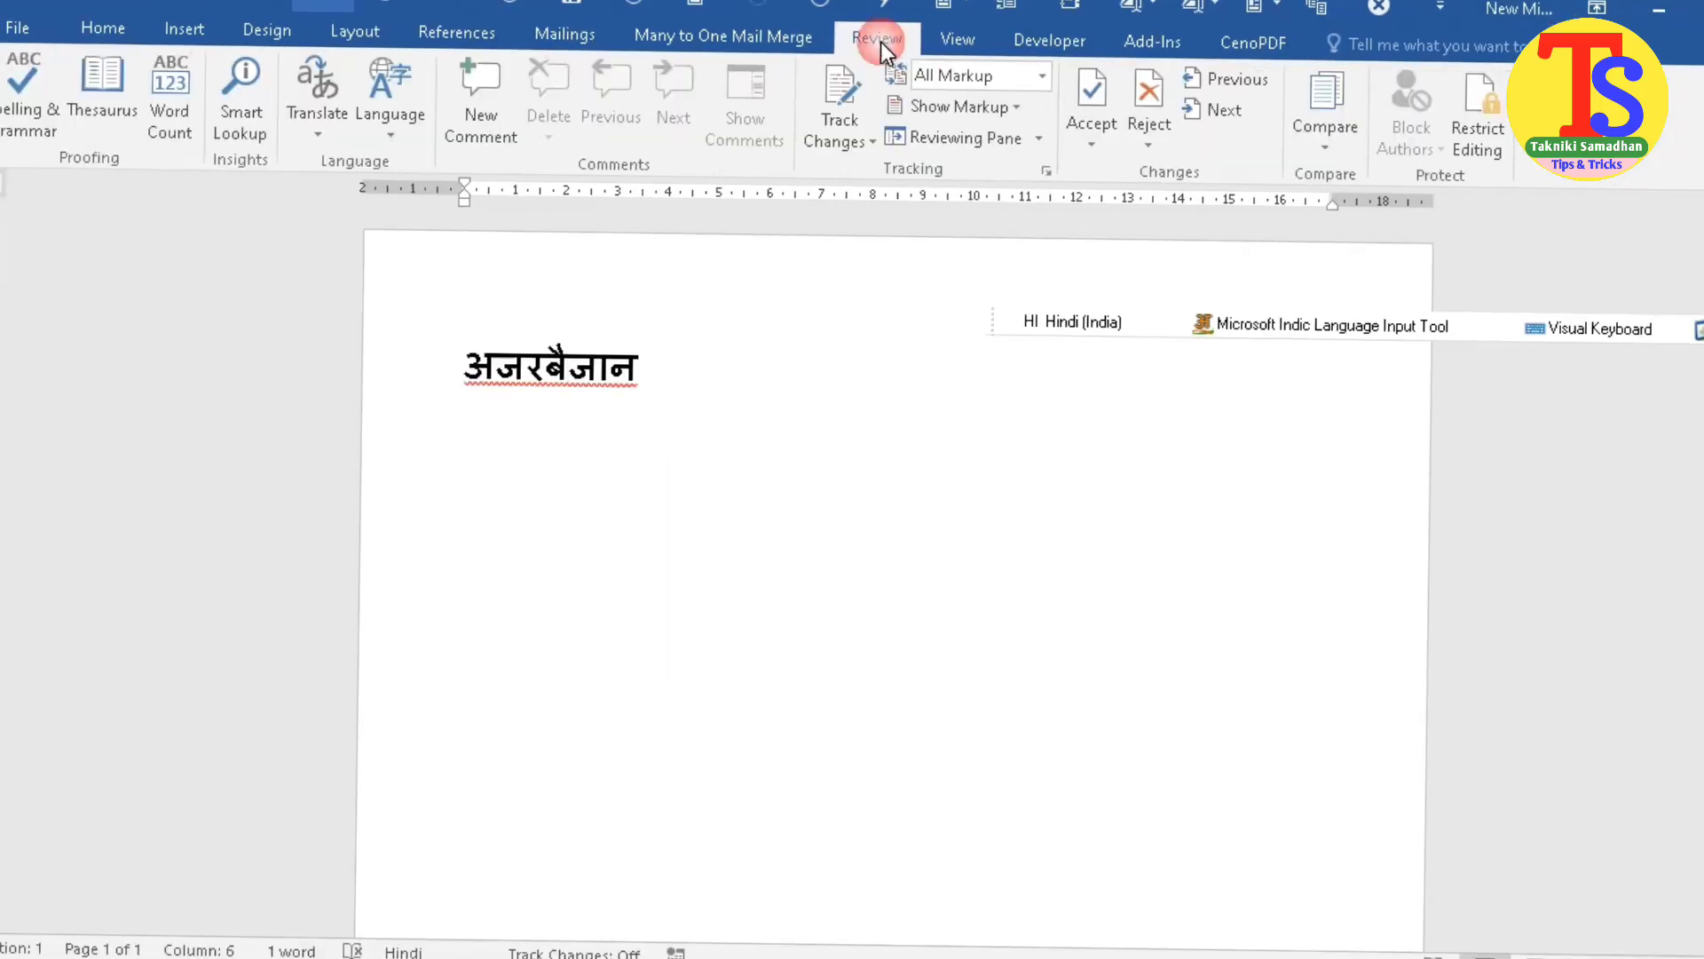
pyautogui.click(24, 96)
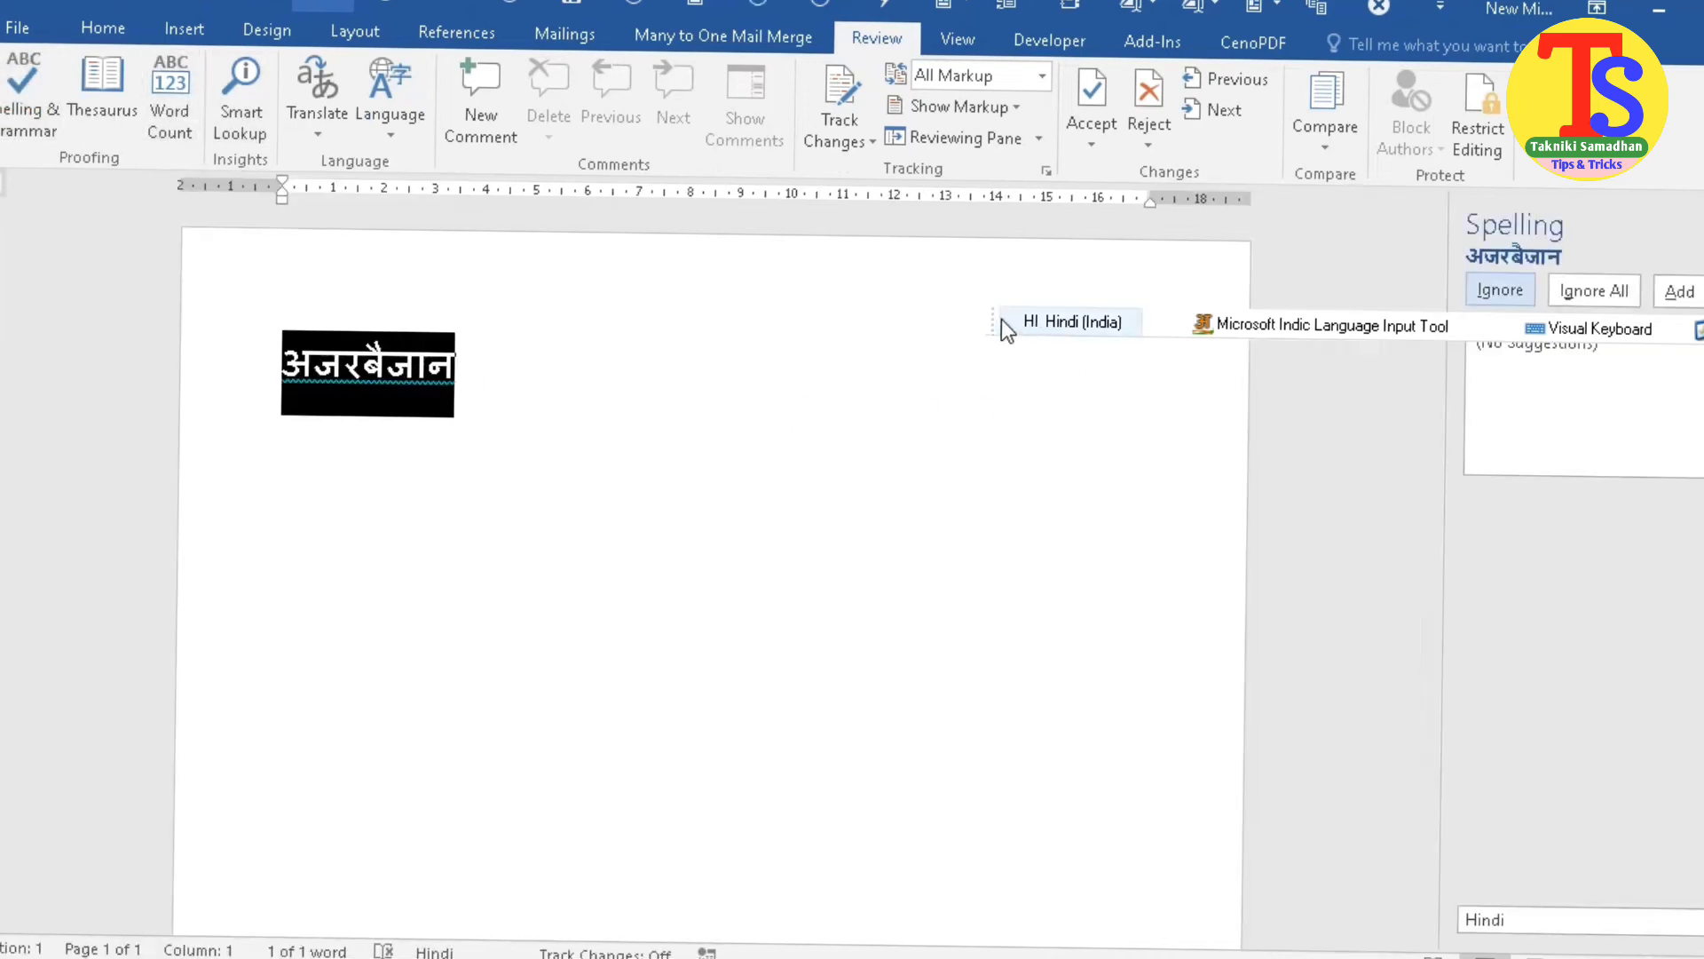
pyautogui.moveTo(1002, 321); pyautogui.dragTo(986, 85)
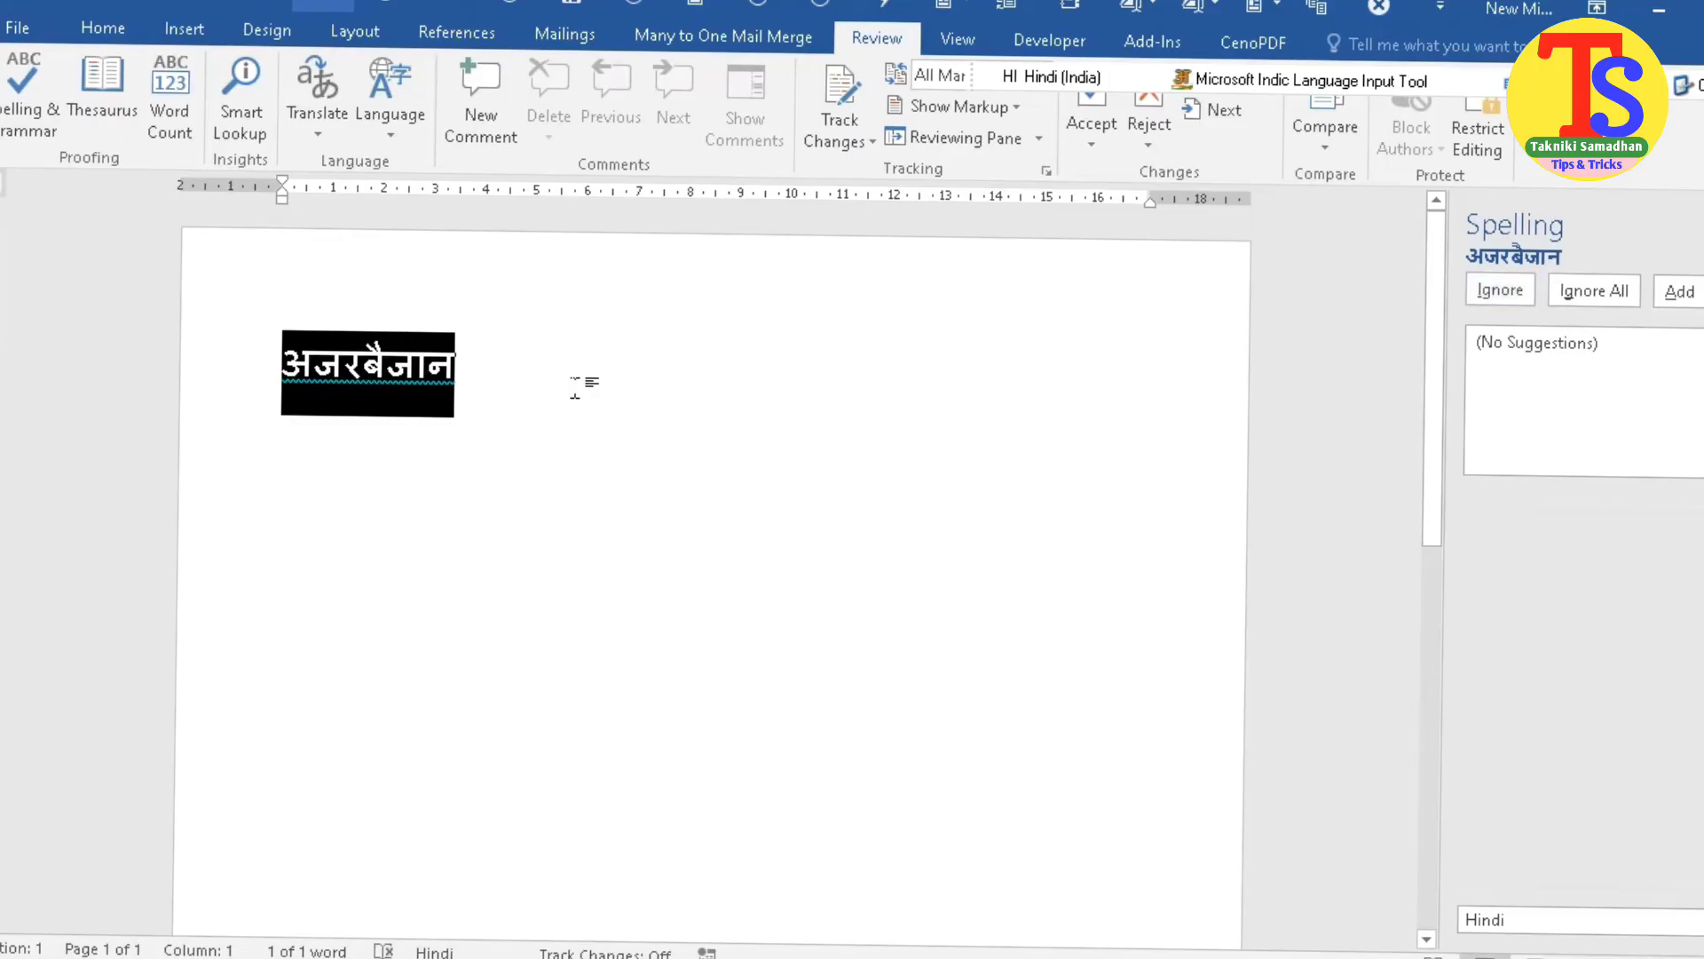
pyautogui.click(575, 386)
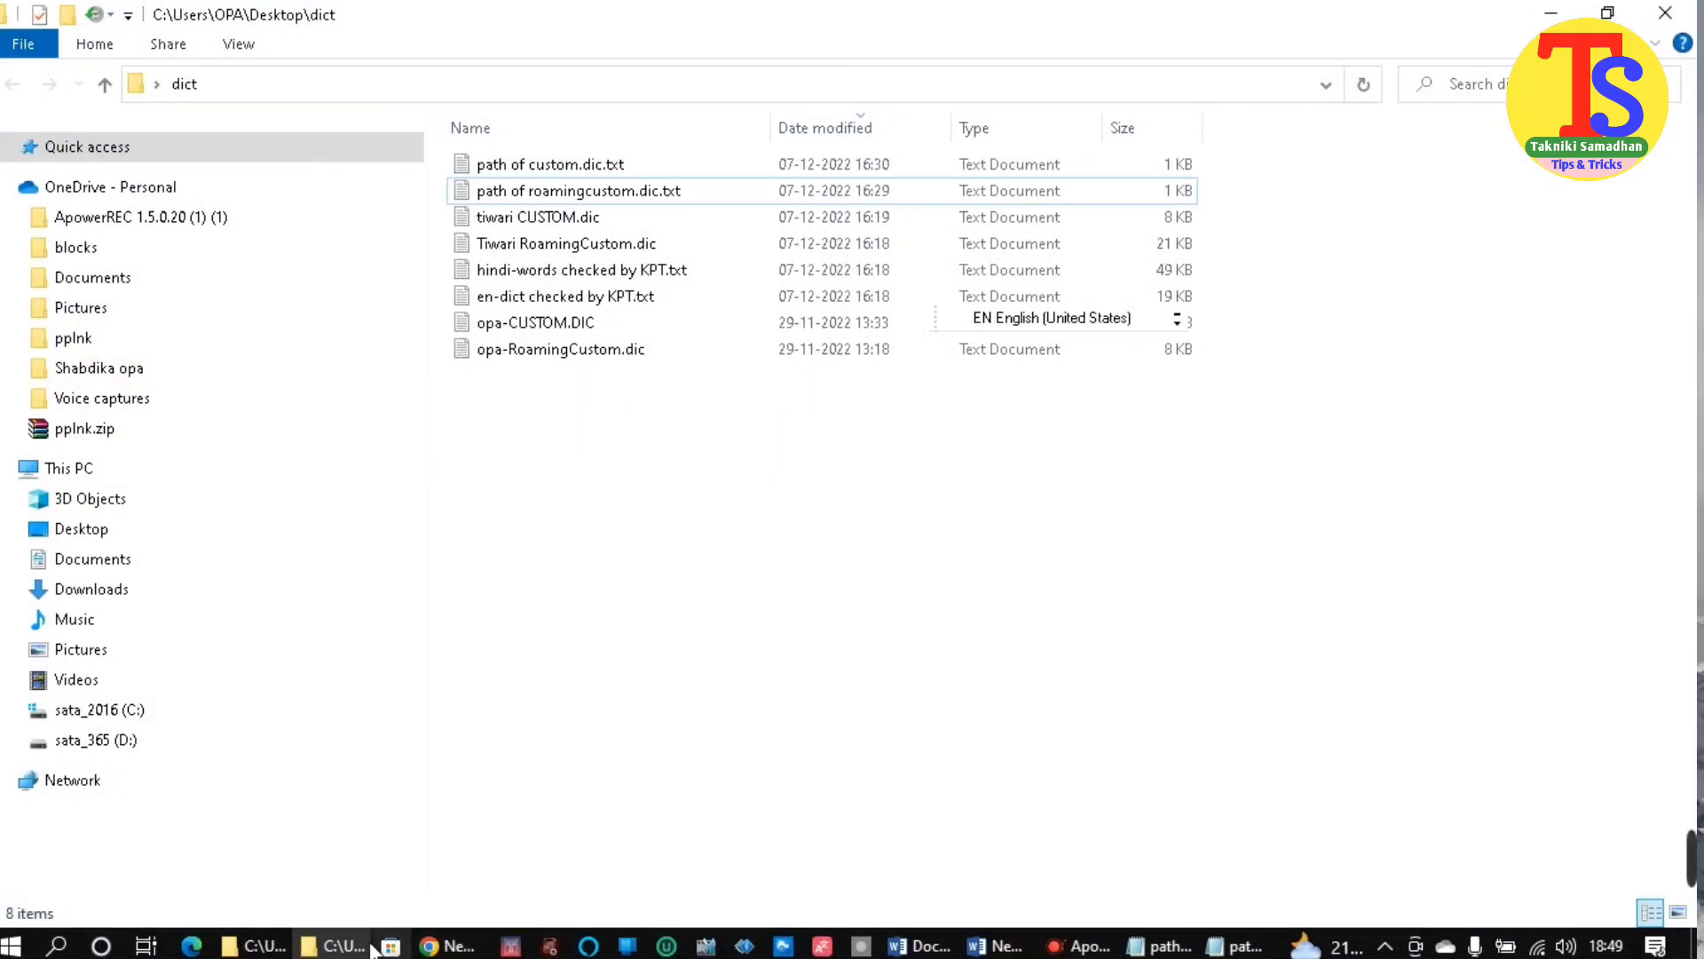
# - Switch to Chrome and search Google for "hindi proofing tools for office 16"
pyautogui.click(431, 948)
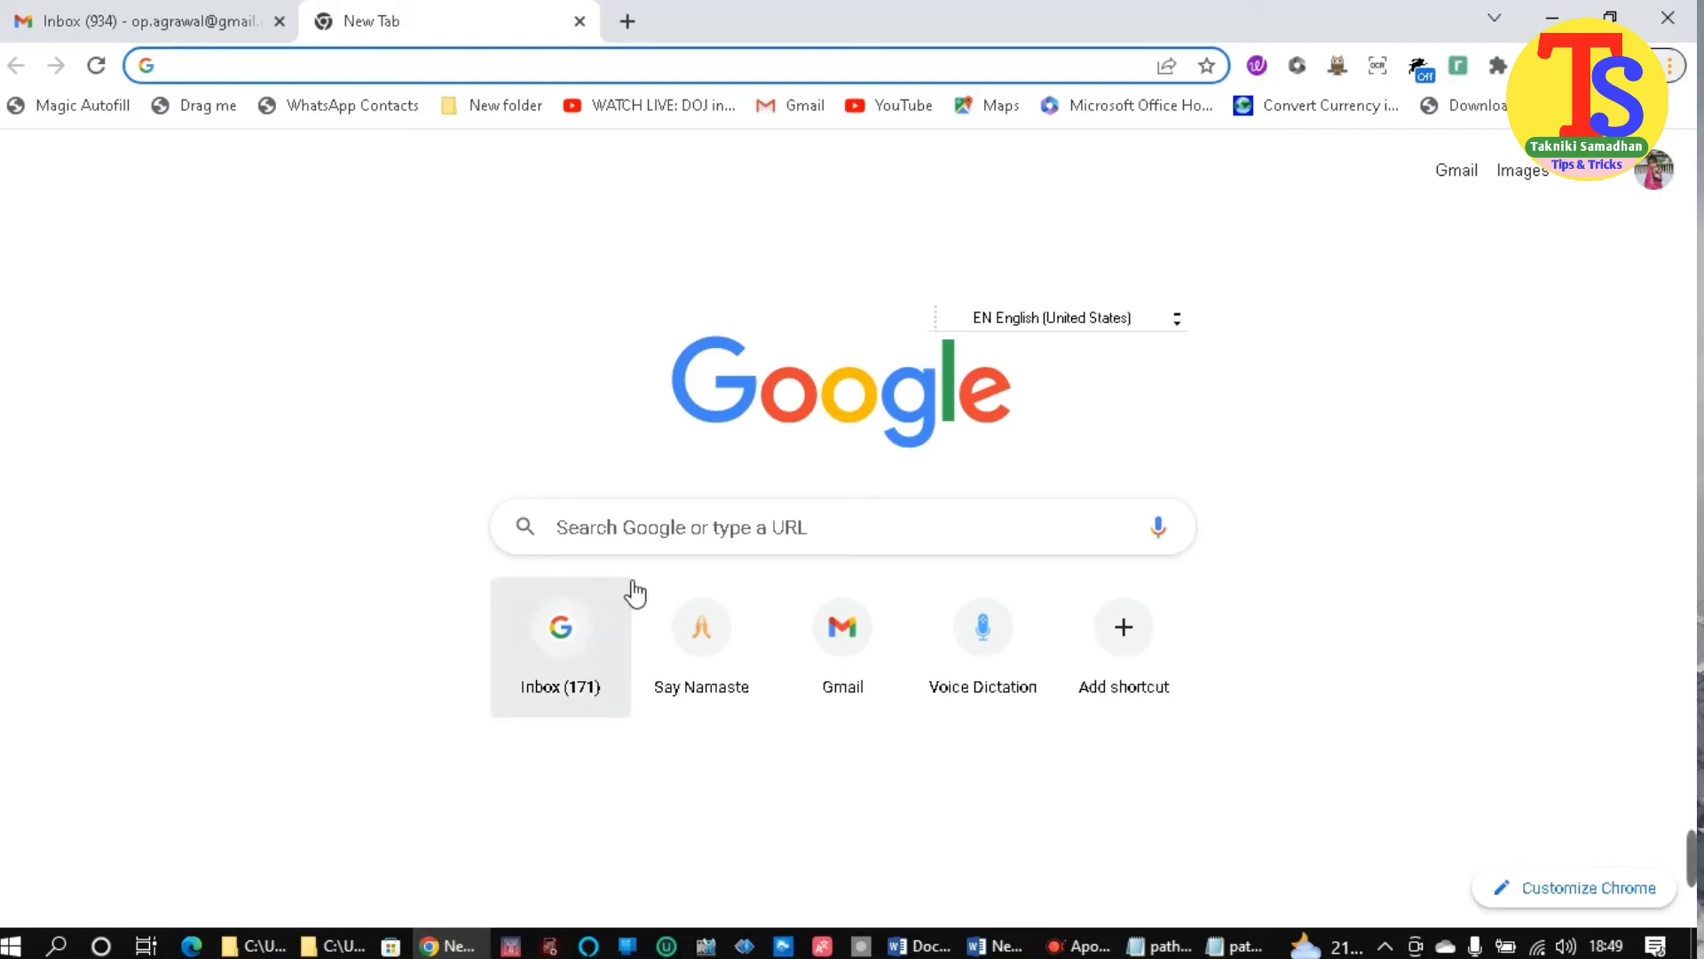
pyautogui.click(665, 541)
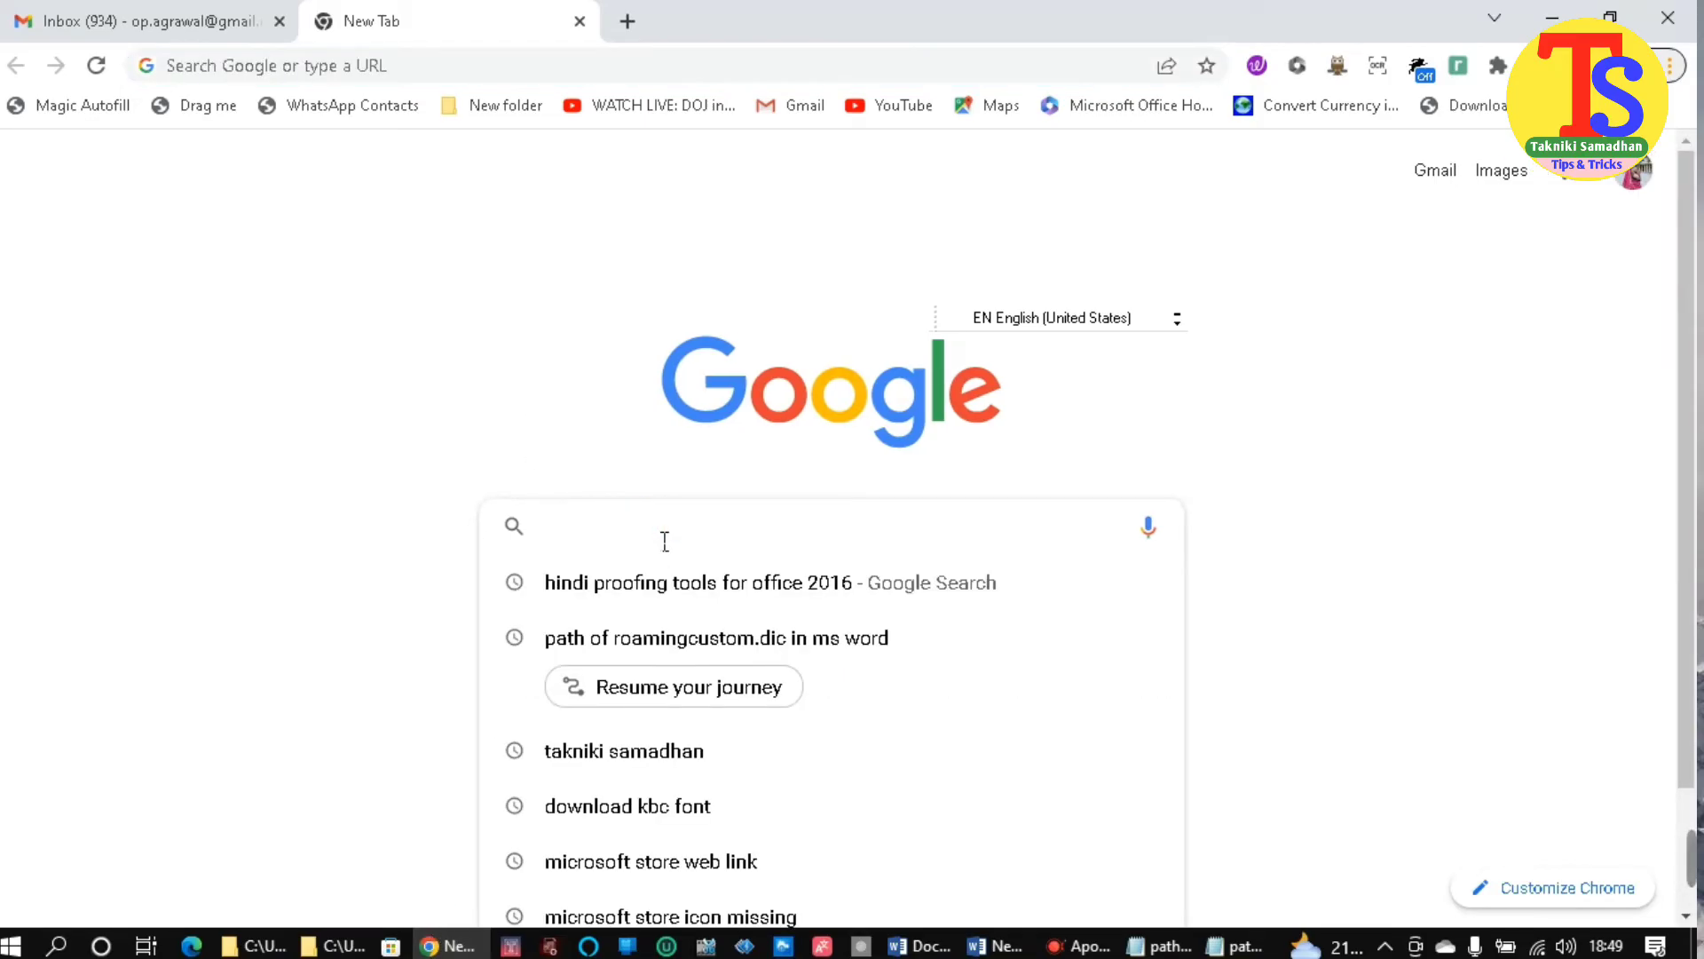
pyautogui.write('hindi')
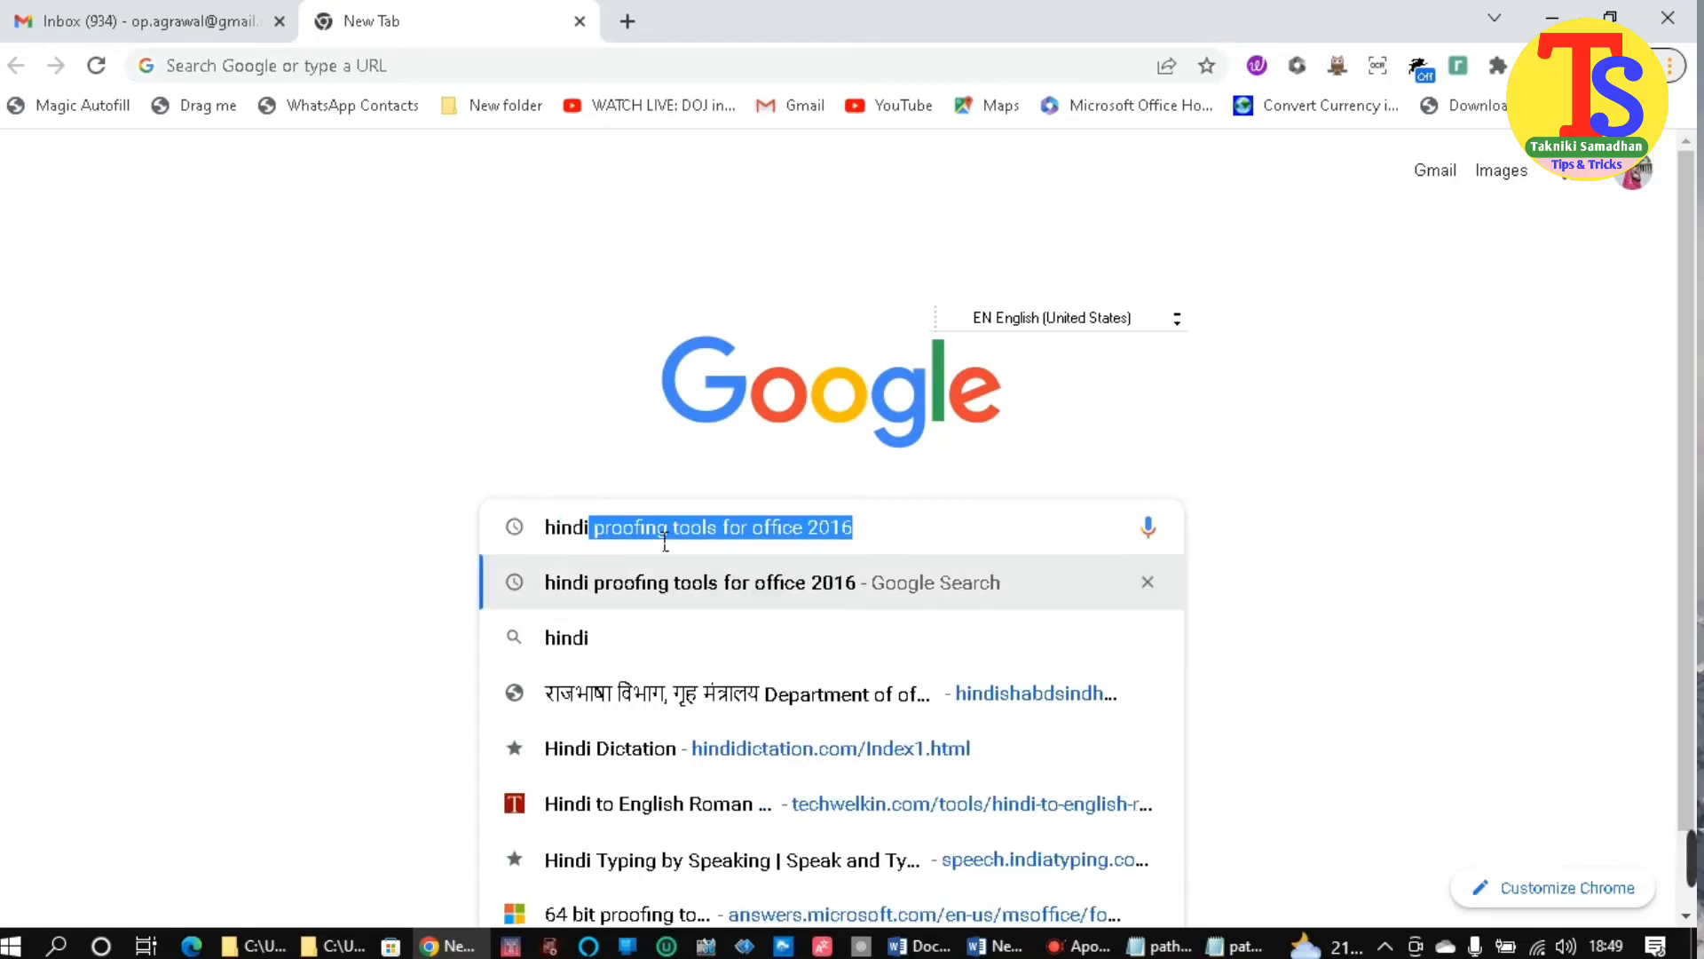
pyautogui.write(' pro')
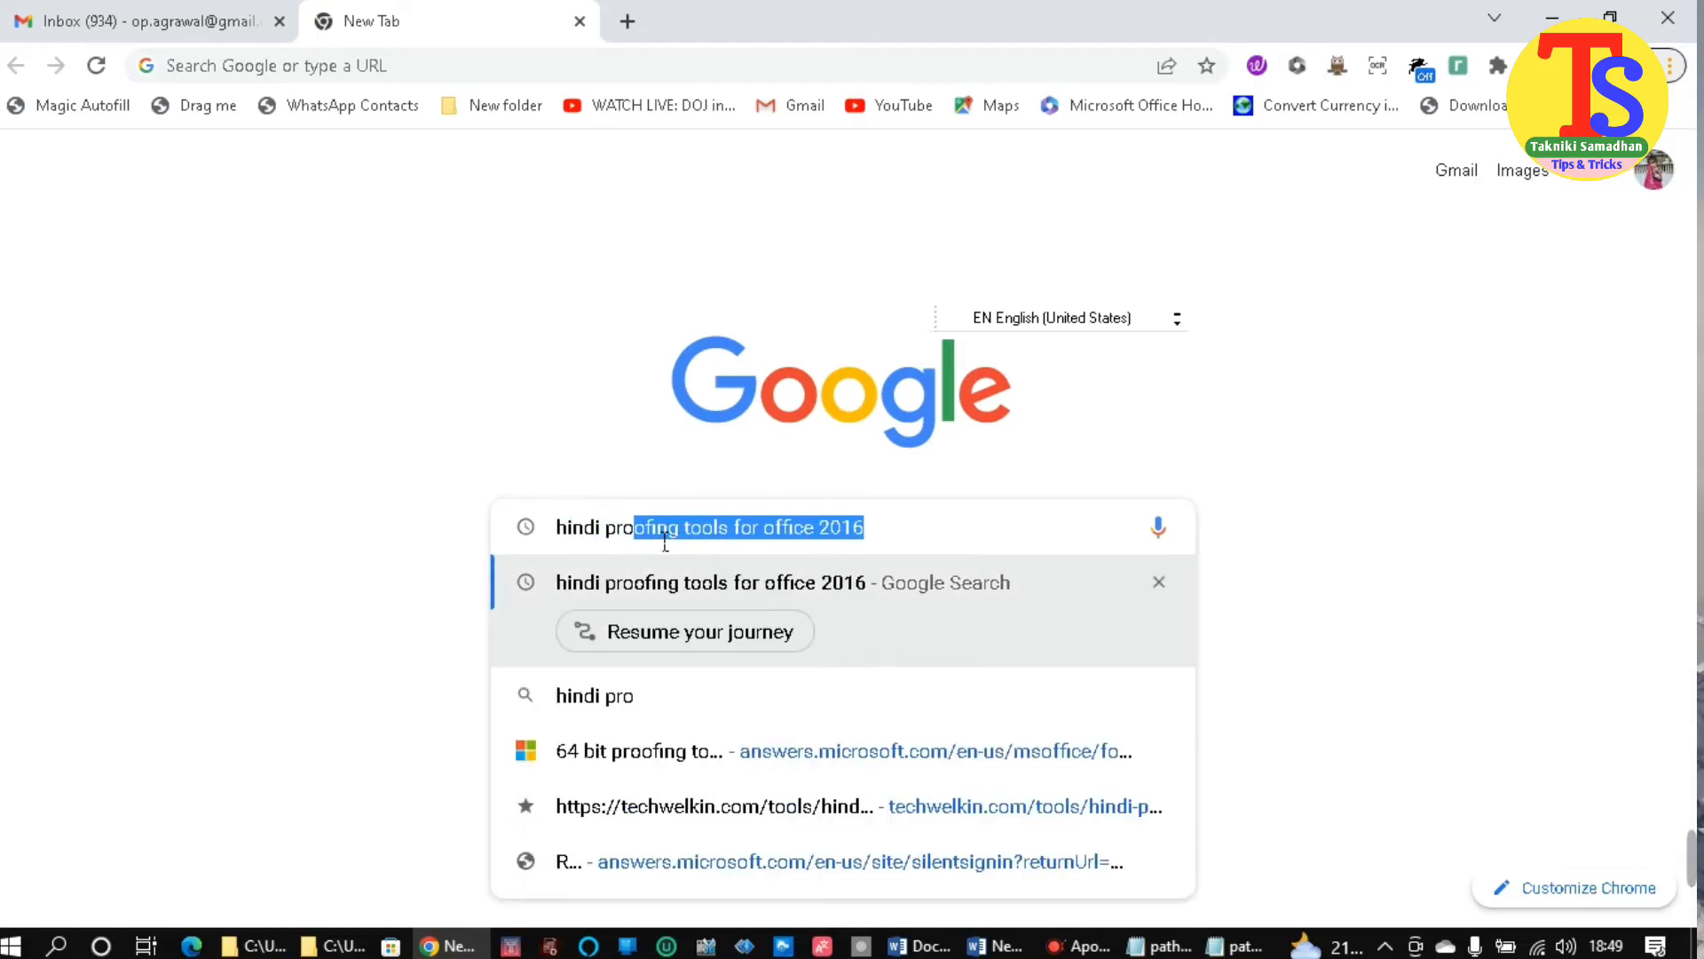
pyautogui.write('ofing')
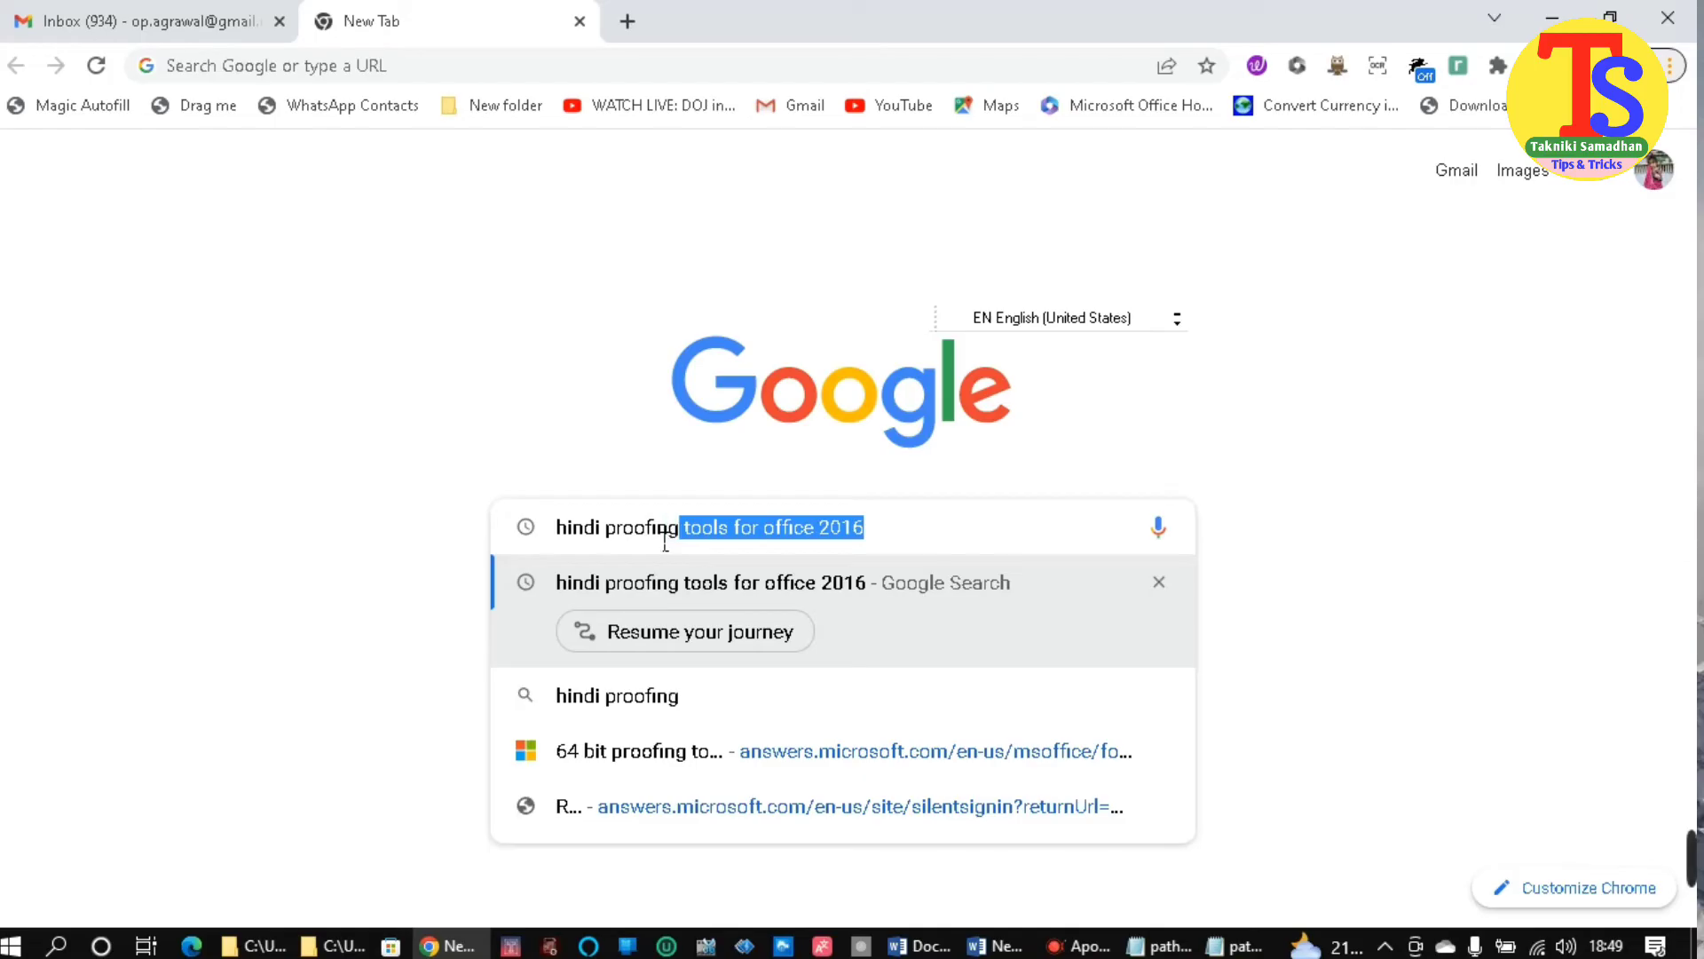
pyautogui.write(' tool')
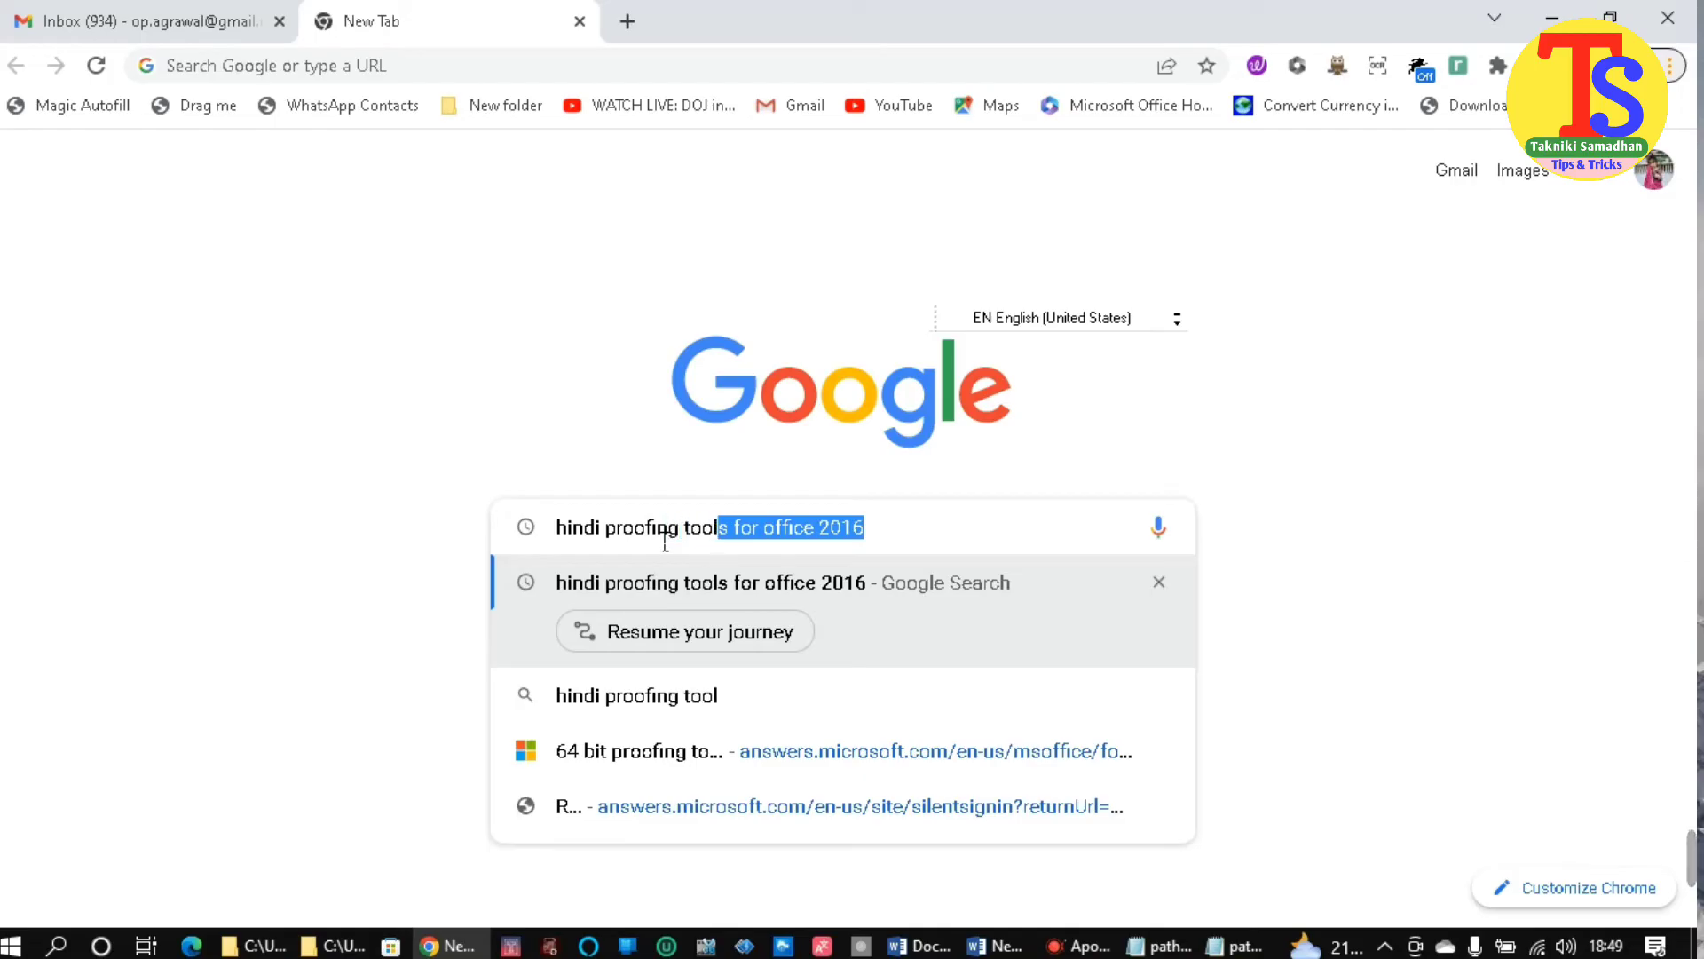
pyautogui.write('s for')
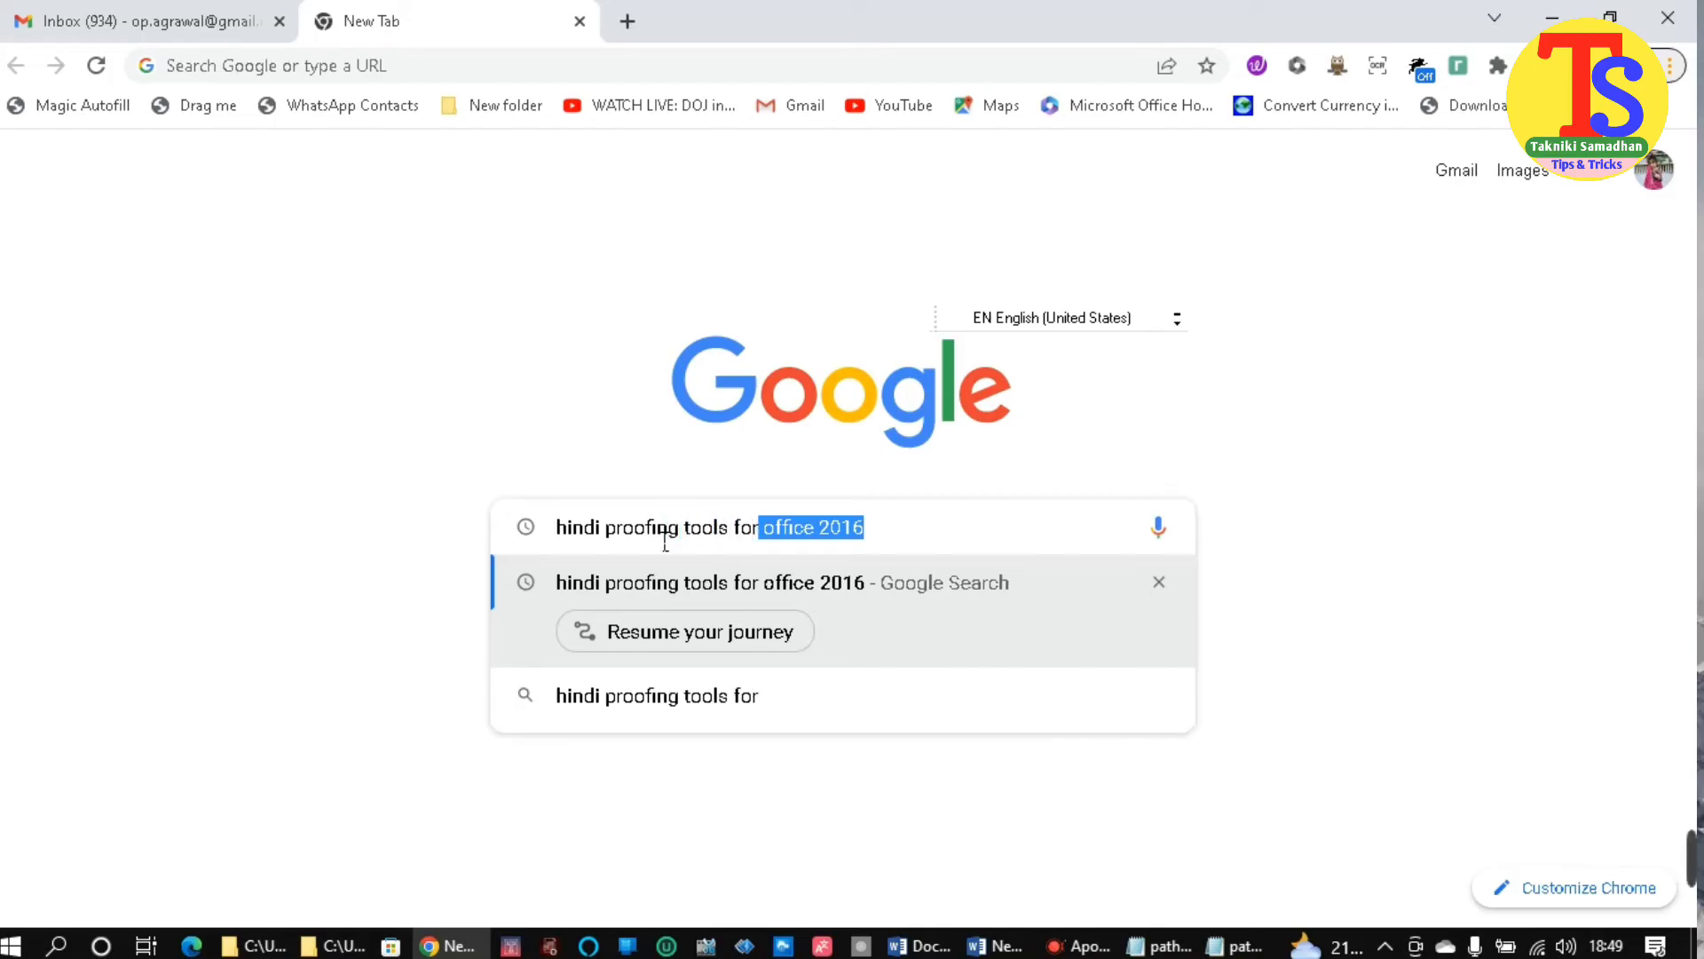
pyautogui.write(' offi')
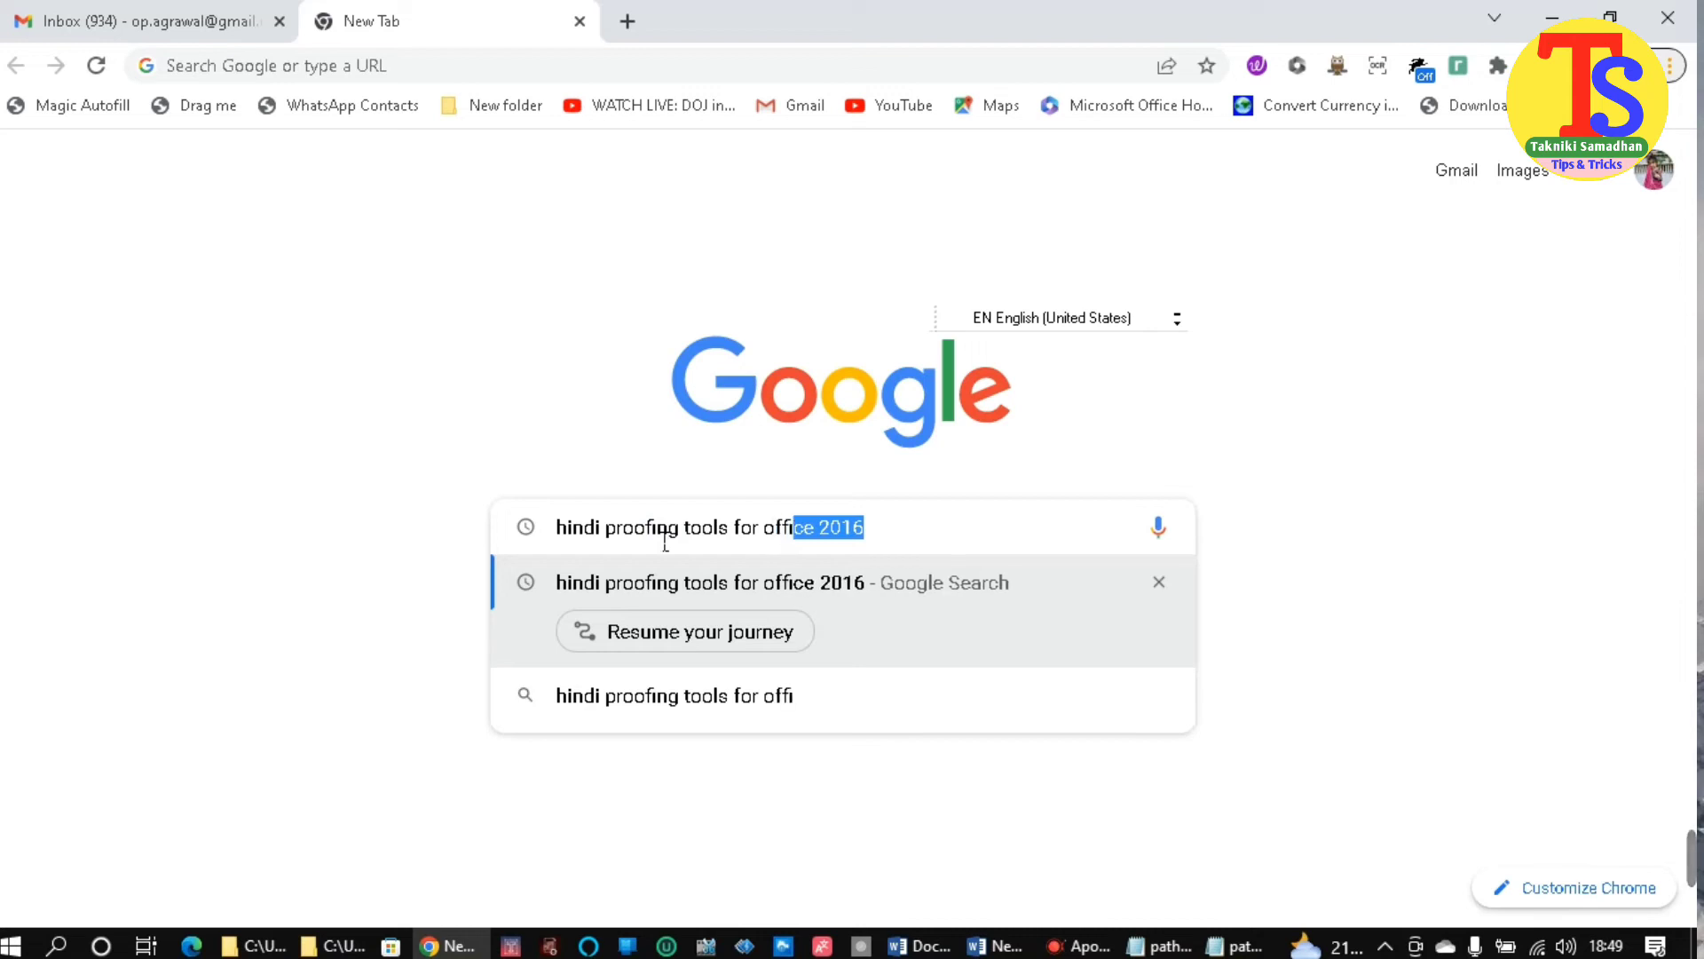
pyautogui.write('ce')
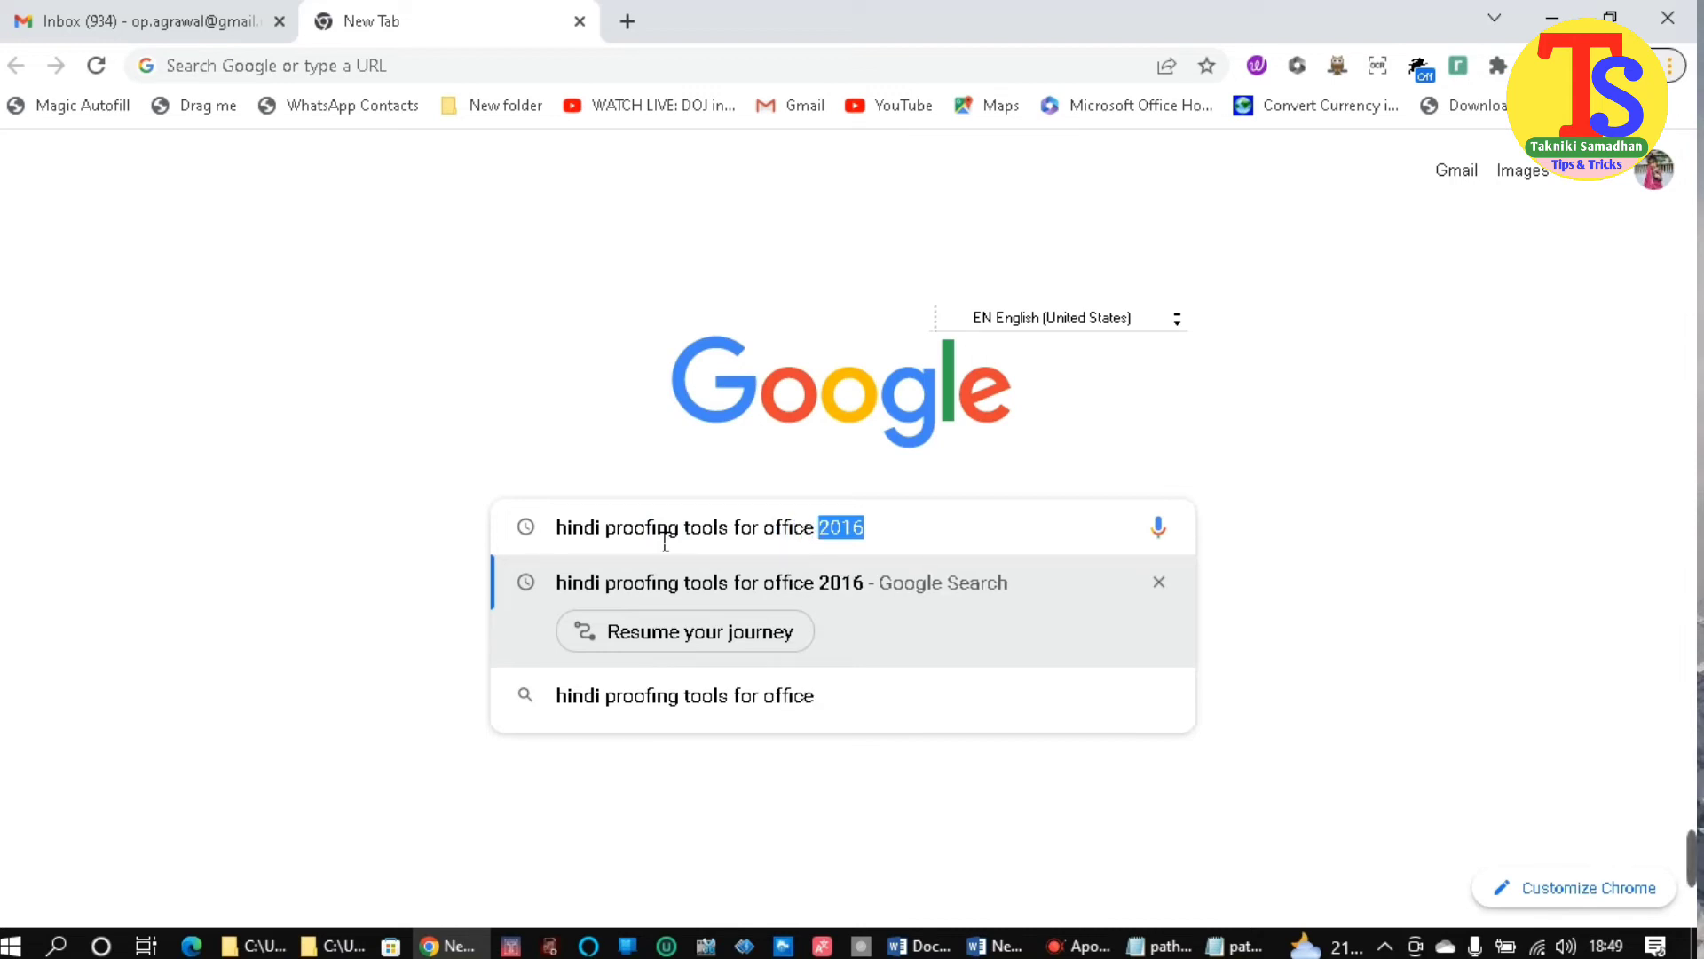
pyautogui.write(' 16')
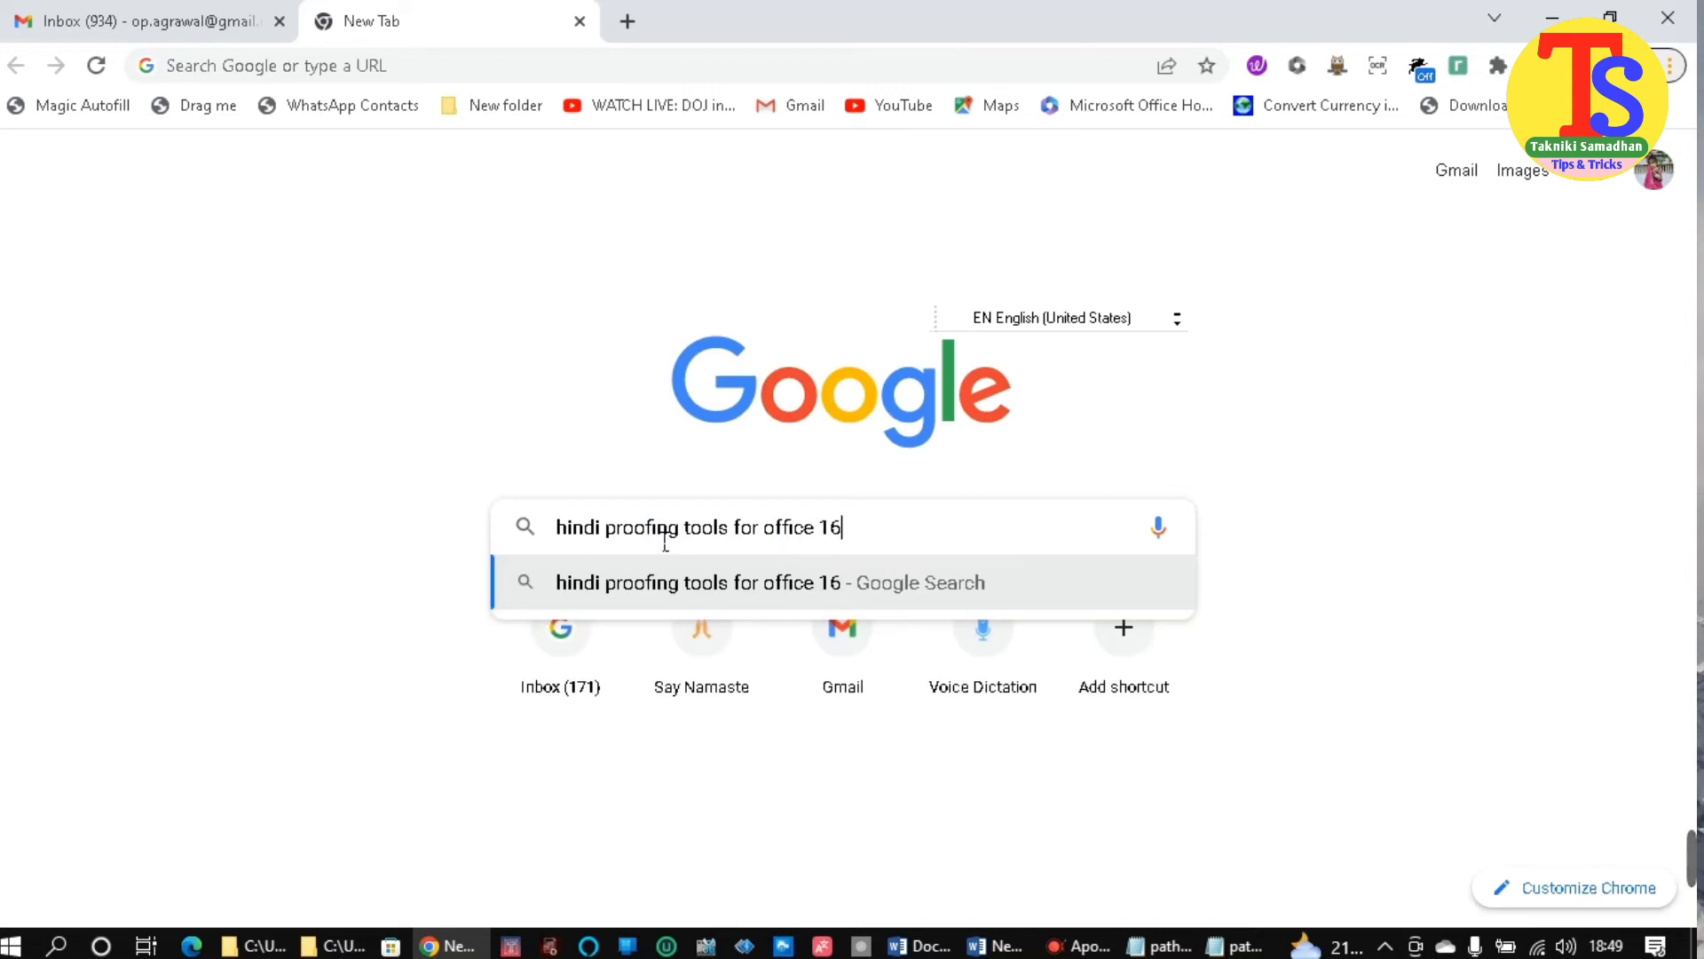
pyautogui.press('Return')
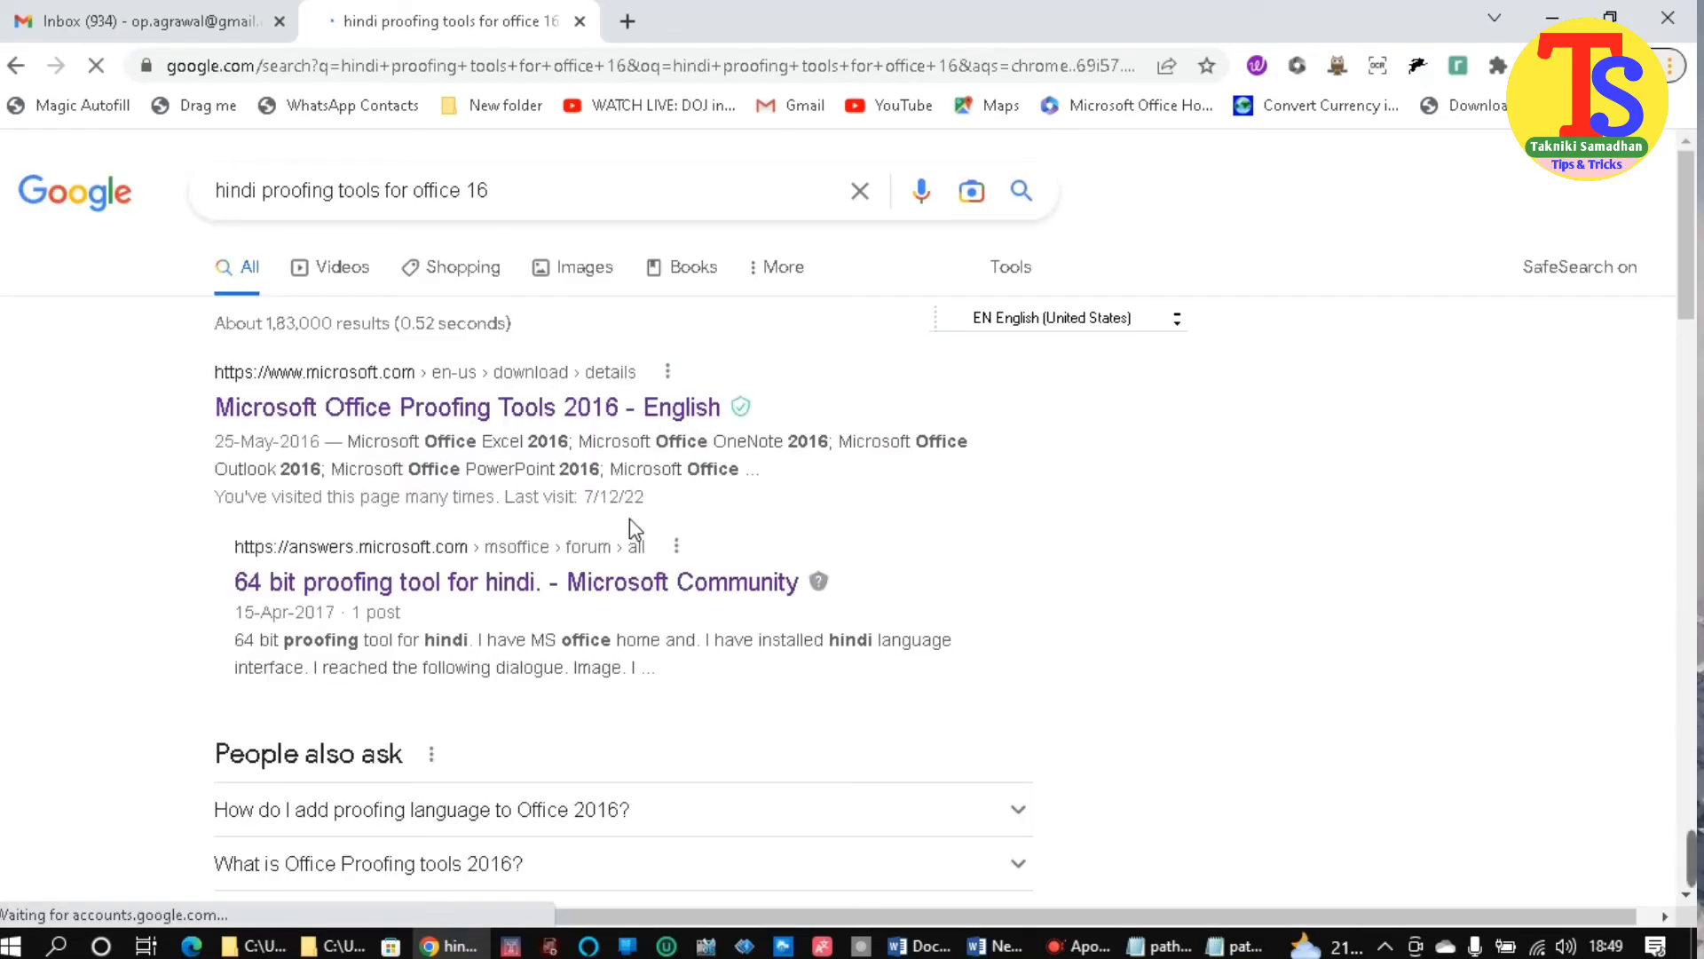
# - Open the "Microsoft Office Proofing Tools 2016 - English" search result in a new tab and switch to that tab
pyautogui.rightClick(529, 408)
pyautogui.click(619, 425)
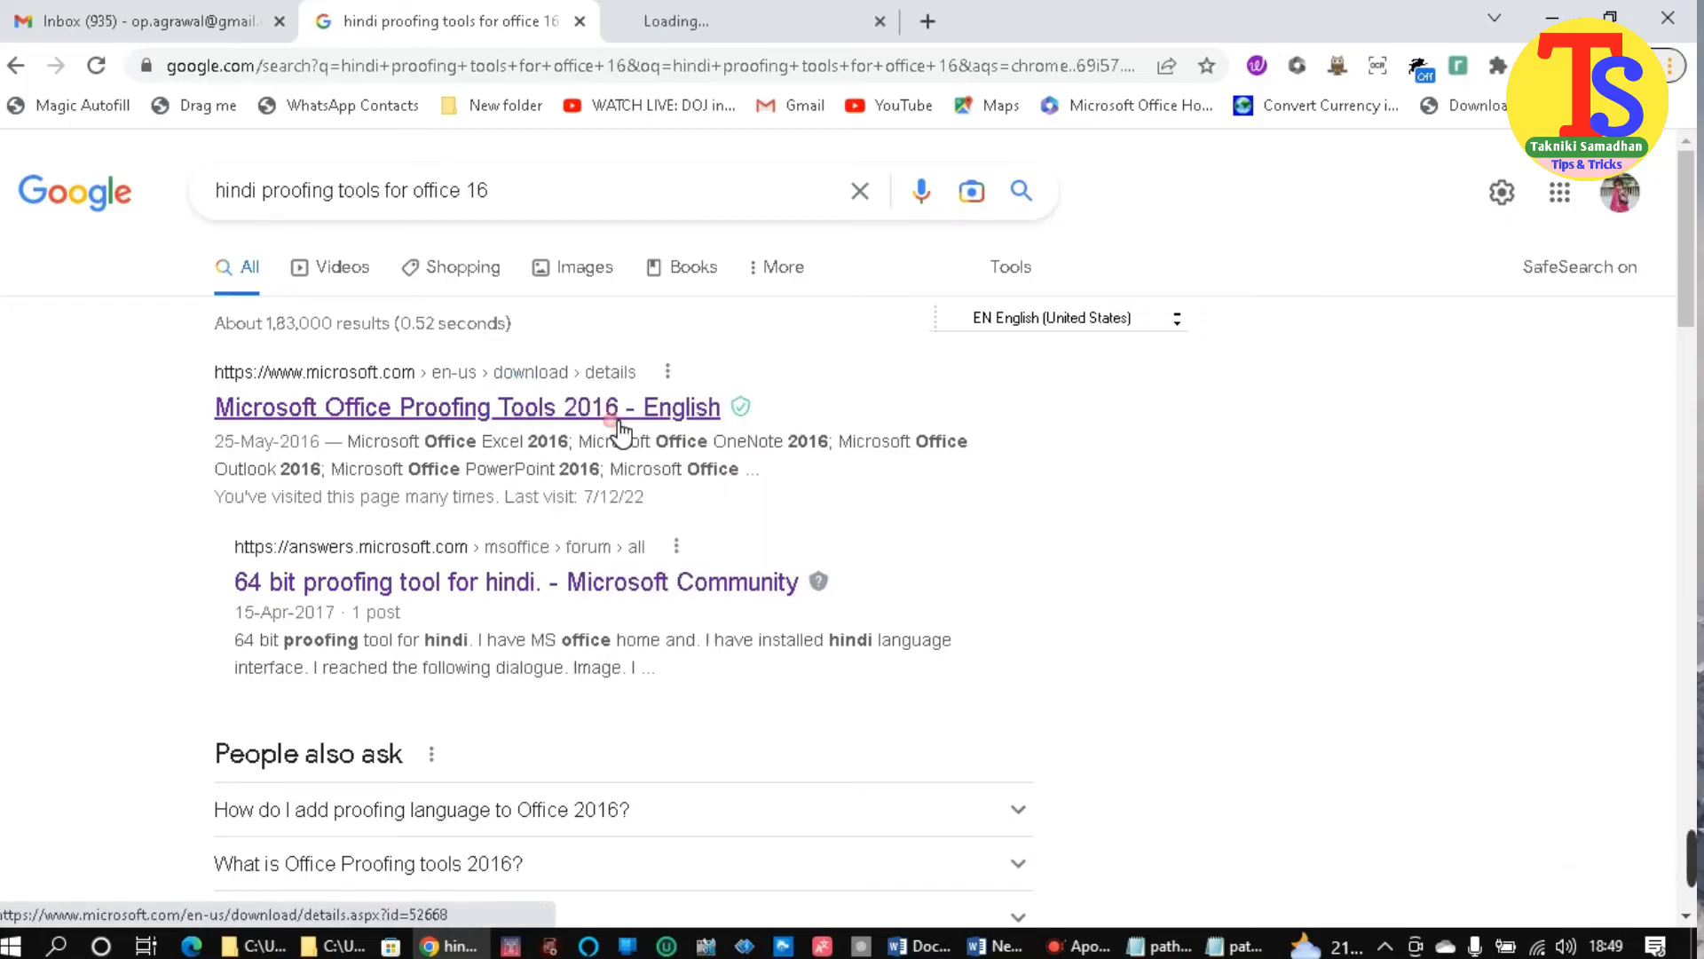
pyautogui.click(728, 23)
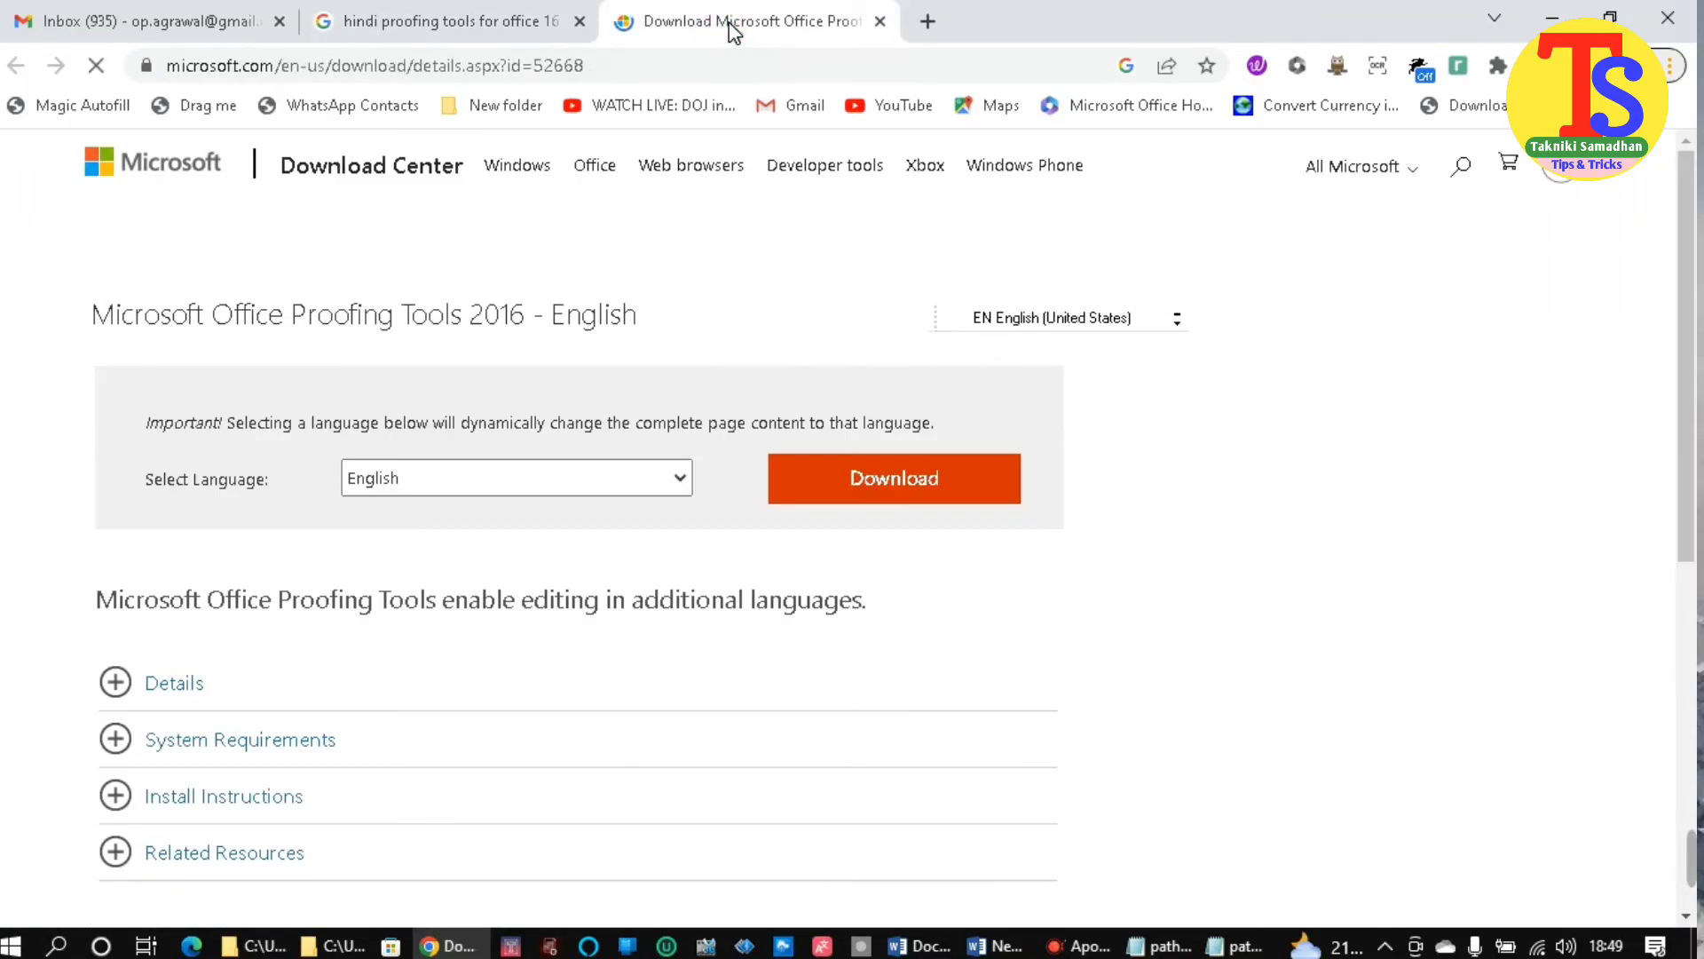
# - Choose Hindi as the language of the Office Proofing Tools 2016 download and open the list of downloadable files
pyautogui.click(680, 482)
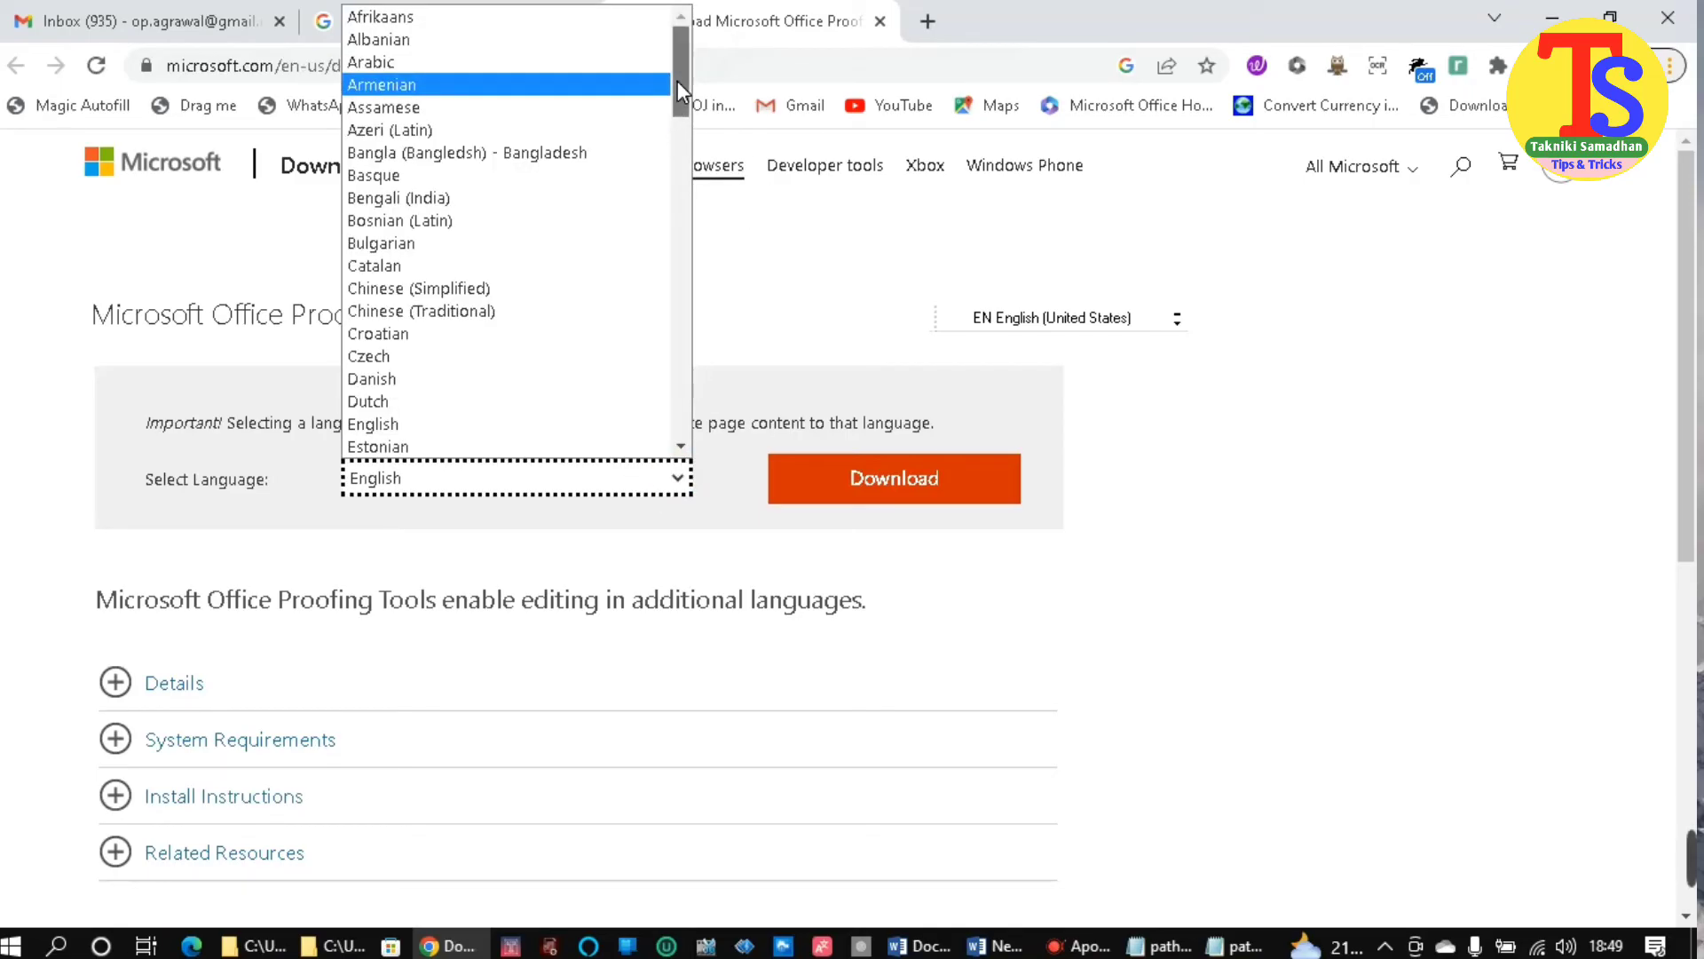
pyautogui.moveTo(678, 82); pyautogui.dragTo(678, 190)
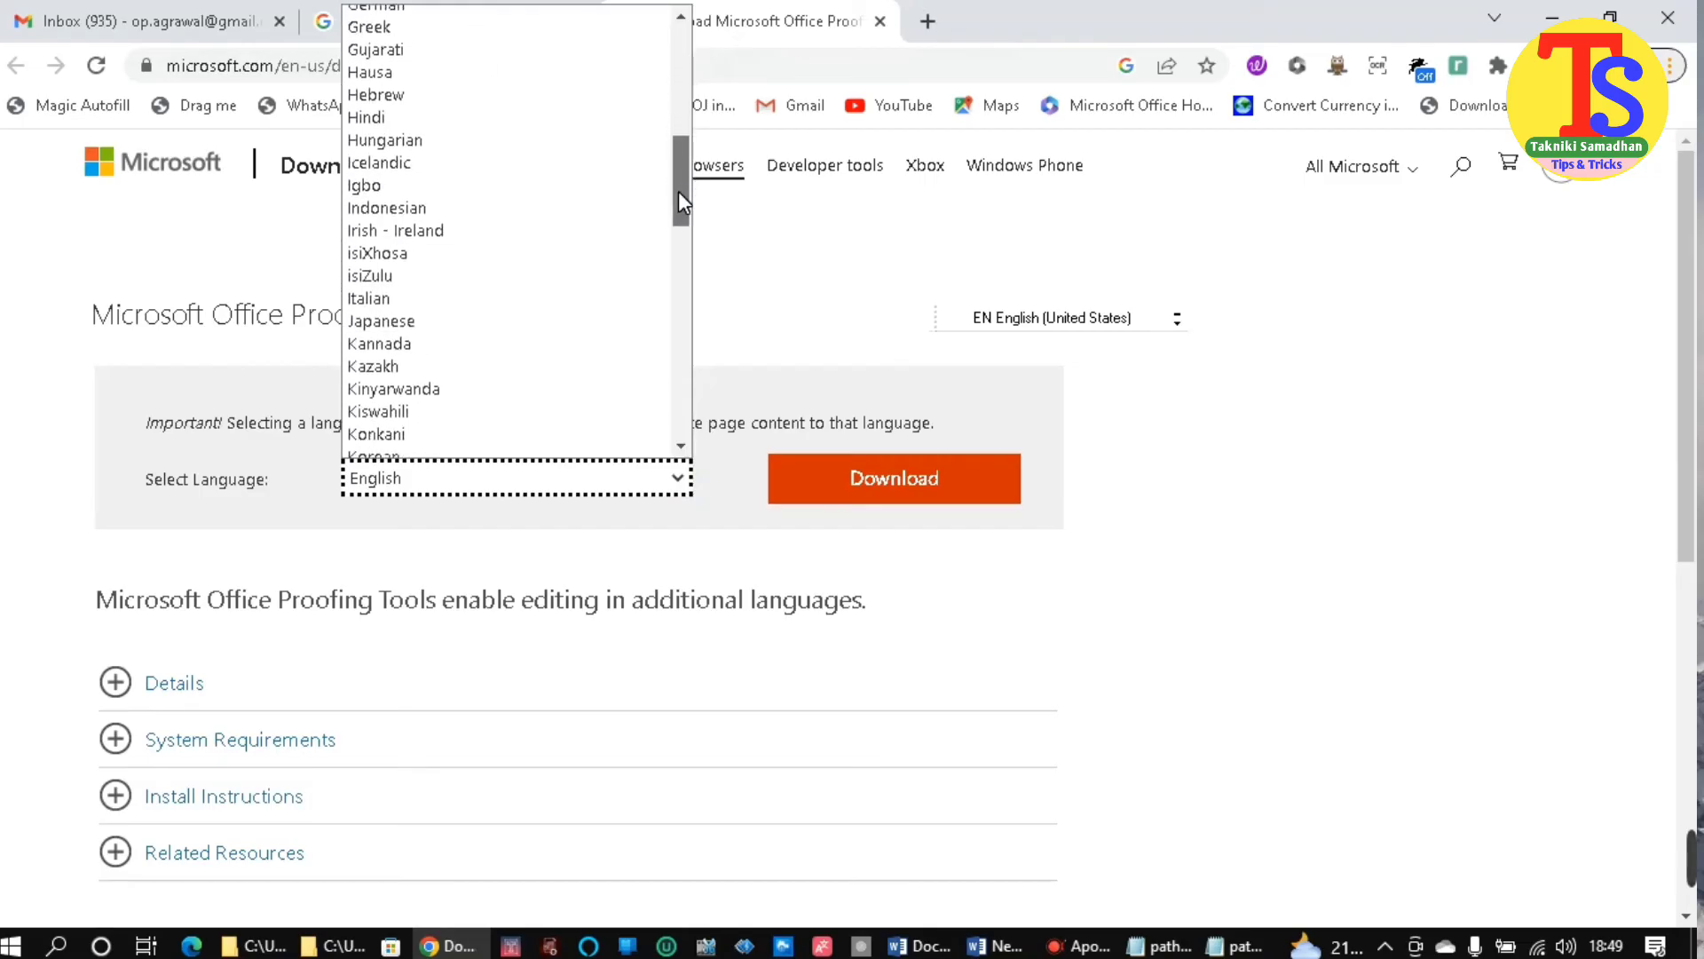
pyautogui.click(476, 119)
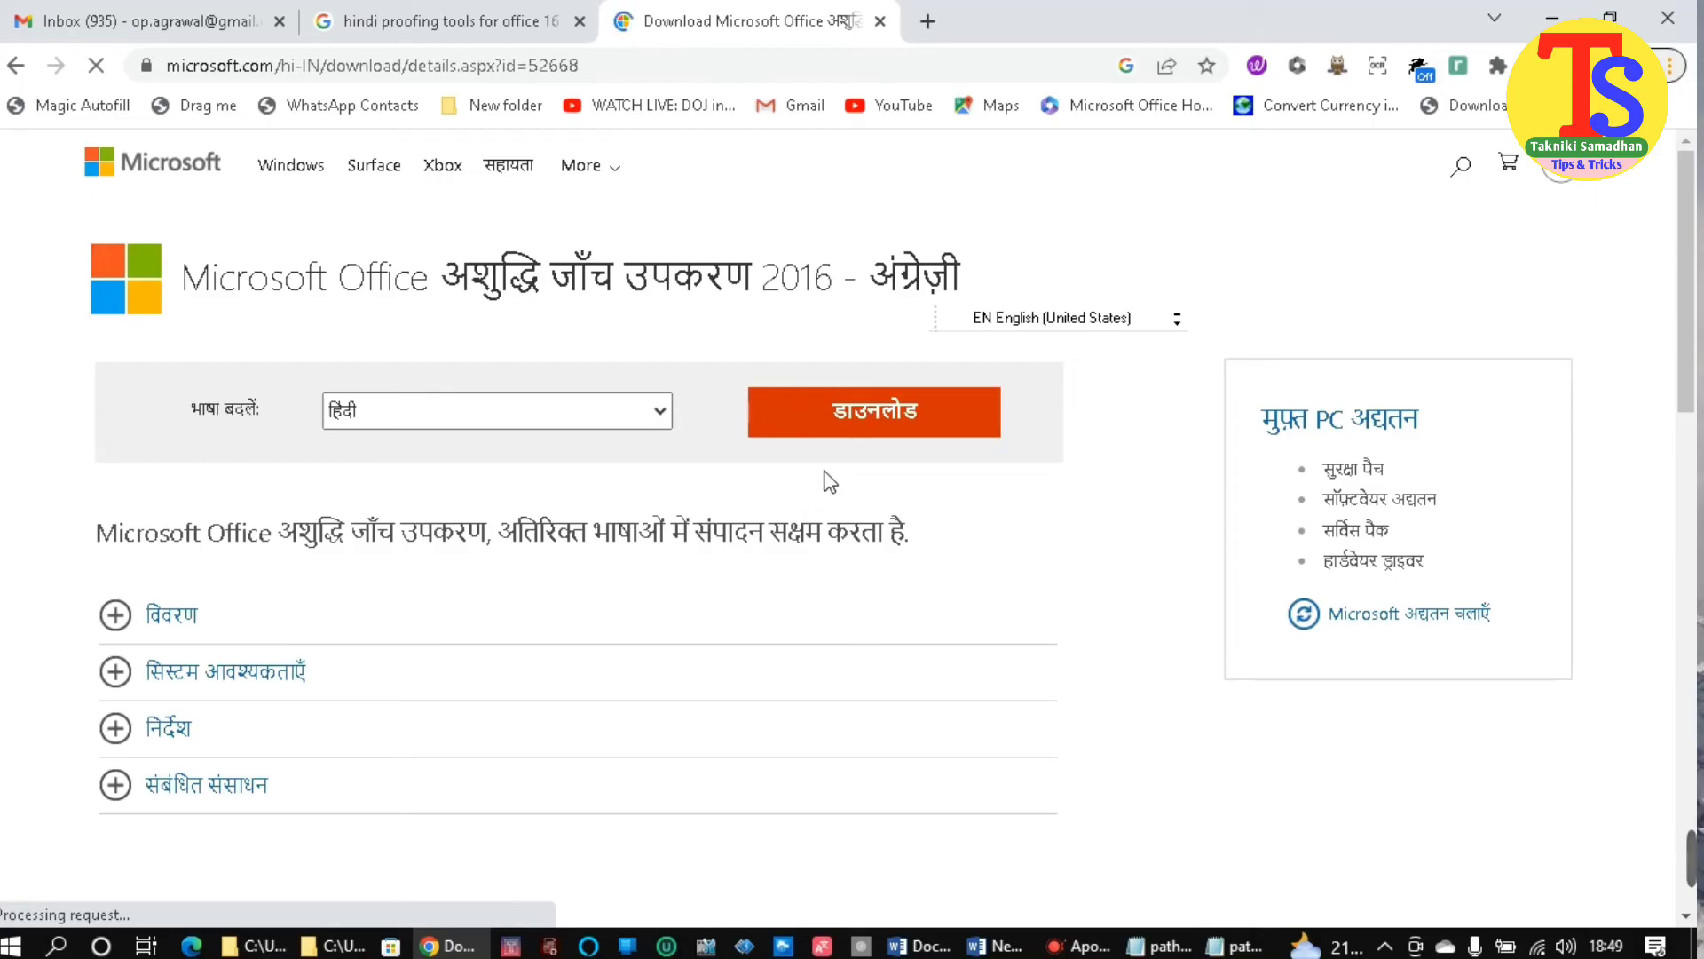
pyautogui.click(868, 426)
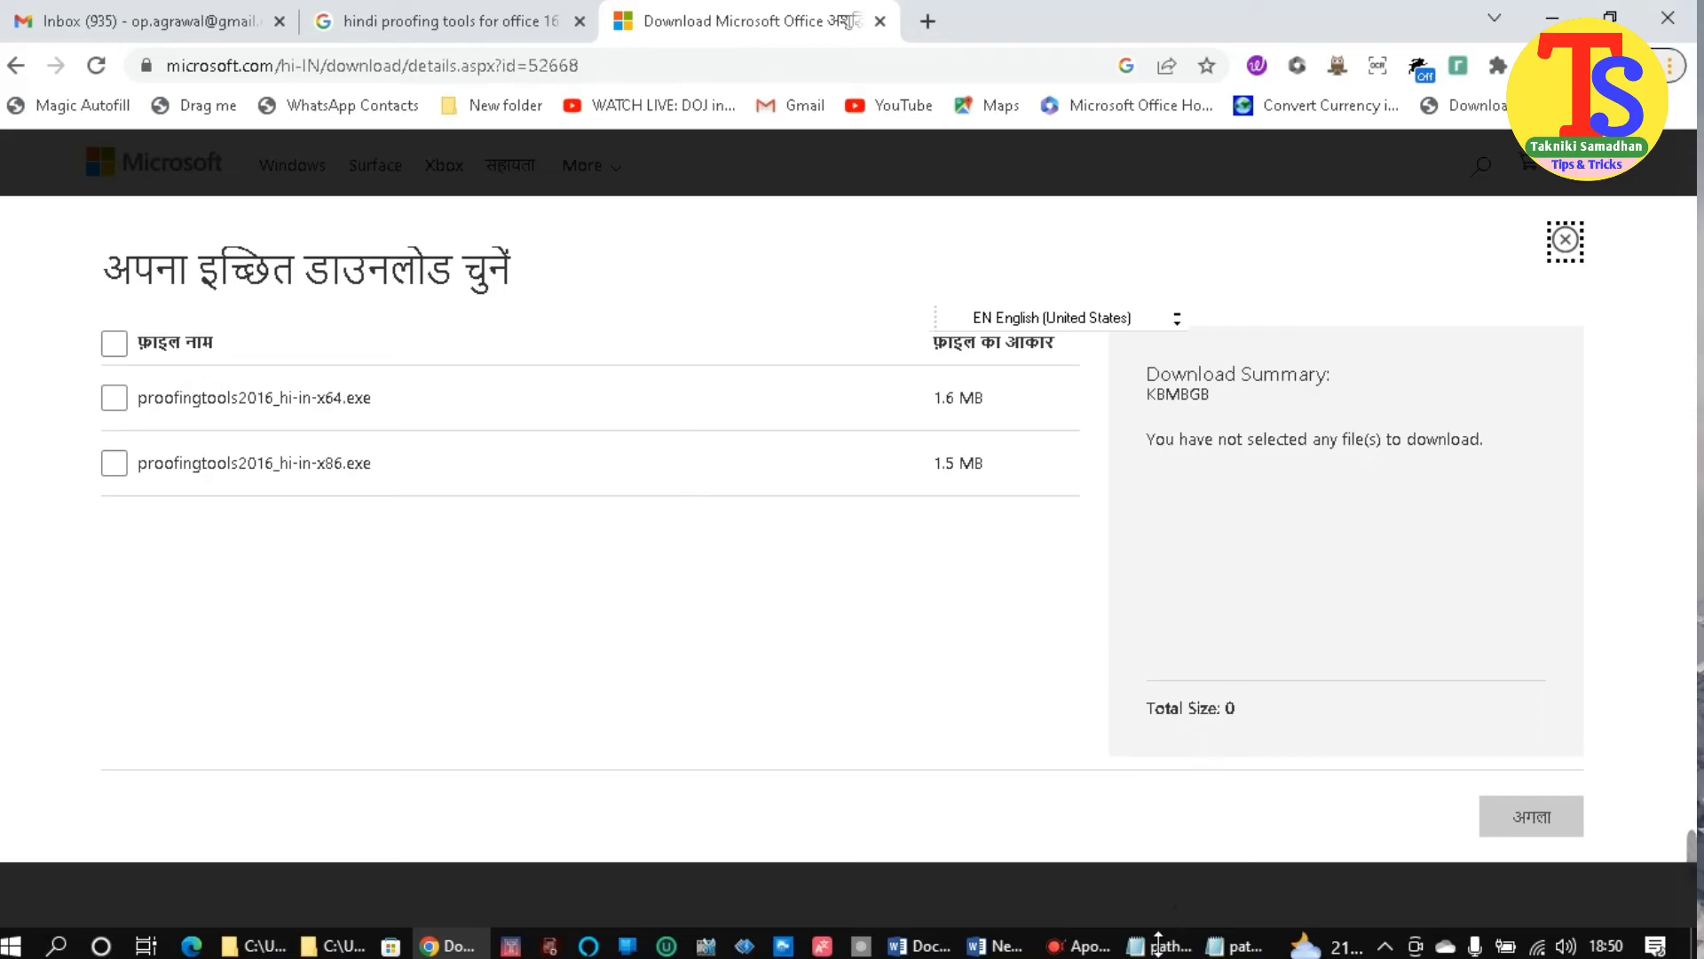
# - Switch to Word, check in the About Word information whether it is the 32-bit or 64-bit edition, and return to the document
pyautogui.click(932, 946)
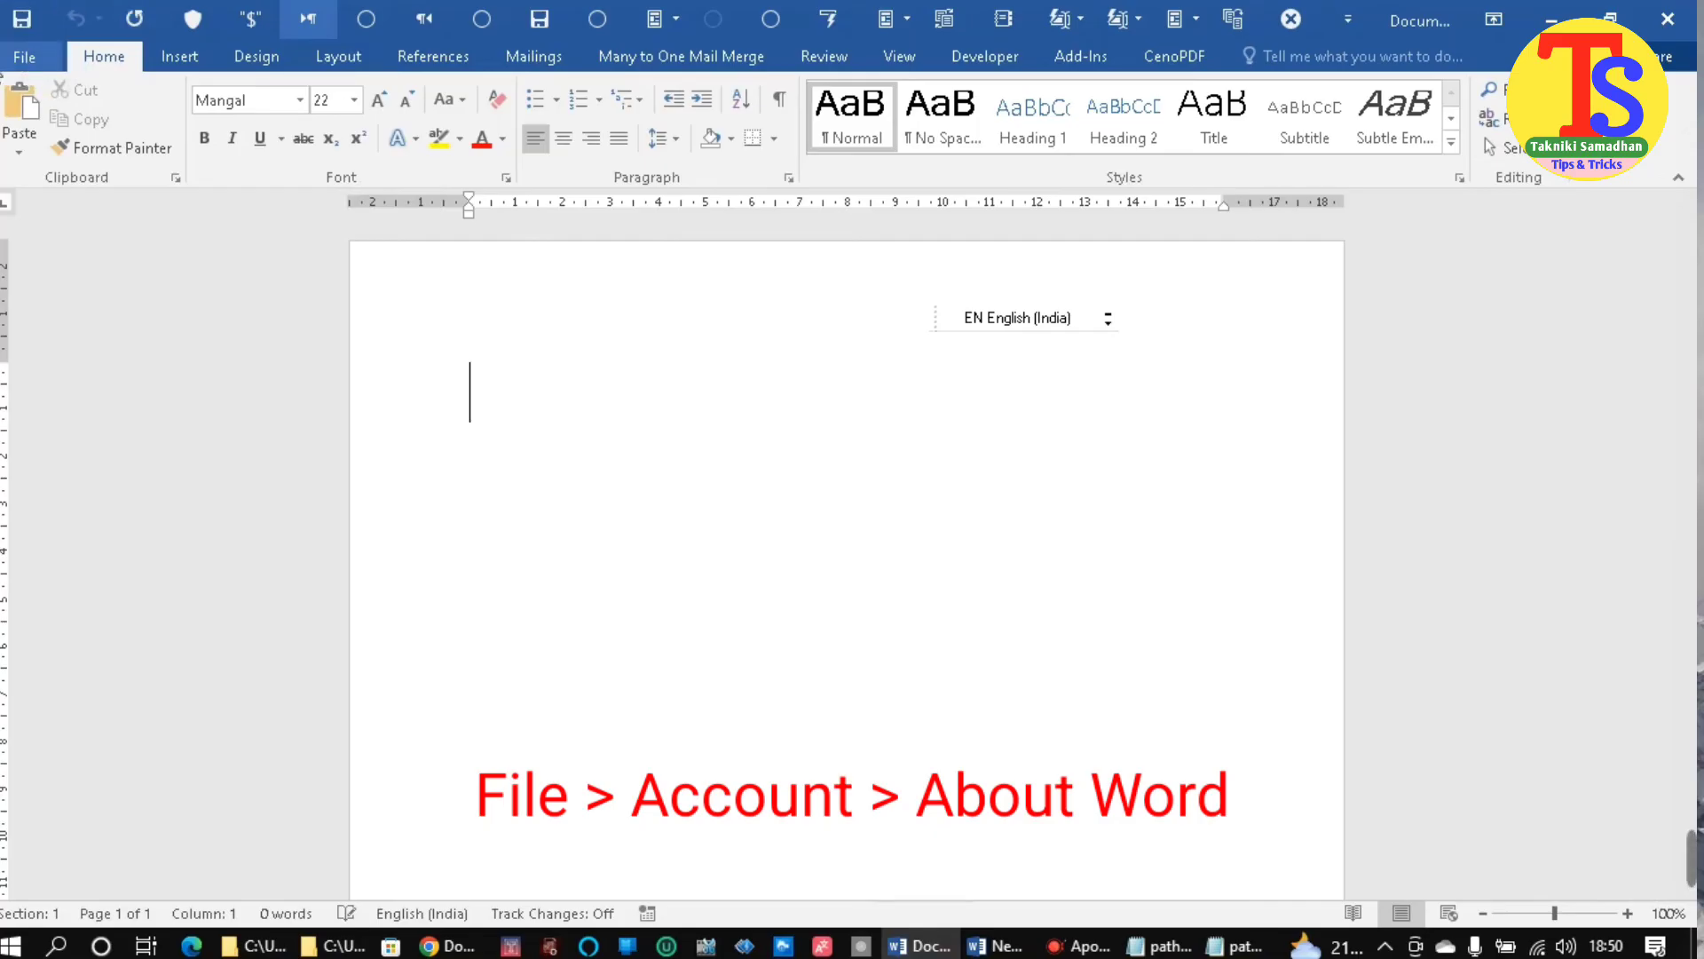
pyautogui.click(21, 61)
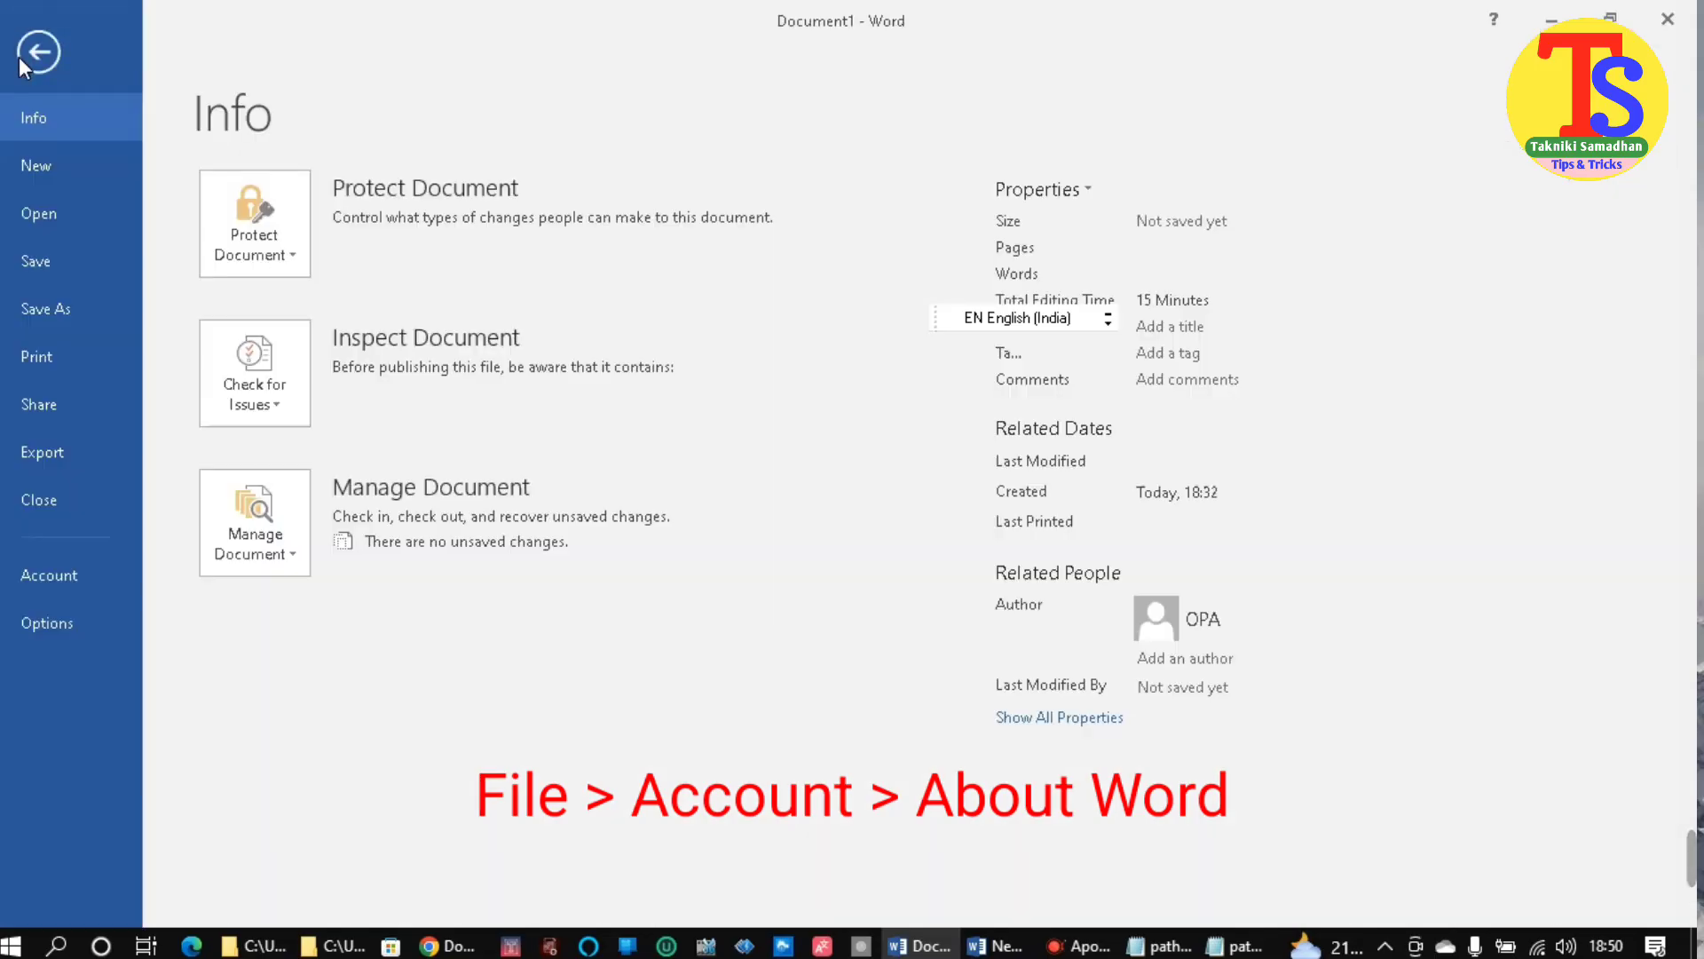
pyautogui.click(55, 573)
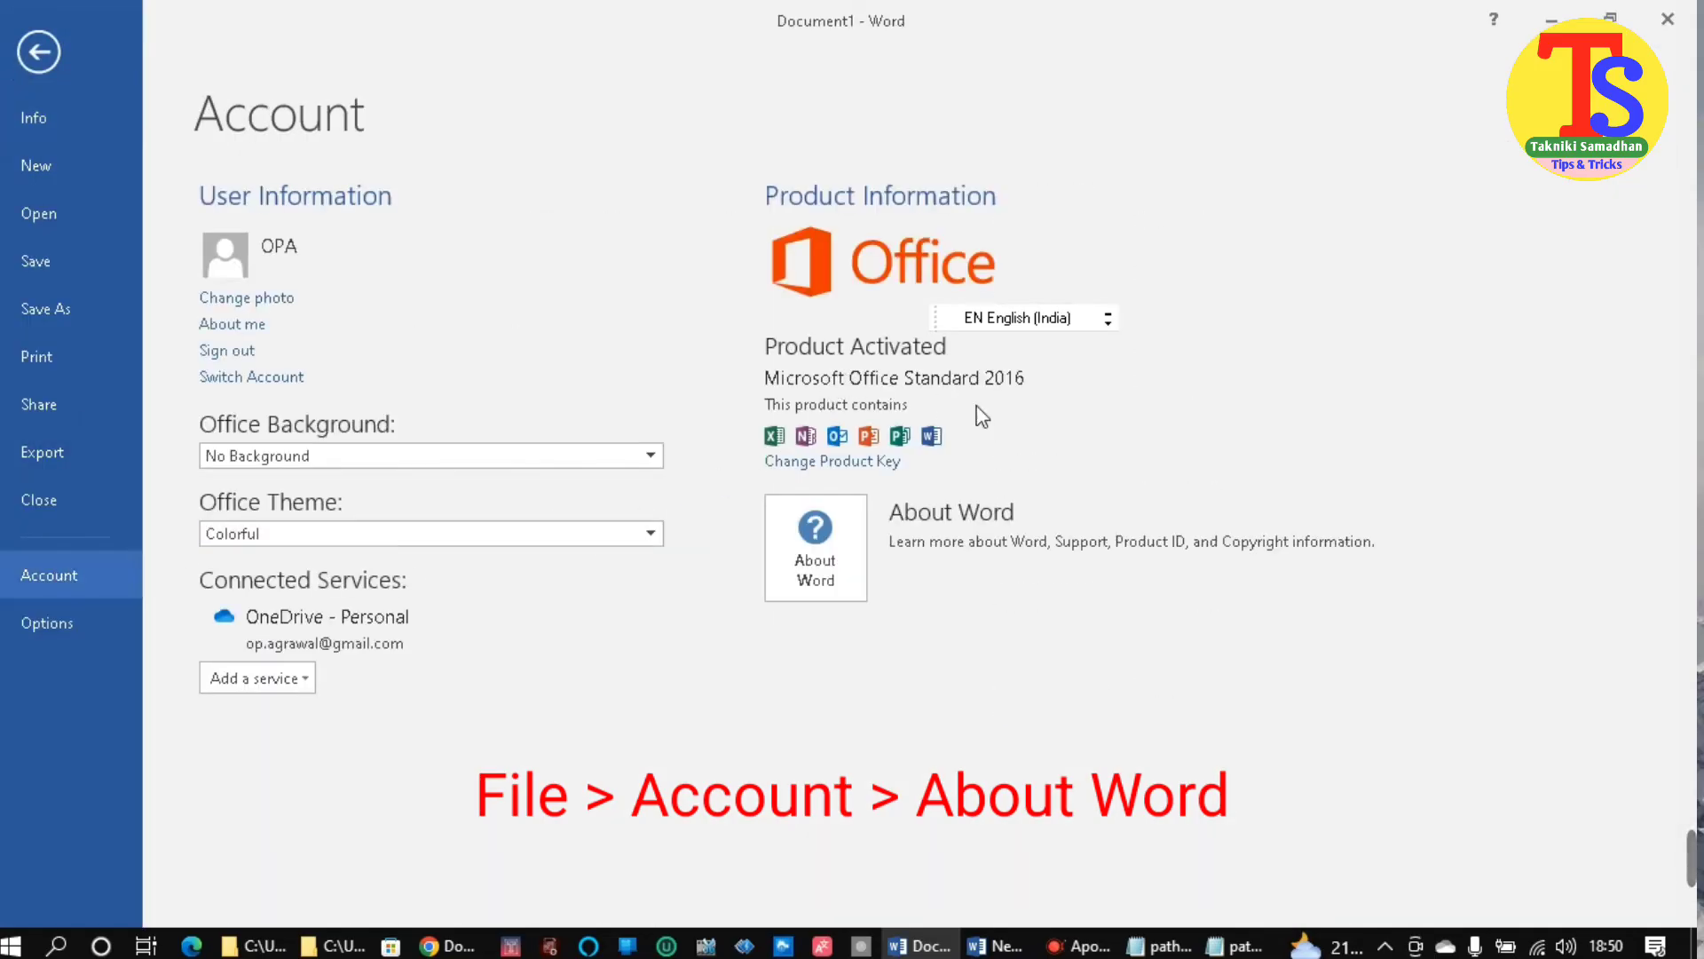
pyautogui.click(815, 560)
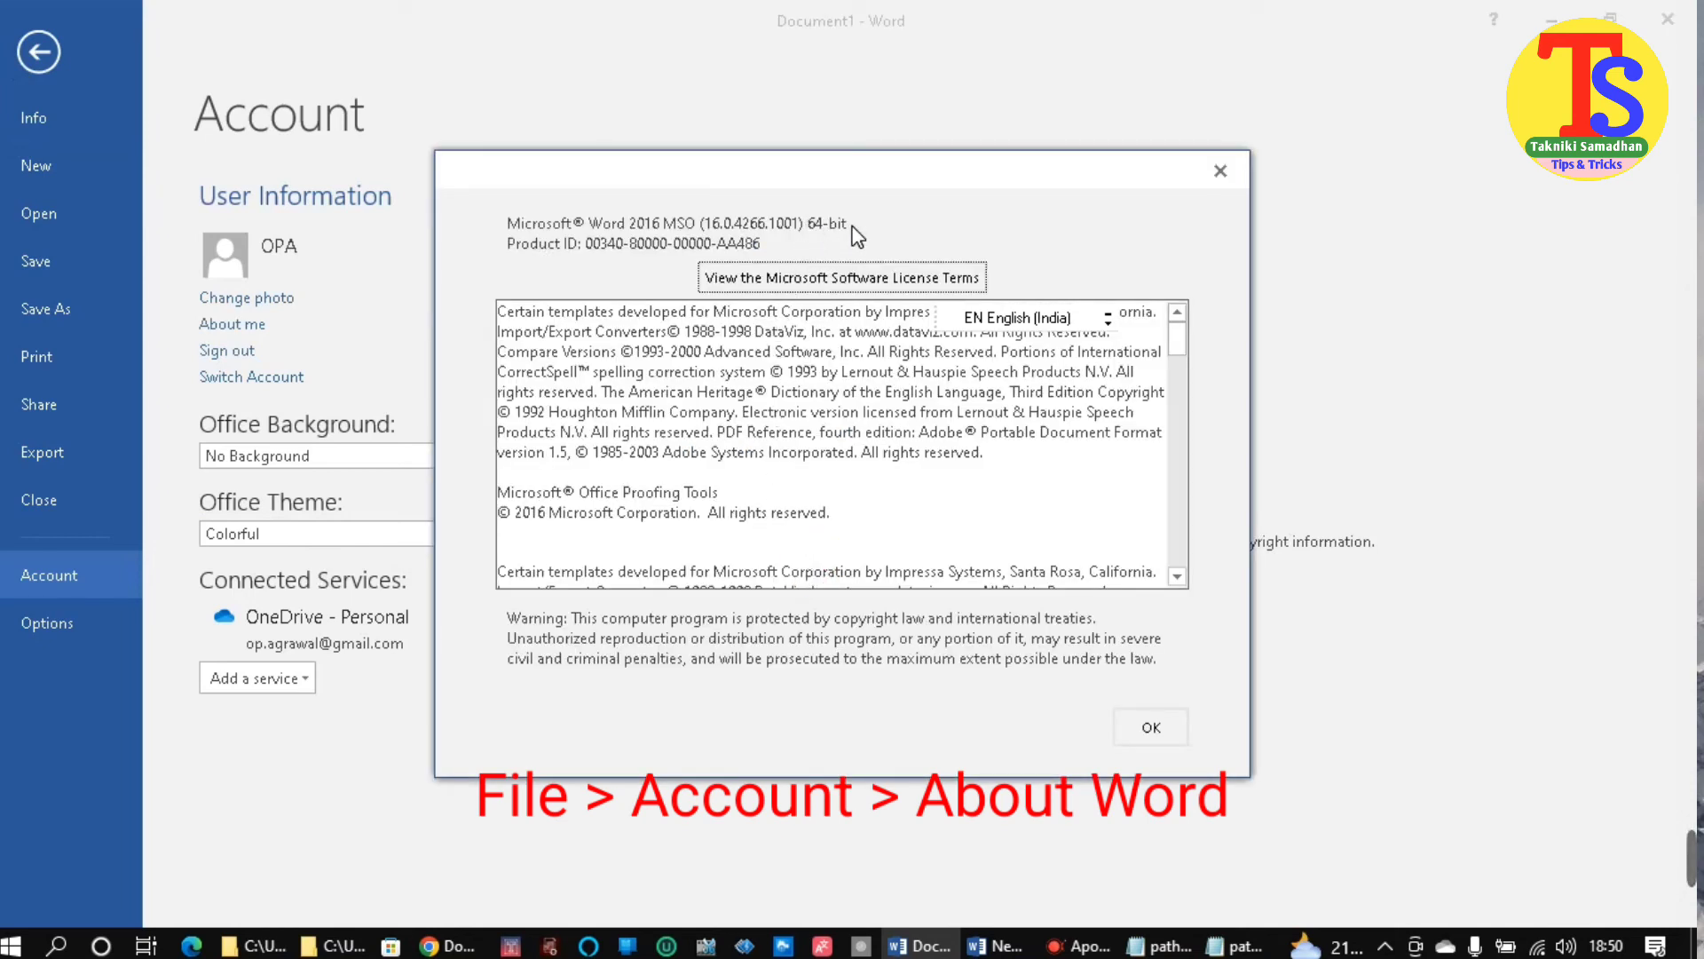
pyautogui.click(1222, 177)
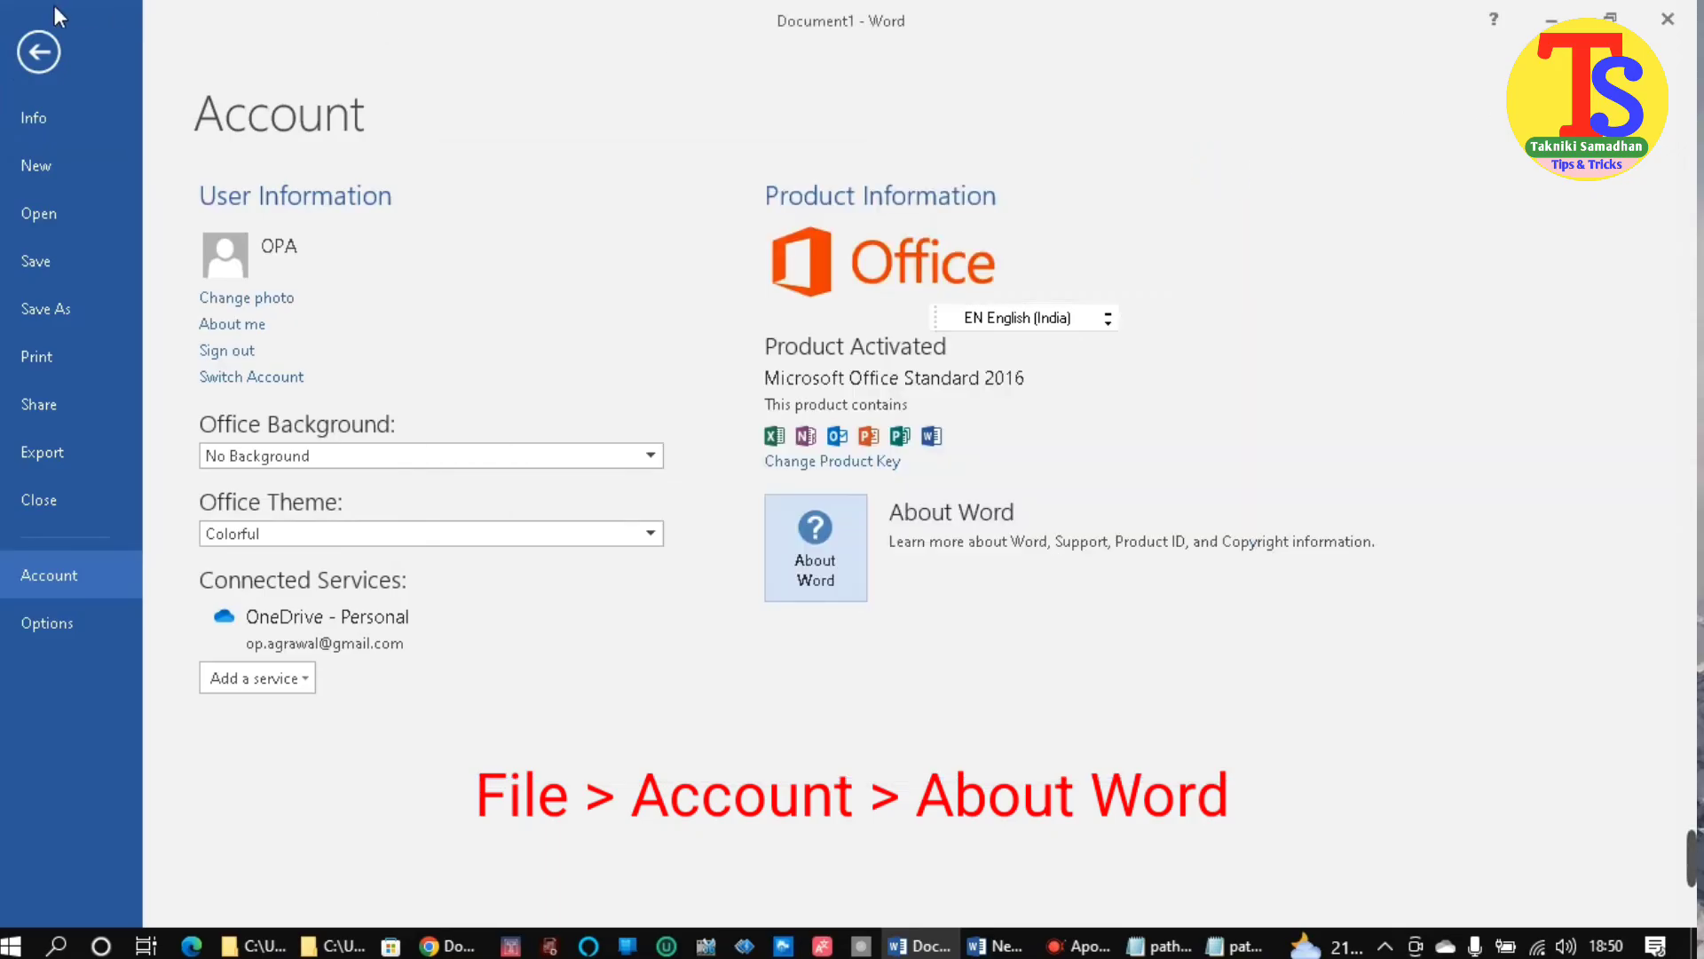
pyautogui.click(37, 50)
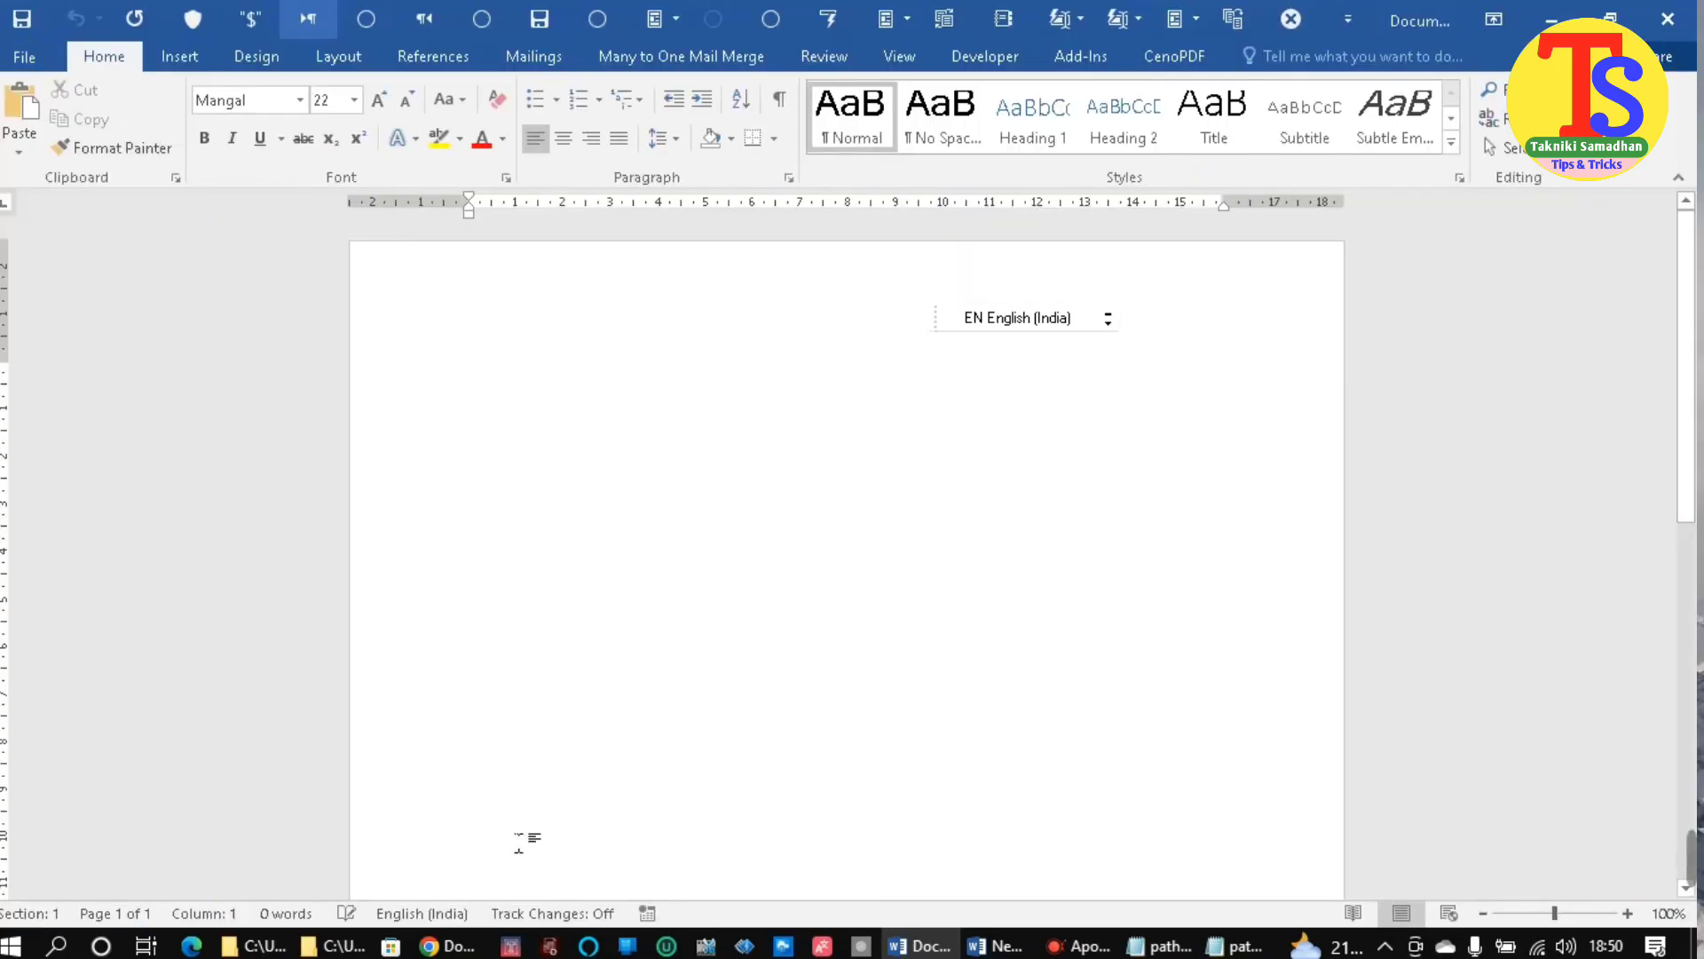
# - Return to Chrome, download proofingtools2016_hi-in-x64.exe and keep the file despite the browser's warning
pyautogui.click(432, 948)
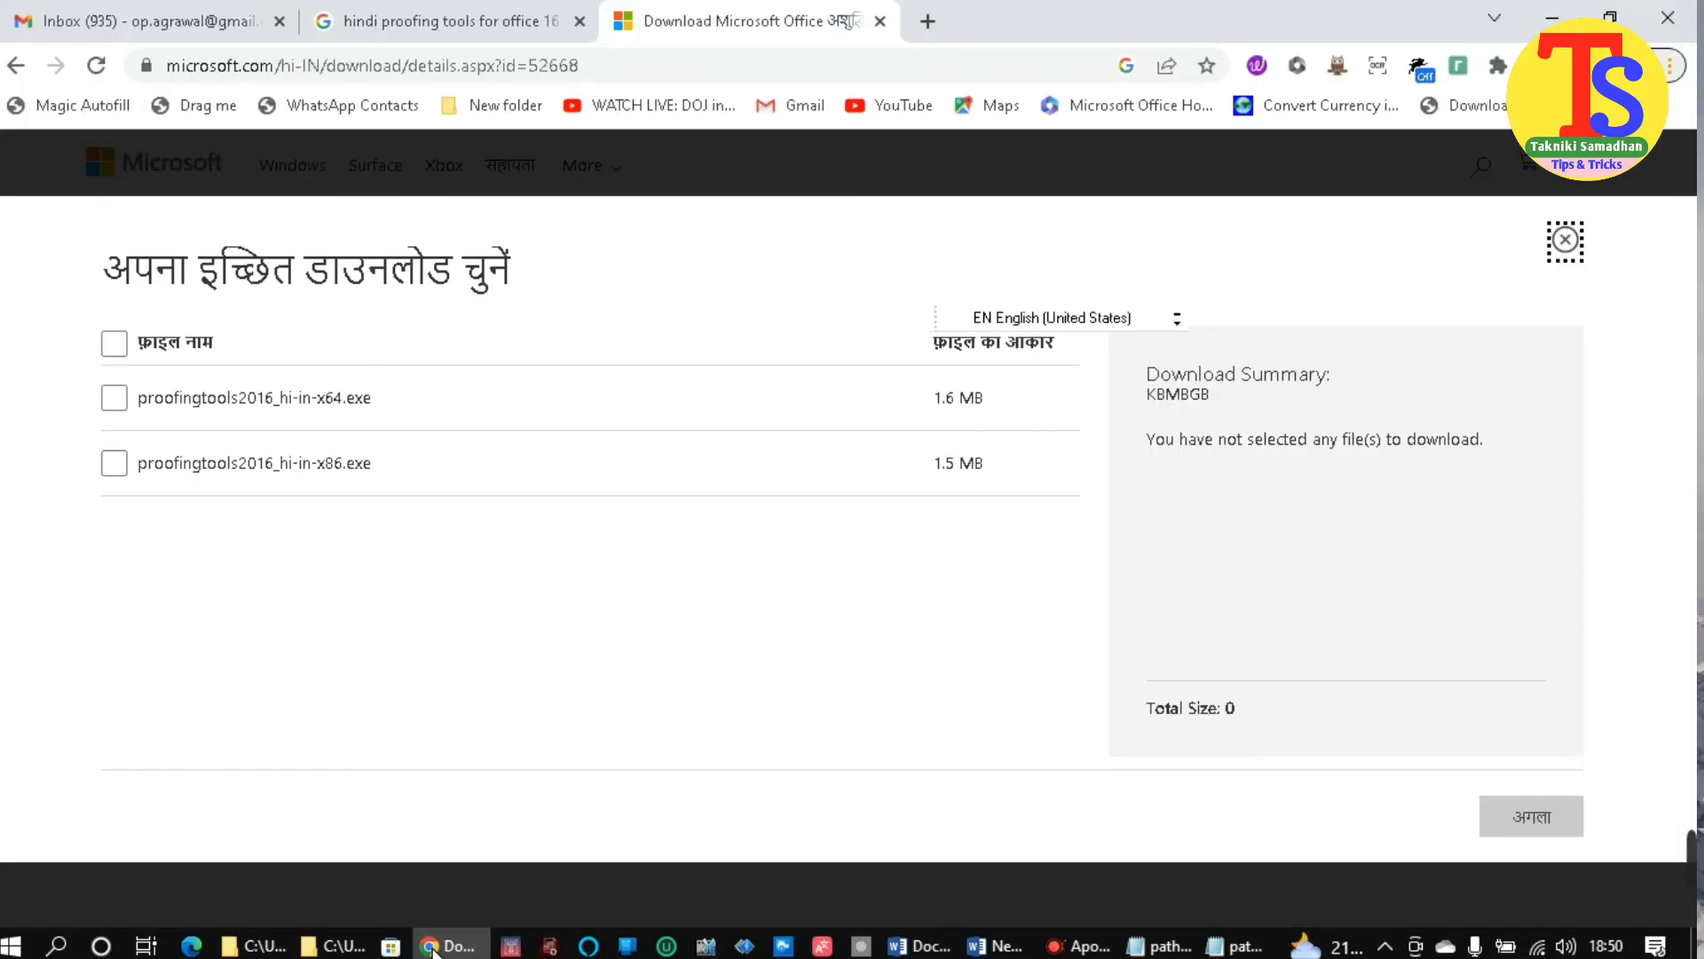
pyautogui.click(108, 402)
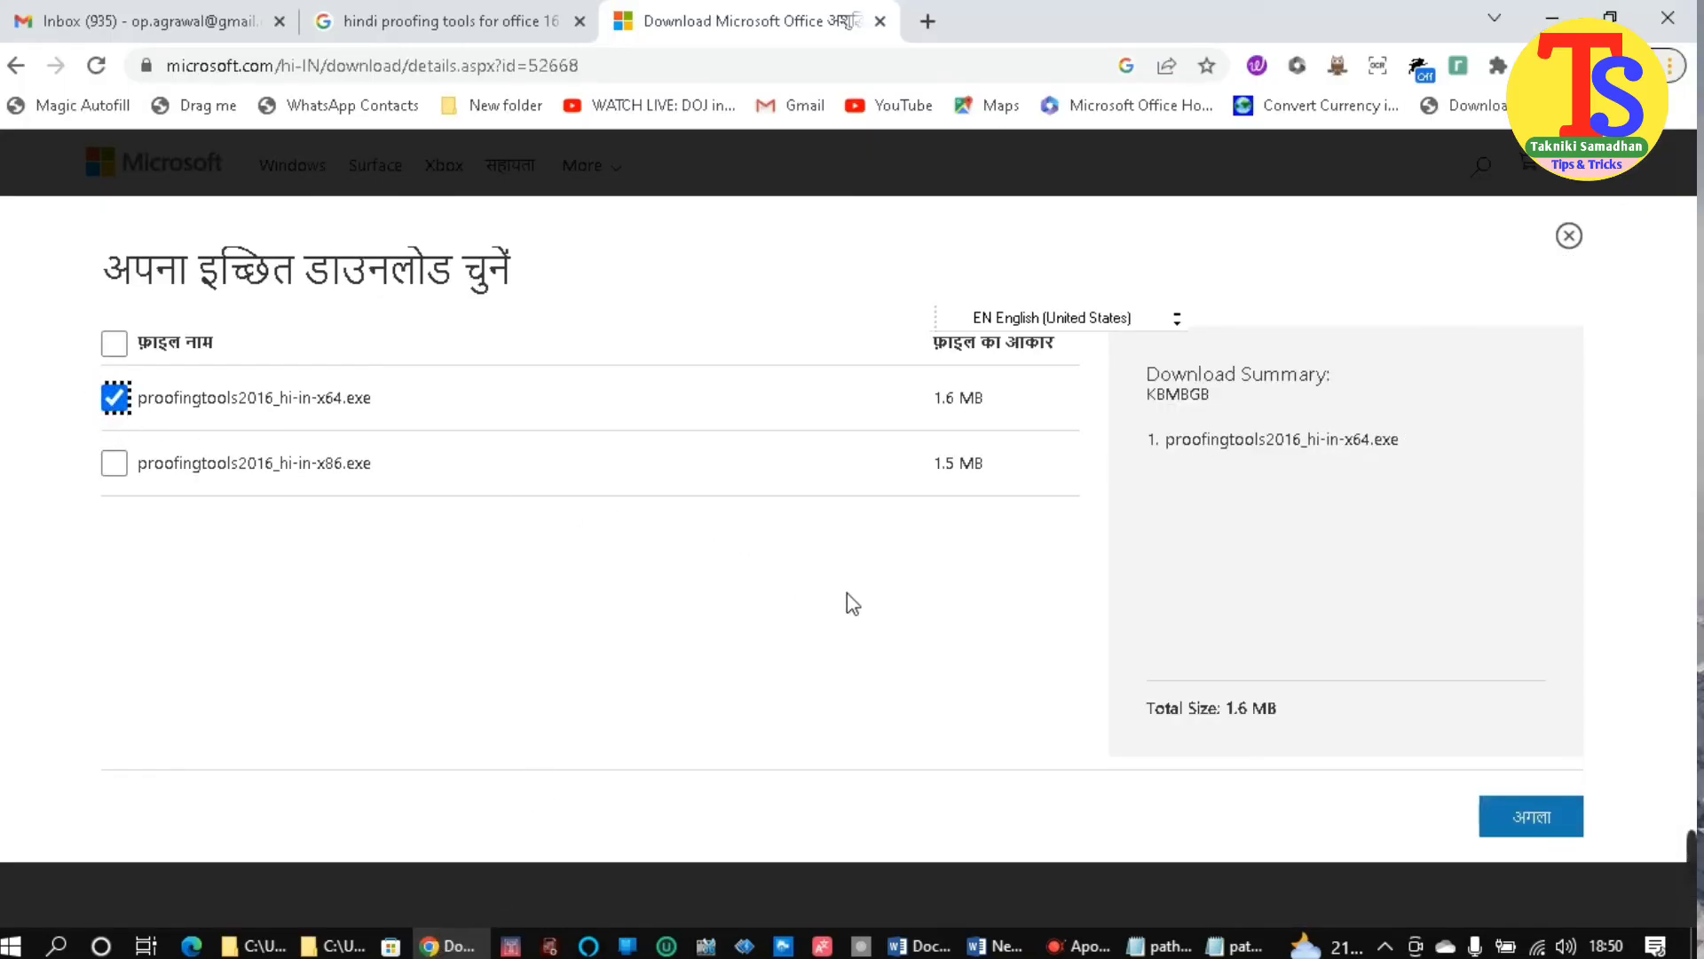
pyautogui.click(1522, 825)
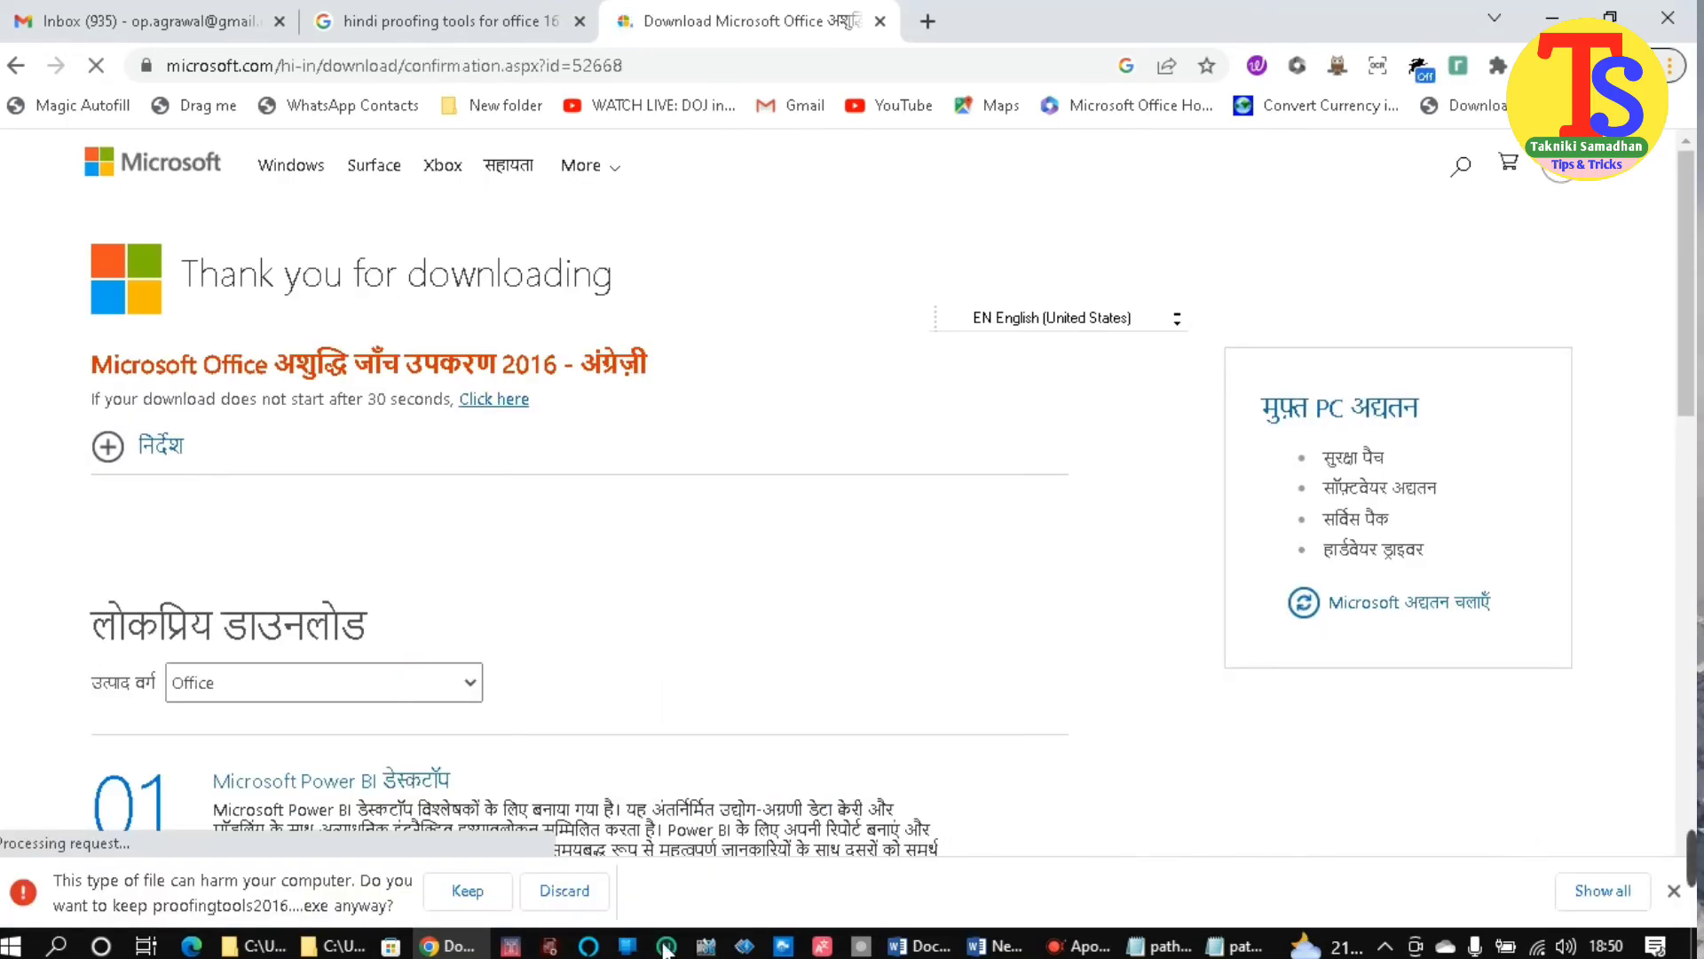
pyautogui.click(460, 896)
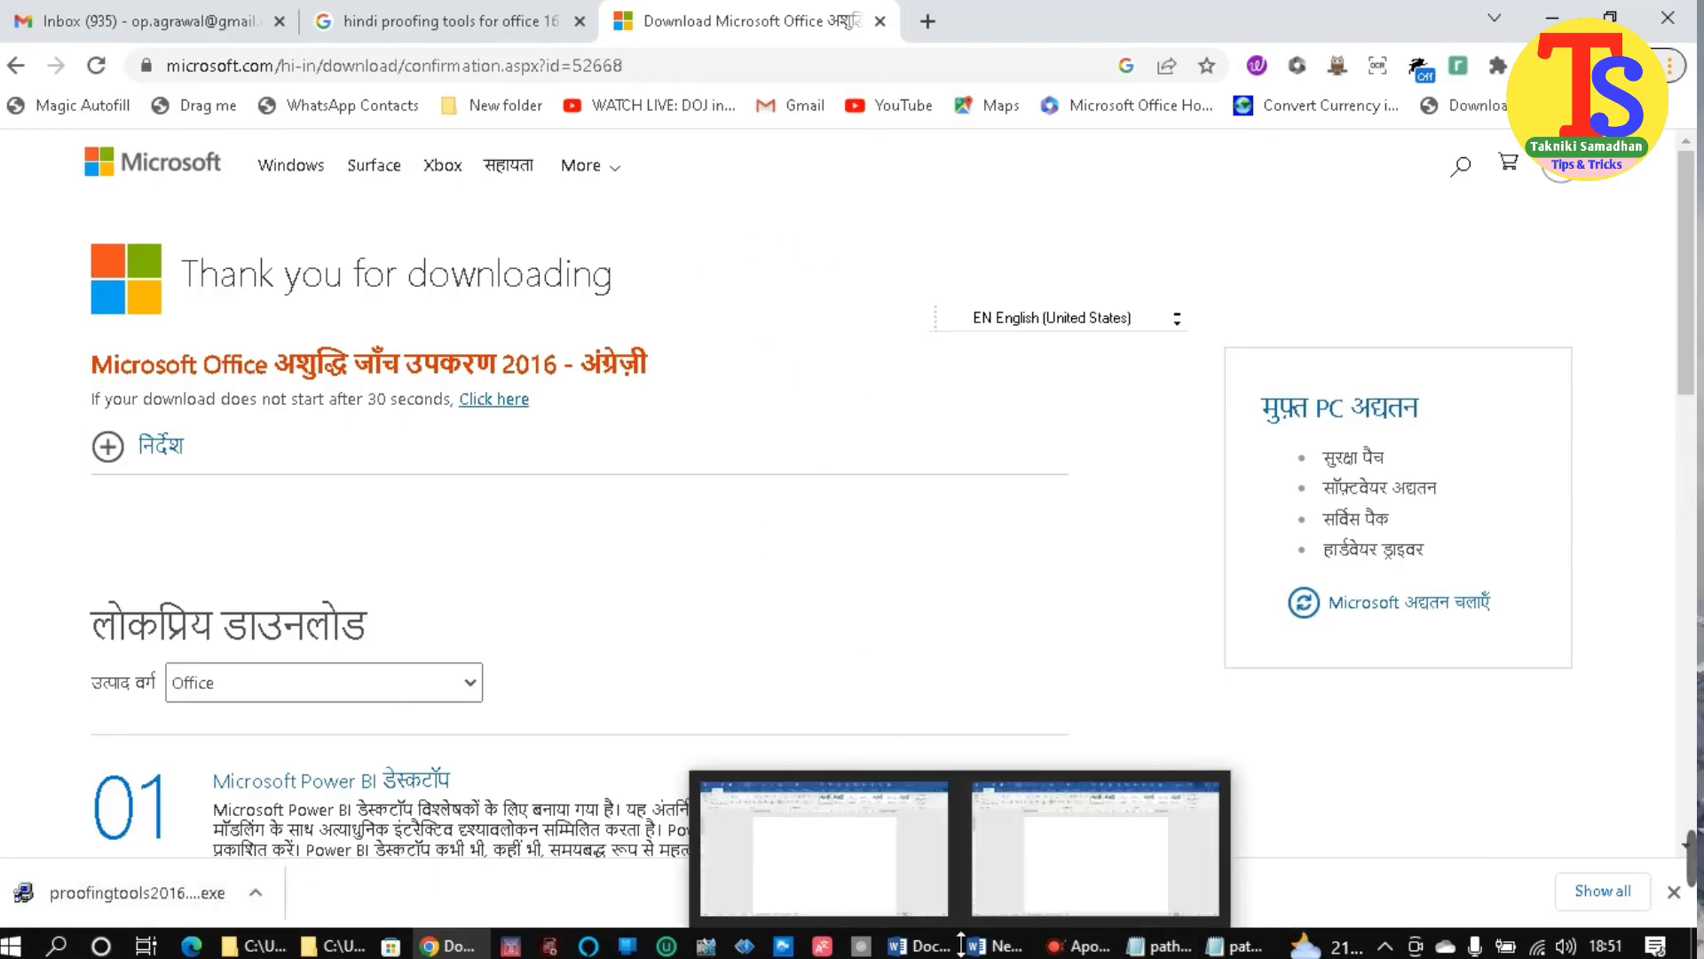
# - Switch to Word, inspect the Hindi entry in the proofing language list, and dismiss the list without applying a change
pyautogui.click(919, 949)
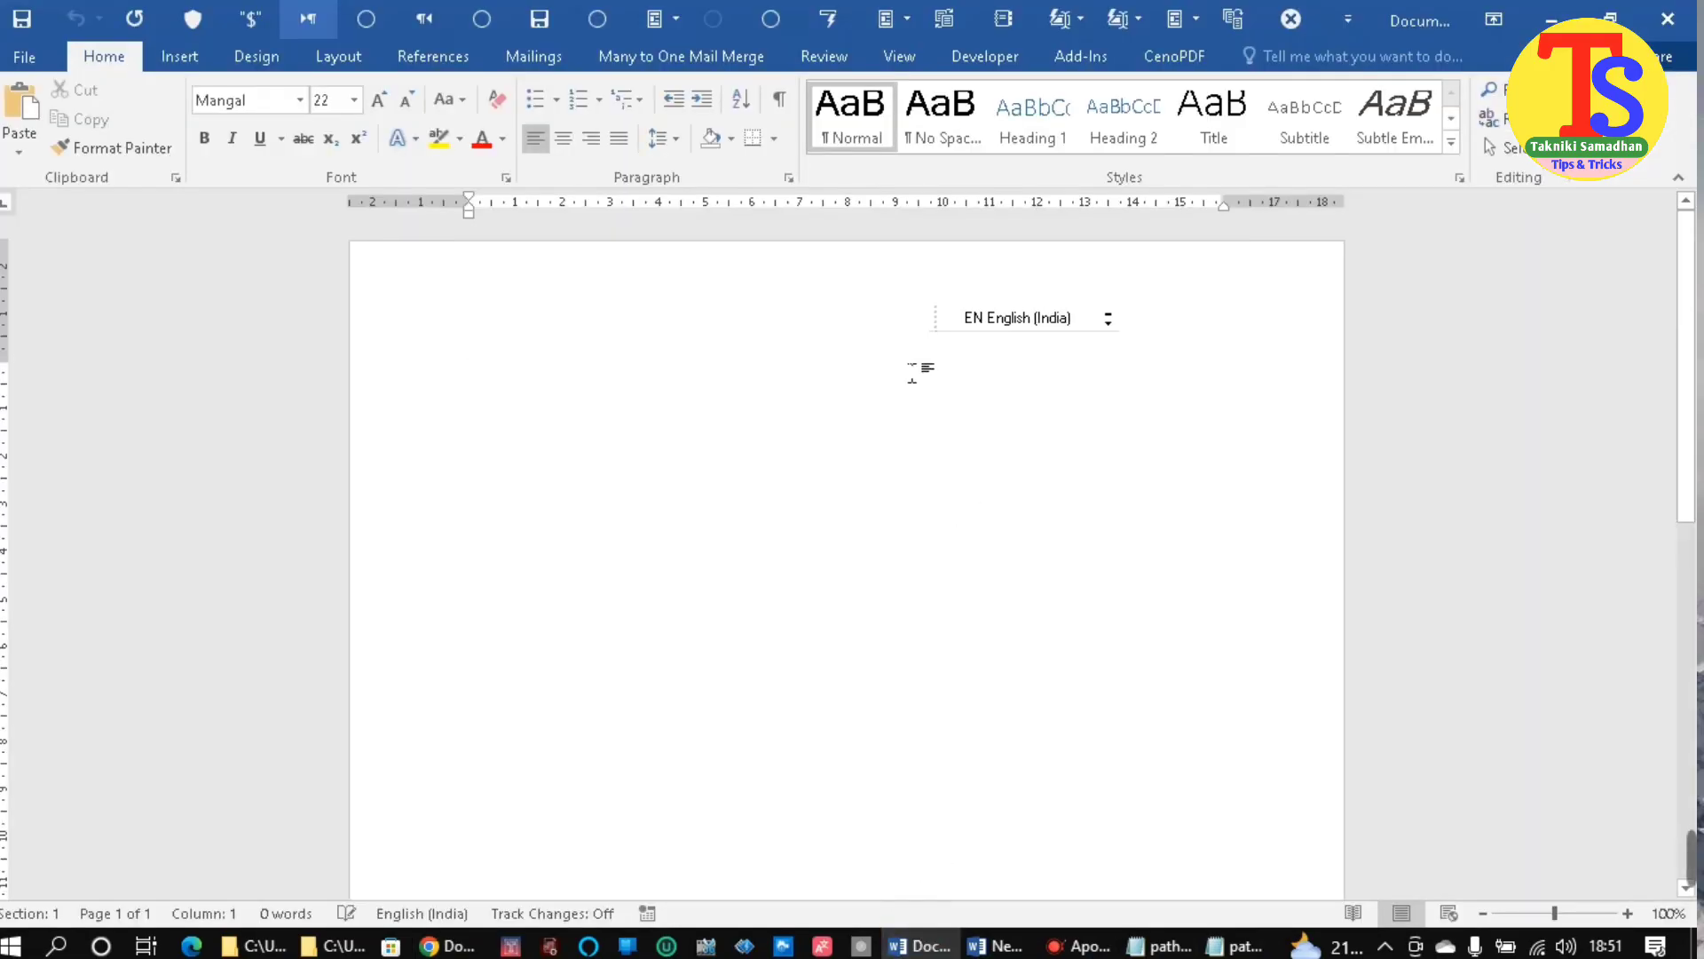
pyautogui.click(840, 56)
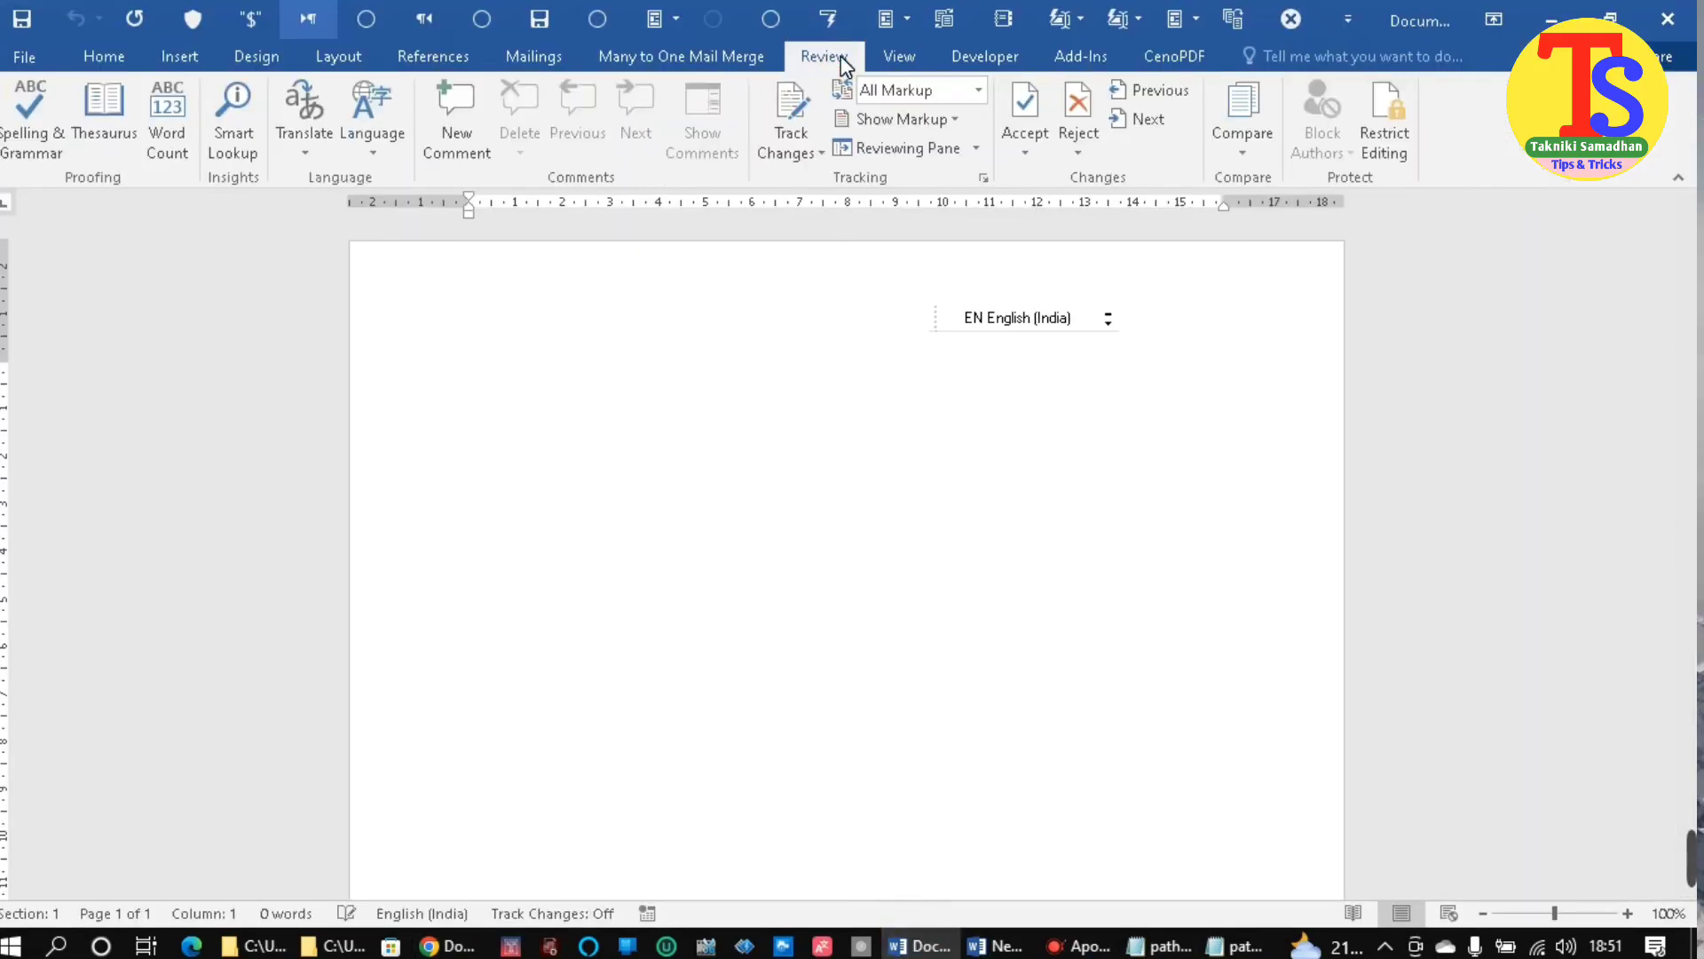
pyautogui.click(376, 160)
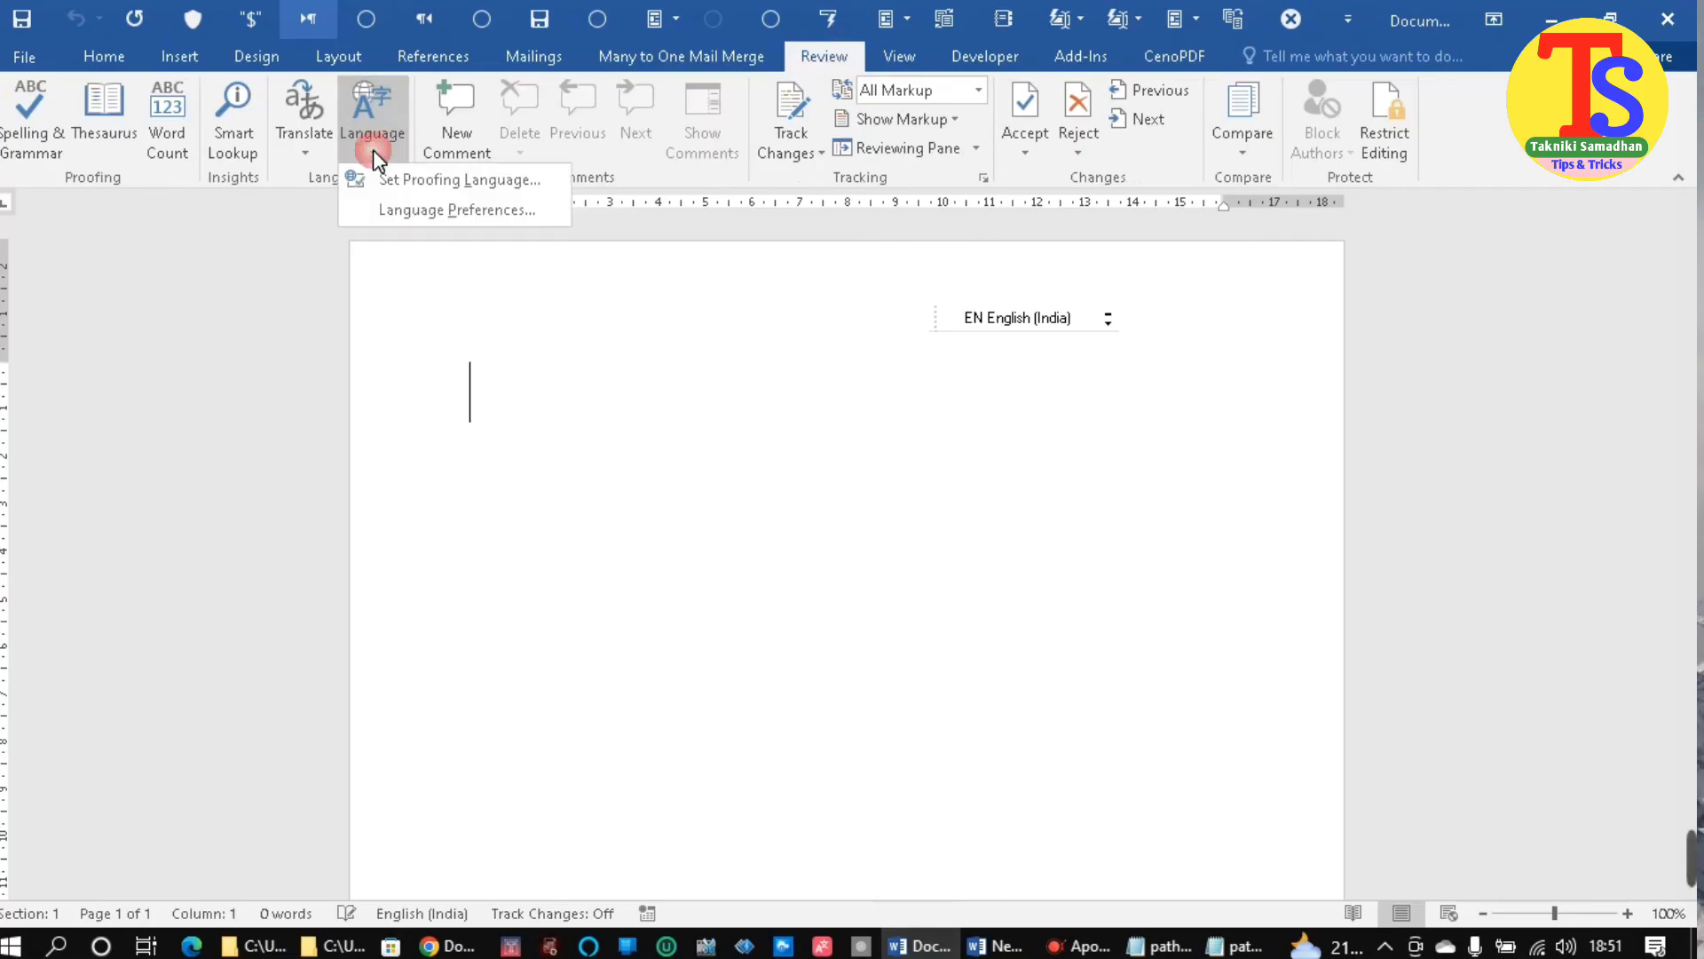
pyautogui.click(421, 186)
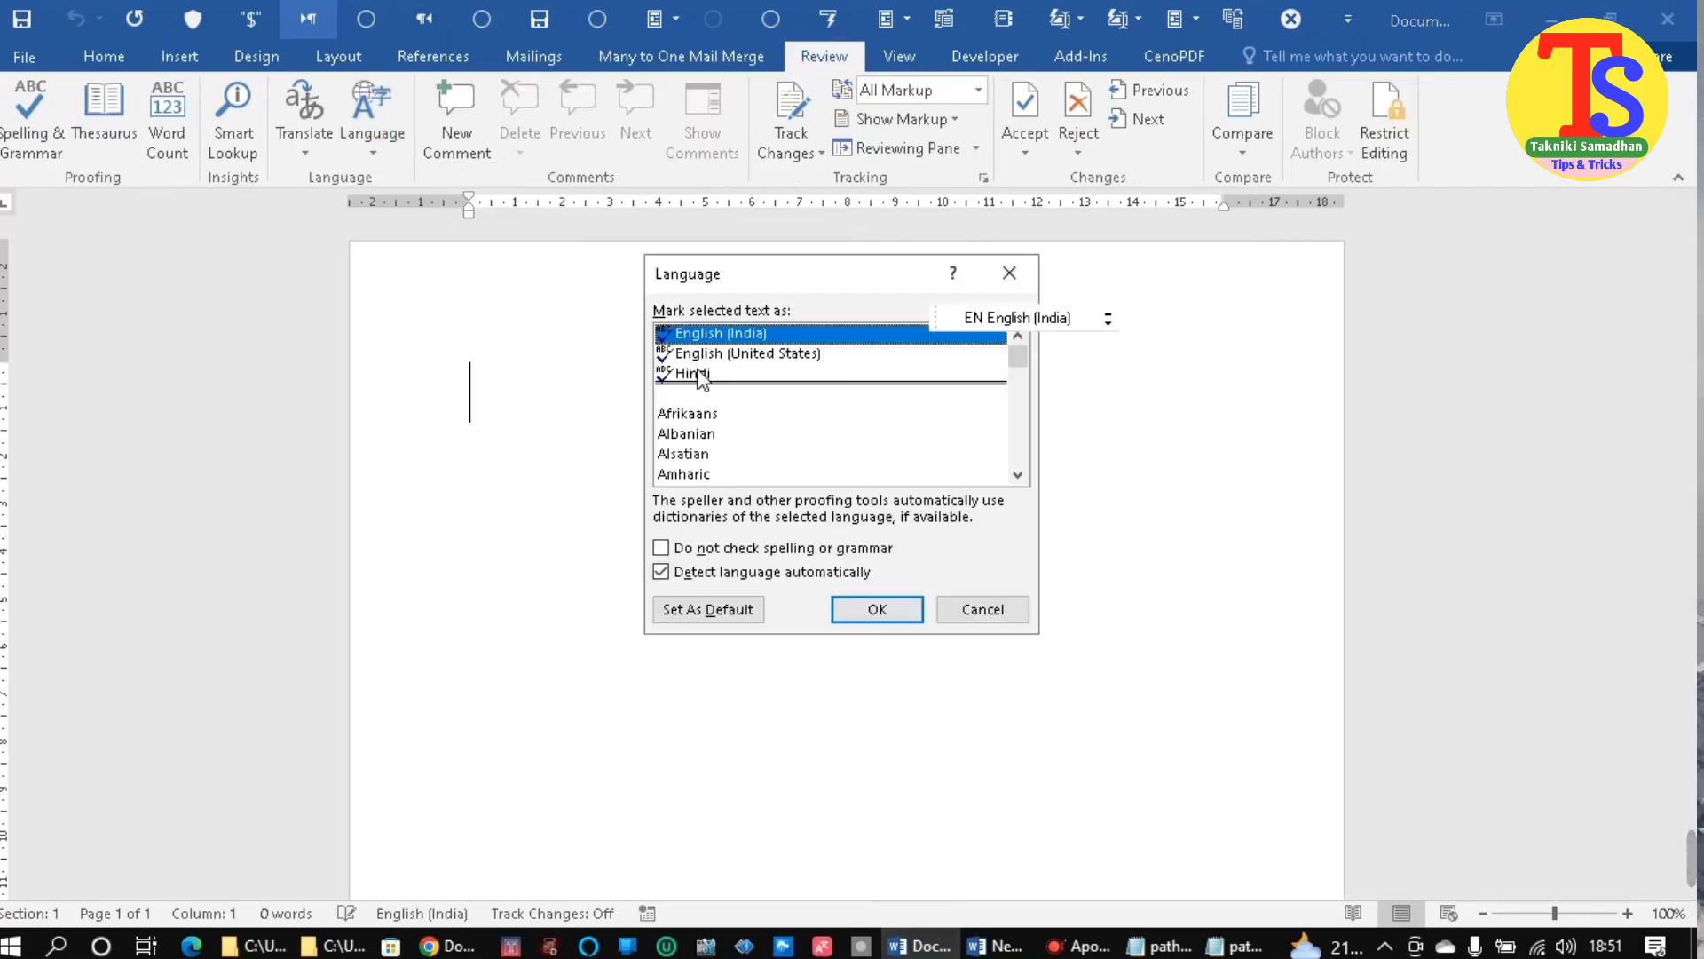
pyautogui.click(697, 374)
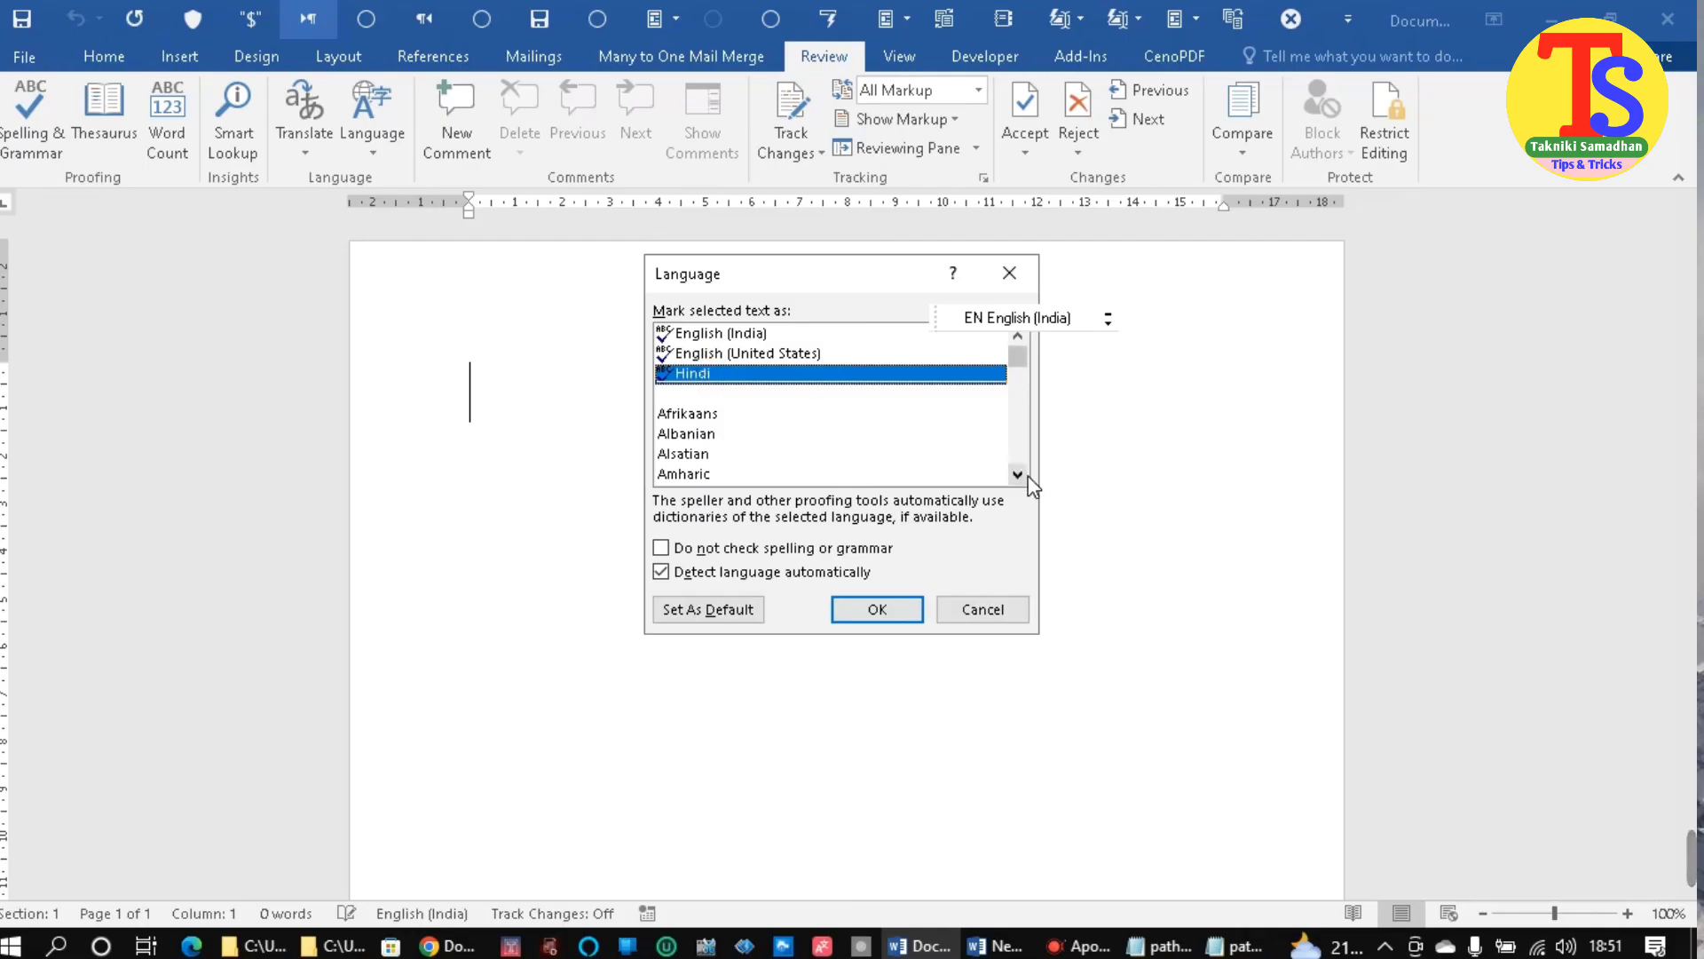
pyautogui.click(980, 617)
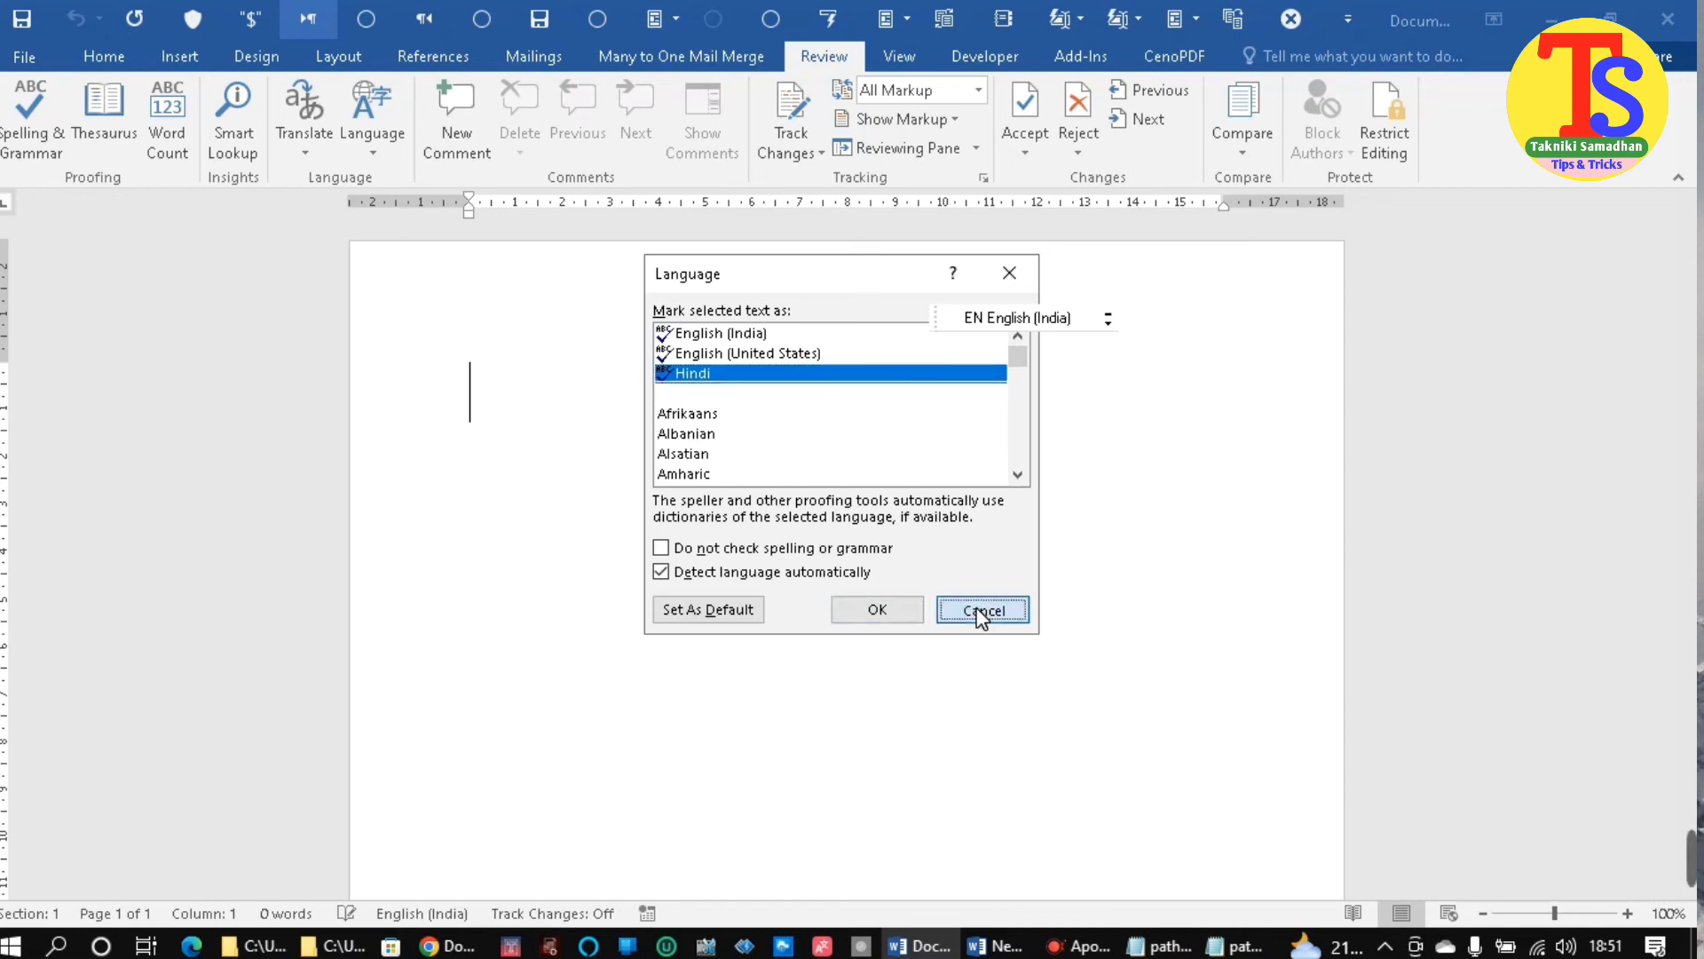